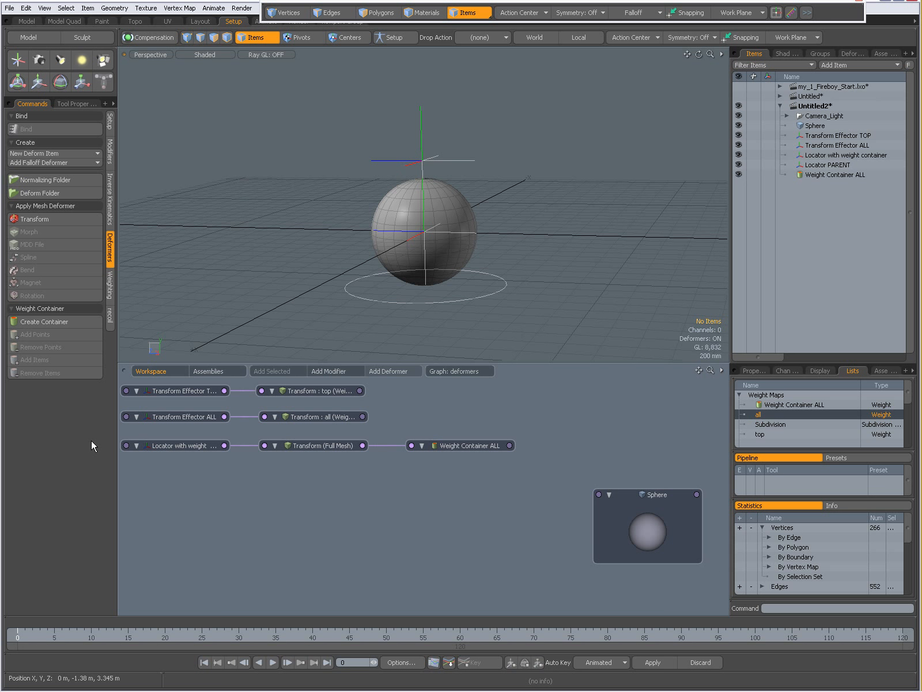
Select the sphere and move its node in the schematic closer to the deformer nodes
left_click_drag(504, 211, 463, 203, "alt")
left_click(470, 207)
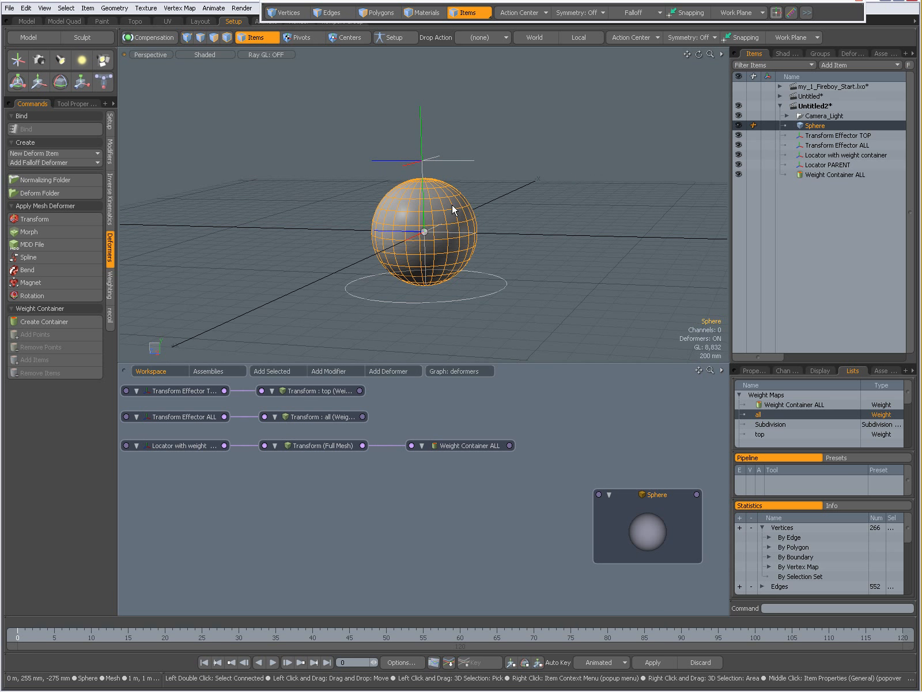
scroll(464, 223, "up", 5)
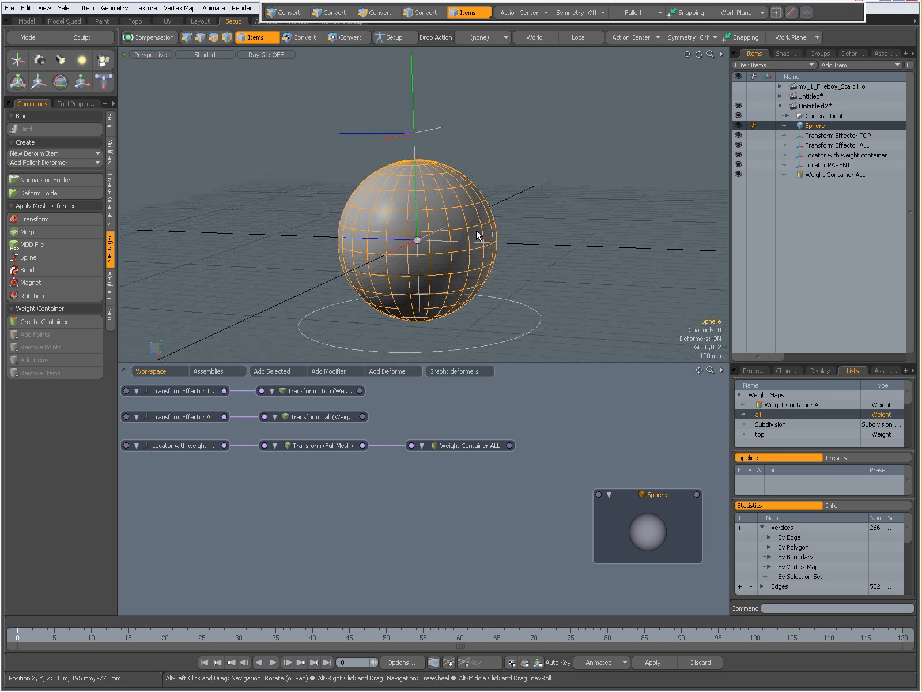
mouse_move(488, 230)
left_mouse_down("ctrl+alt")
mouse_move(491, 222)
mouse_move(479, 232)
left_mouse_up("ctrl+alt")
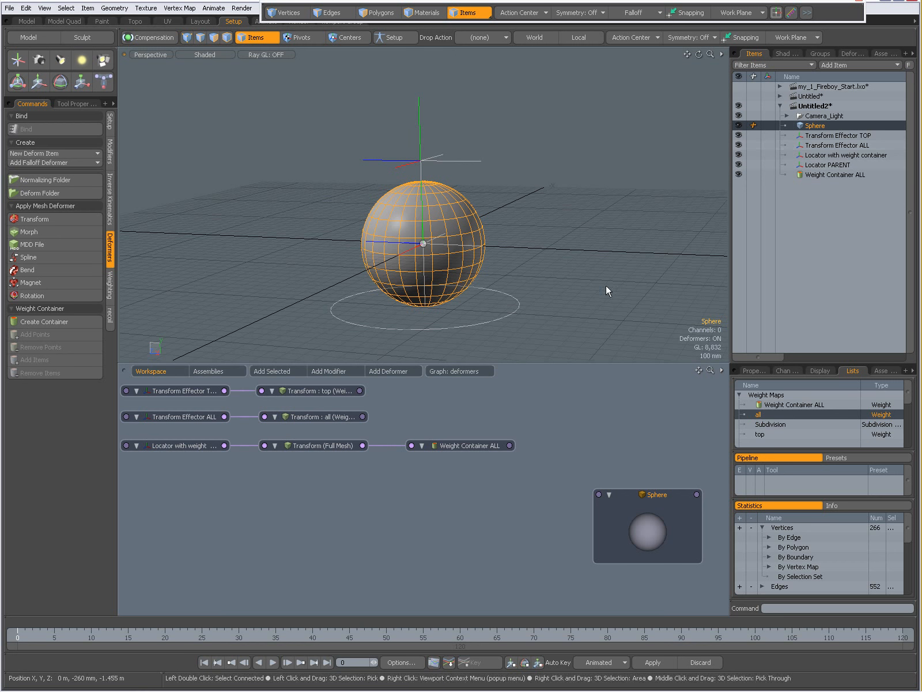
left_click_drag(606, 516, 566, 484)
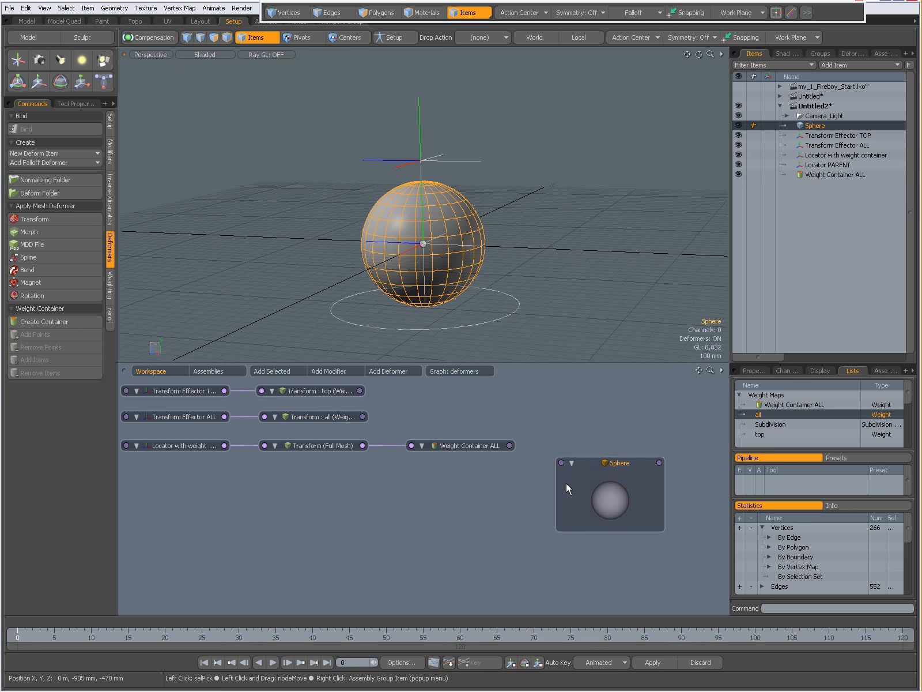
Move the sphere up and away from the origin to about Y 1.25 m, Z 1.39 m
scroll(541, 268, "down", 3)
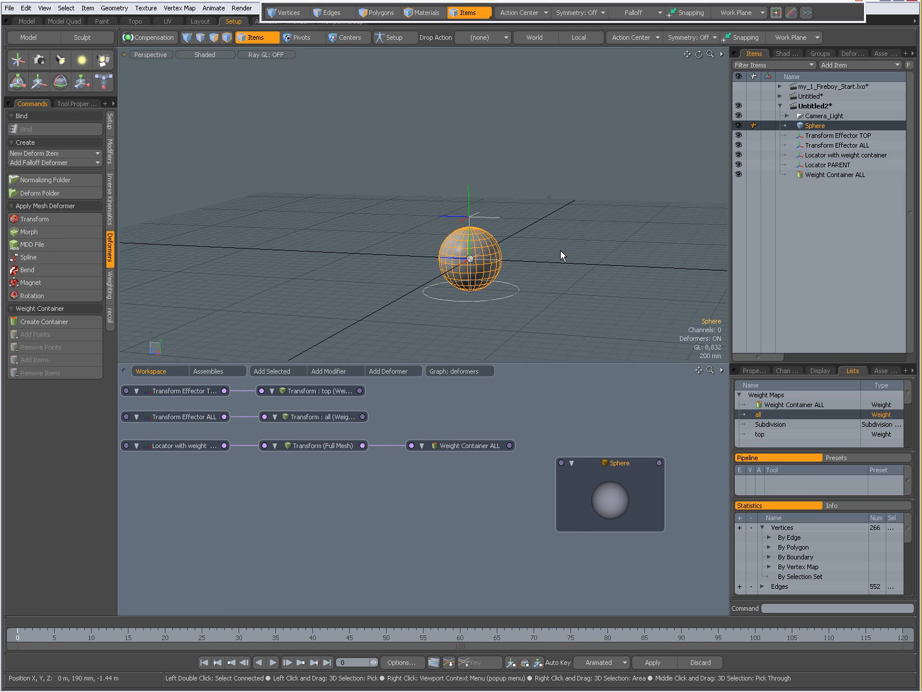
key("y")
left_click_drag(557, 269, 552, 270)
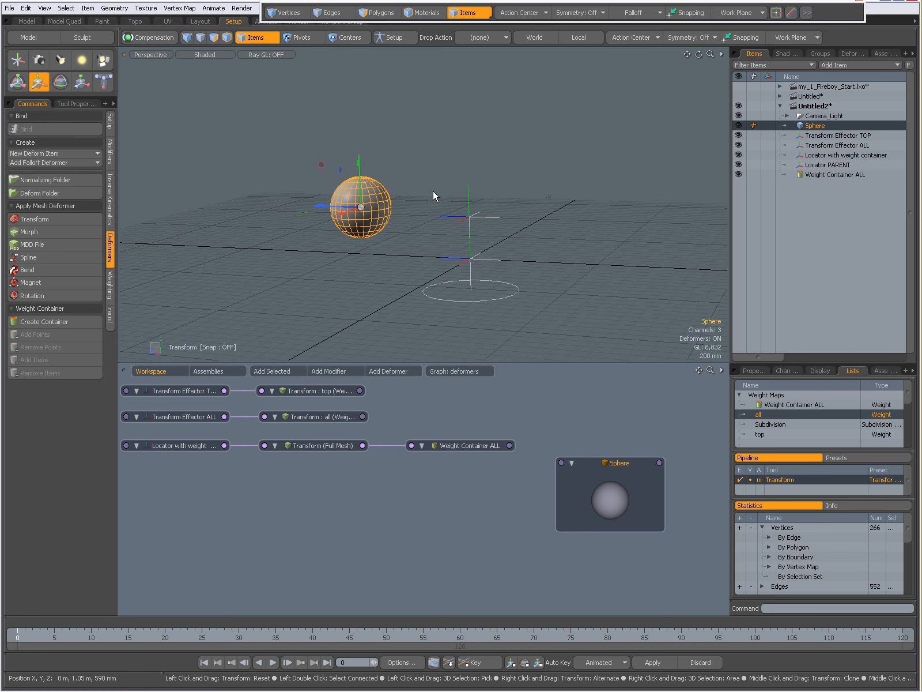
left_click_drag(424, 206, 422, 211)
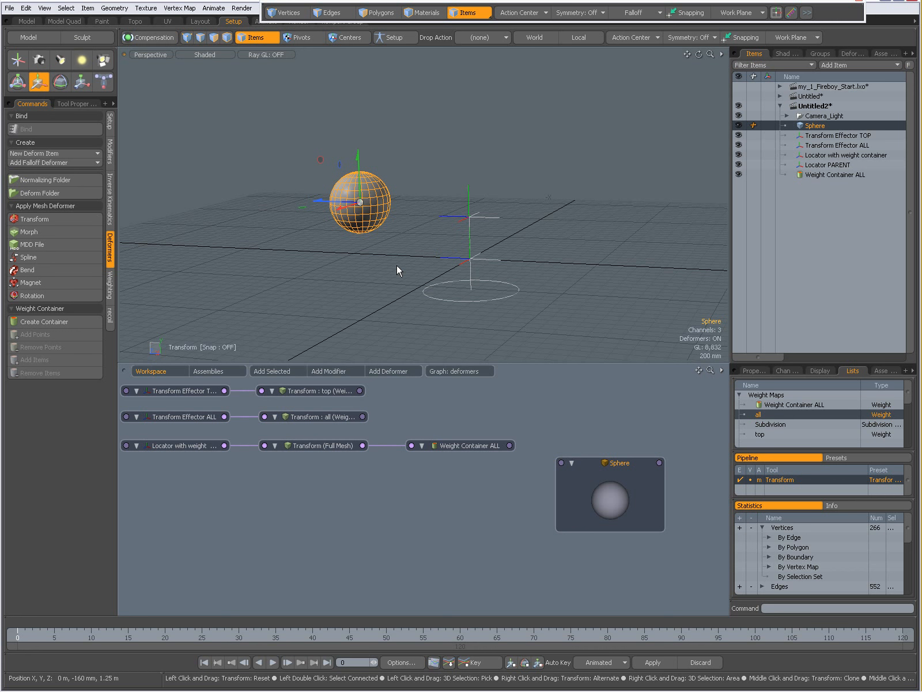
left_click_drag(397, 264, 404, 268)
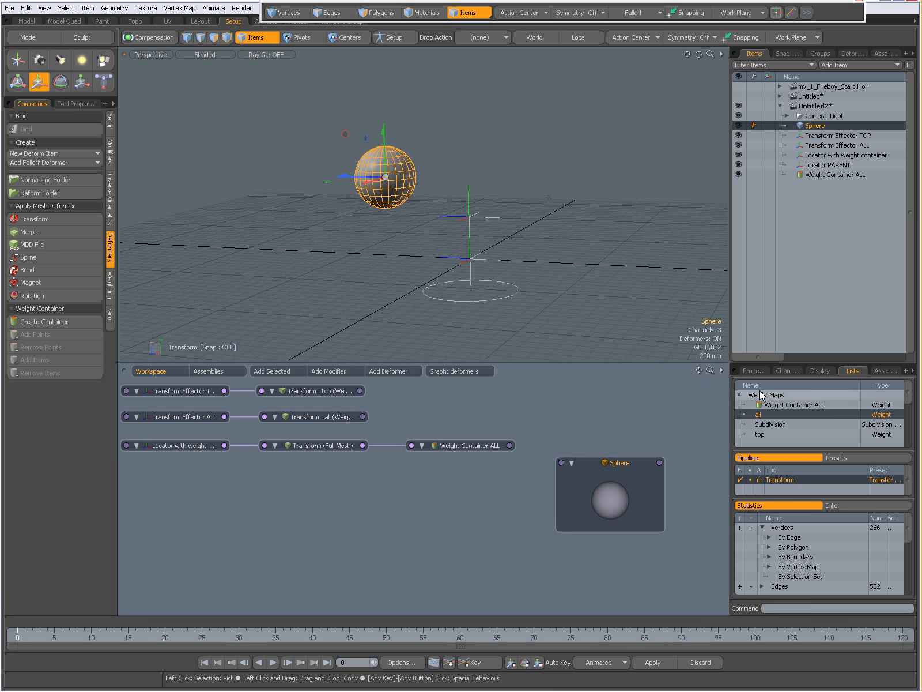
Reset all of the sphere's transforms and deselect it
left_click(754, 371)
left_click(832, 496)
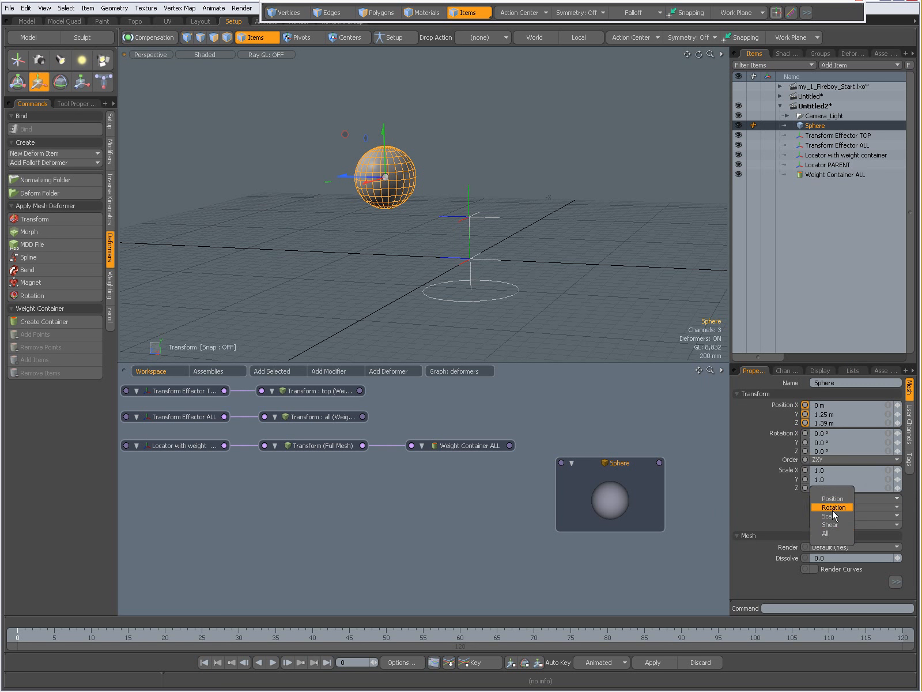
left_click(829, 529)
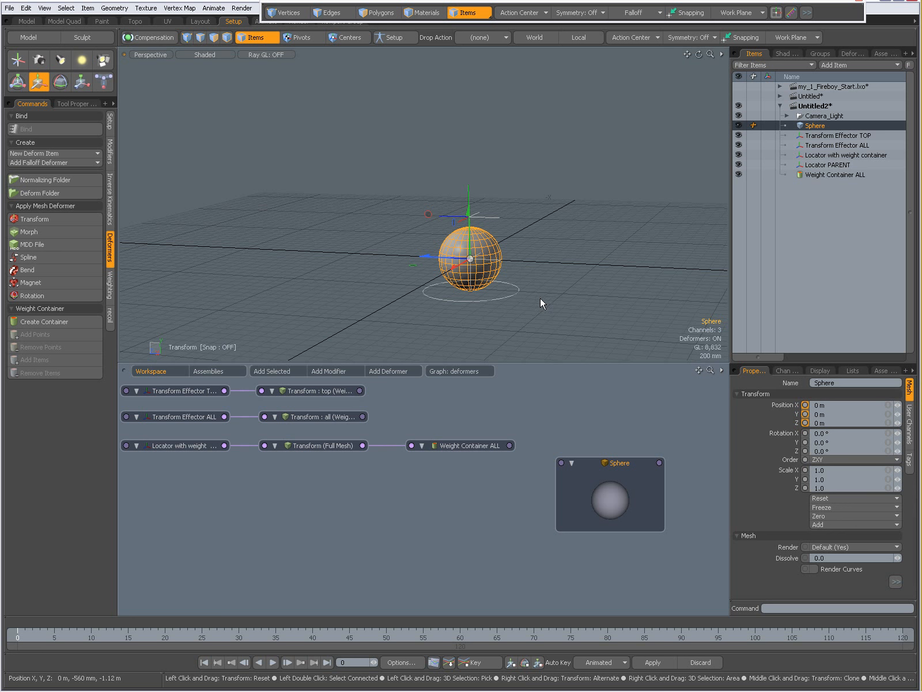
left_click(492, 380)
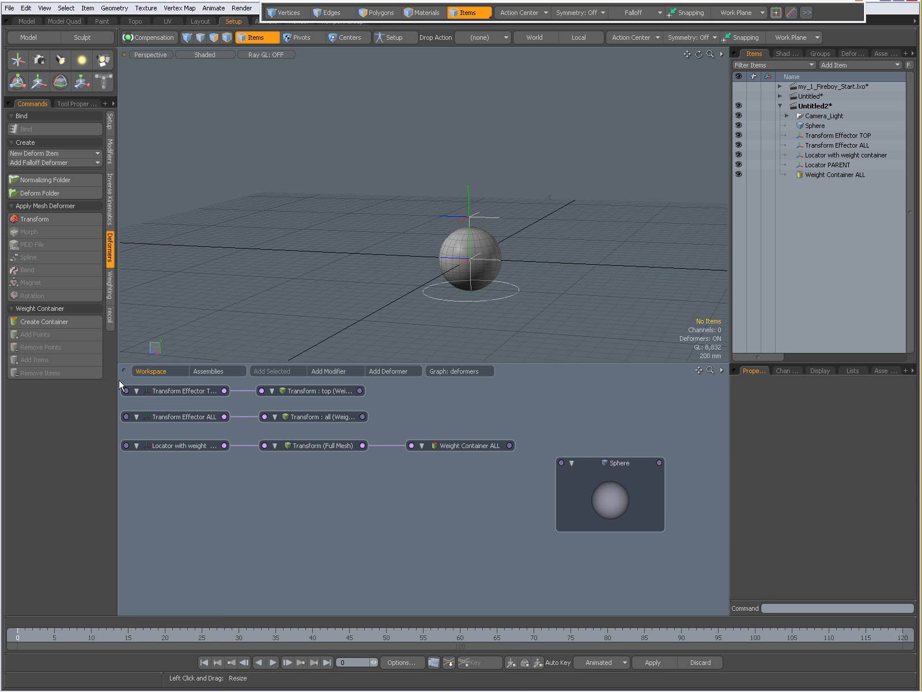
Examine the transform effector, locator and weight container node chains, and the influence types available as new deform items
left_click_drag(120, 381, 382, 425)
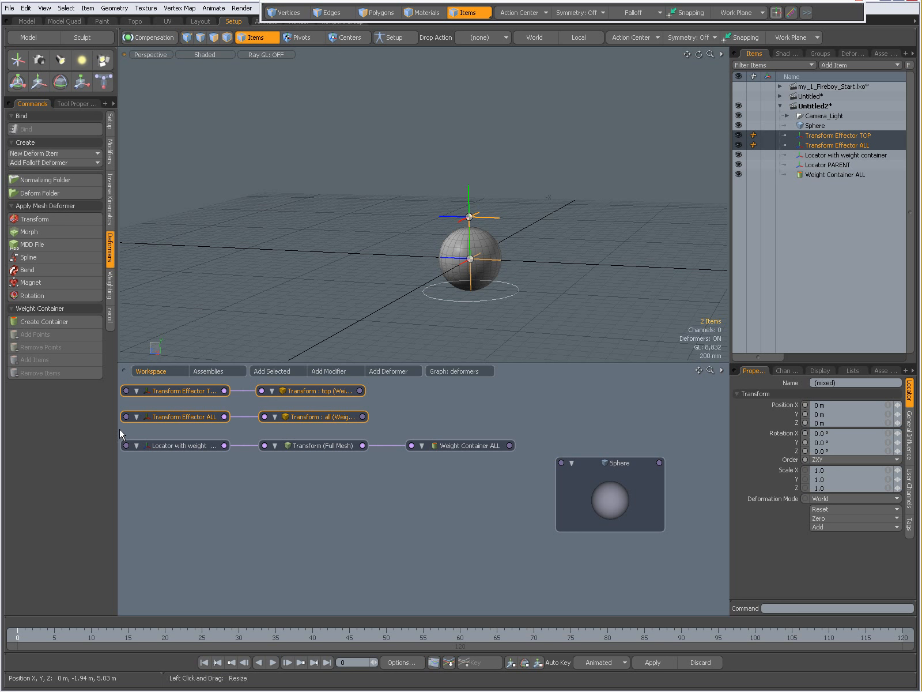
left_click_drag(122, 433, 524, 459)
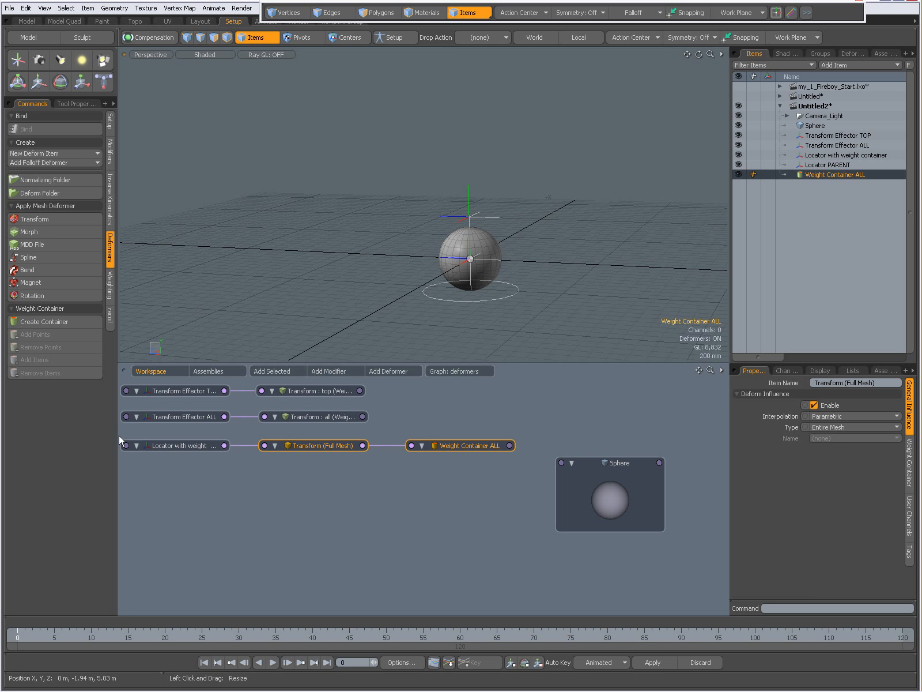
left_click_drag(139, 454, 241, 455)
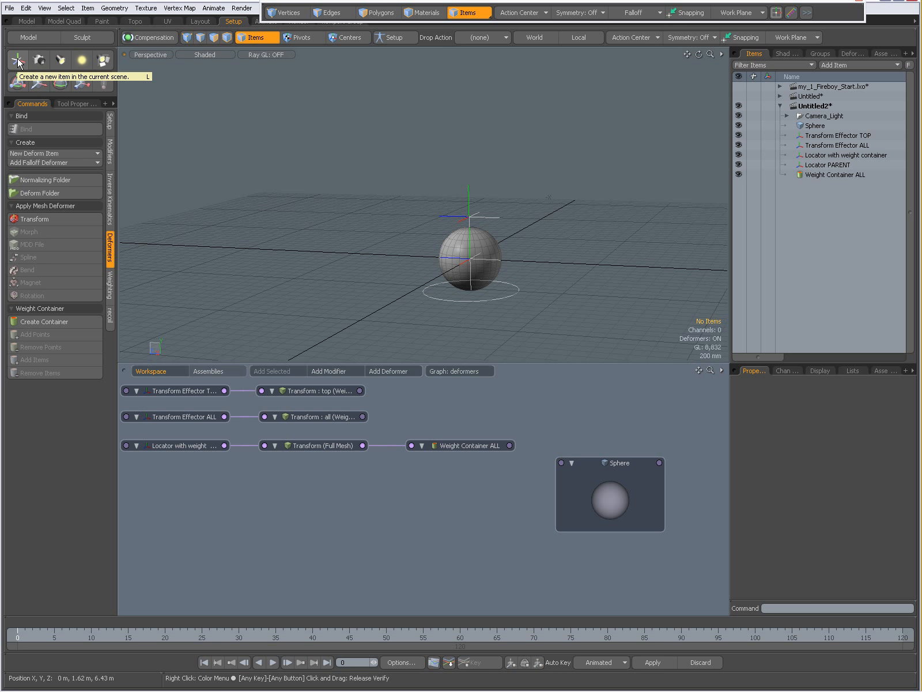
left_click_drag(248, 431, 380, 464)
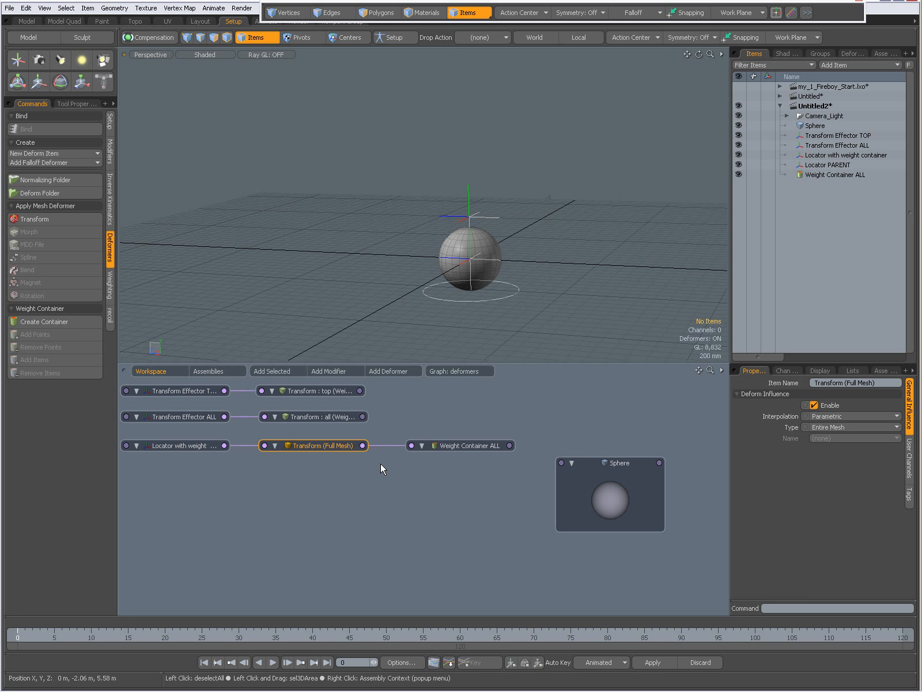
left_click(46, 155)
mouse_move(33, 203)
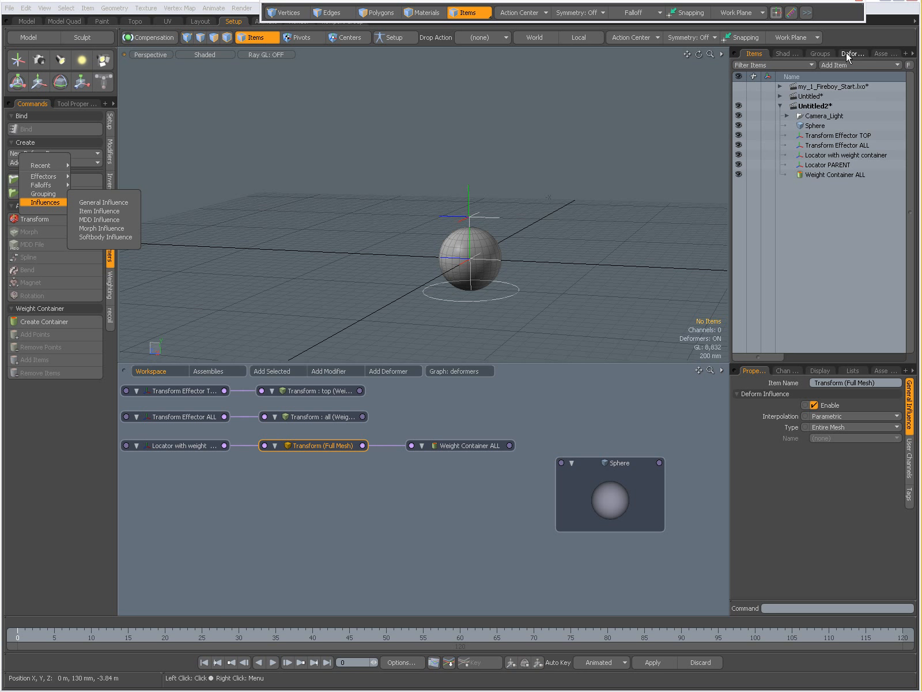
key("Escape")
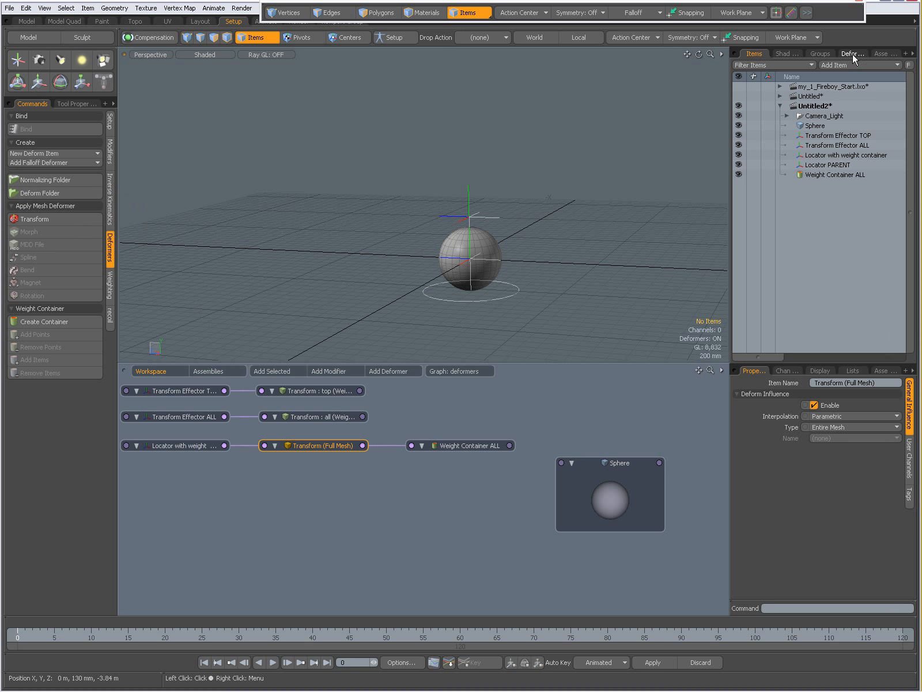
Display the scene's deformer list and inspect Weight Container ALL
left_click(852, 54)
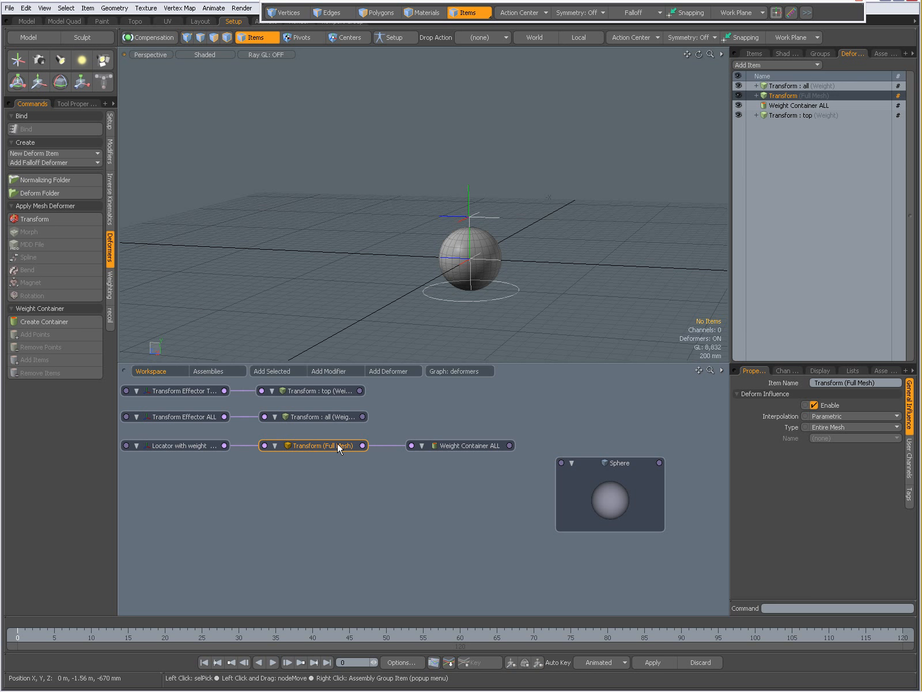
left_click(473, 444)
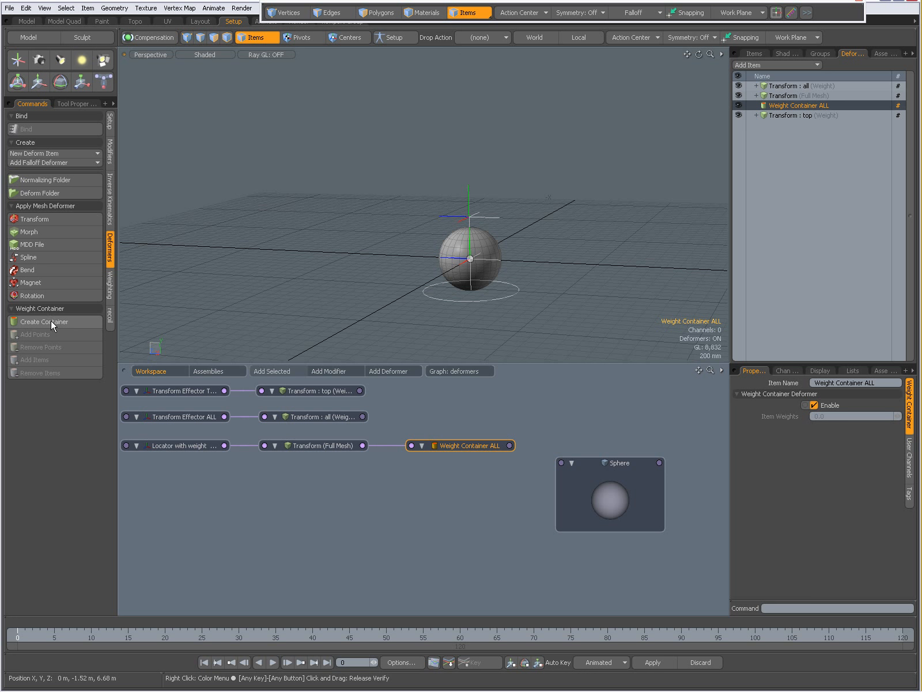
left_click(436, 429)
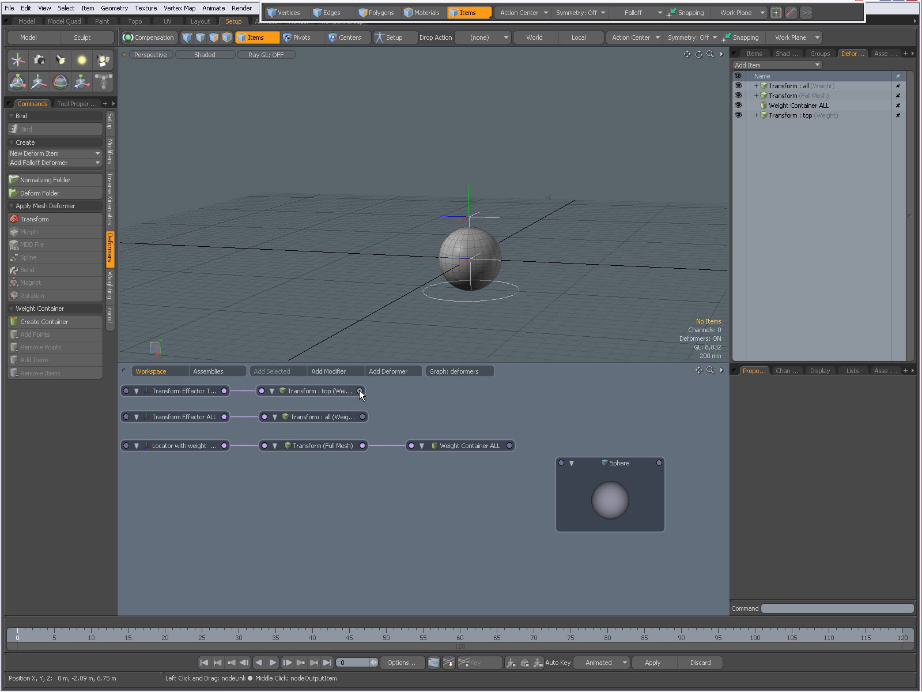
Connect the Transform : top influence to the Sphere node in the schematic and select Transform Effector TOP
left_click_drag(360, 391, 562, 463)
left_click(180, 391)
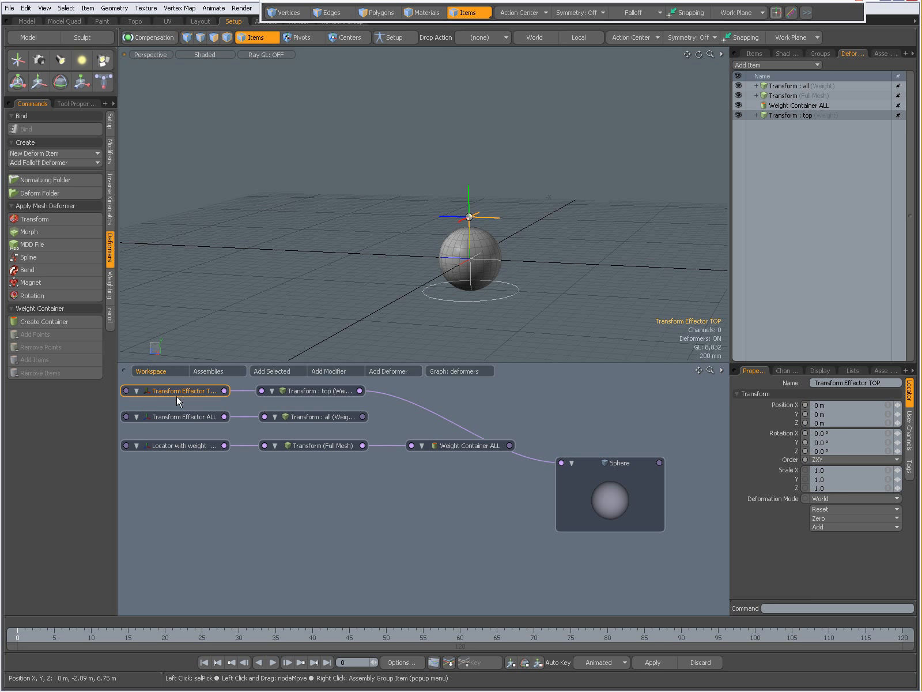
left_click_drag(180, 390, 183, 391)
Move Transform Effector TOP to about Y 820 mm, Z 290 mm to test the deformation of the sphere
left_click(754, 53)
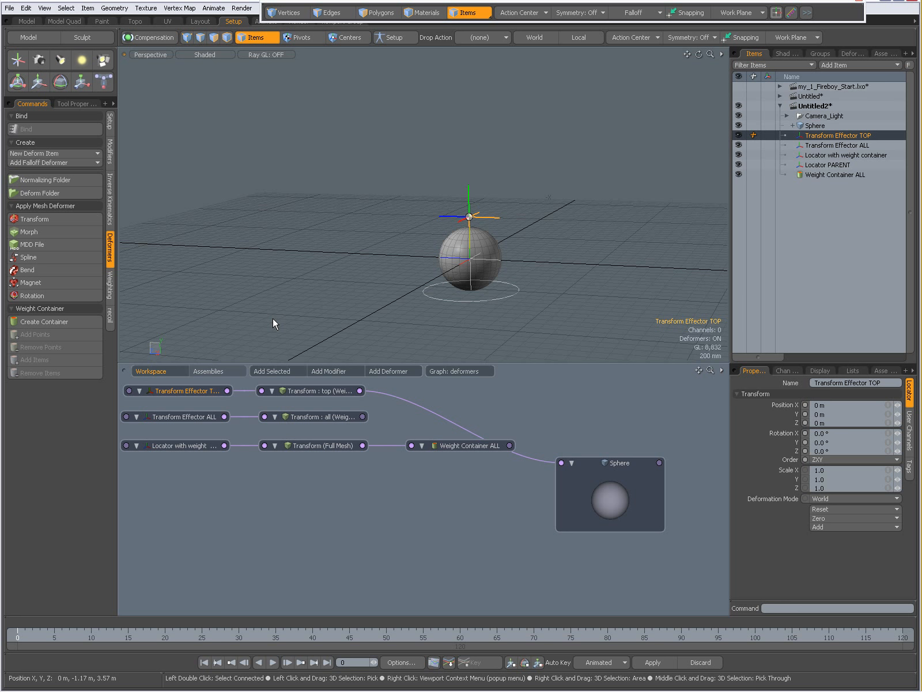
key("y")
left_click_drag(554, 283, 541, 276)
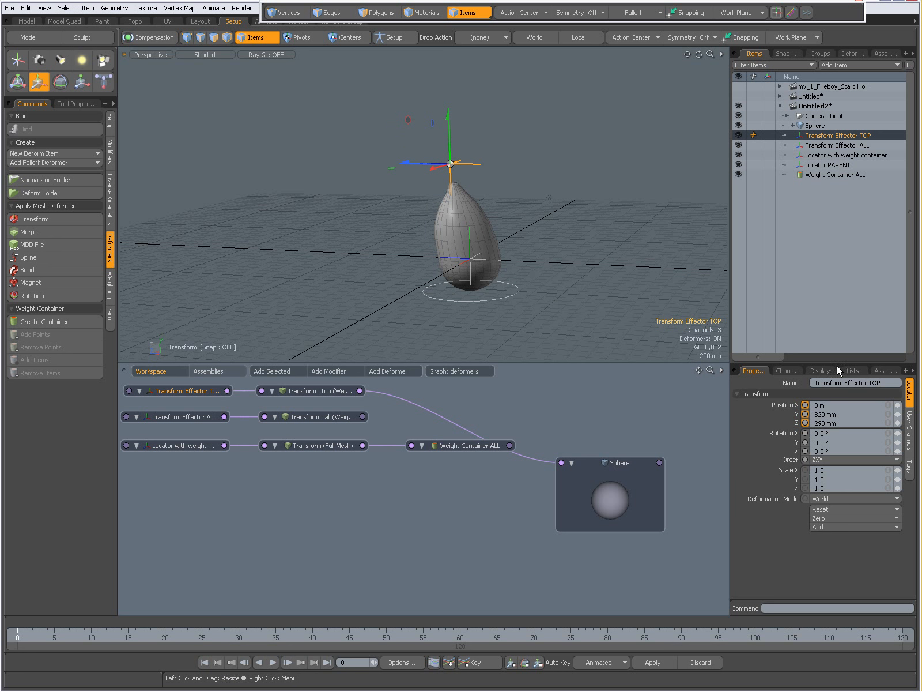
Select the top weight map and view it on the deformed sphere with Vertex Map shading
left_click(853, 372)
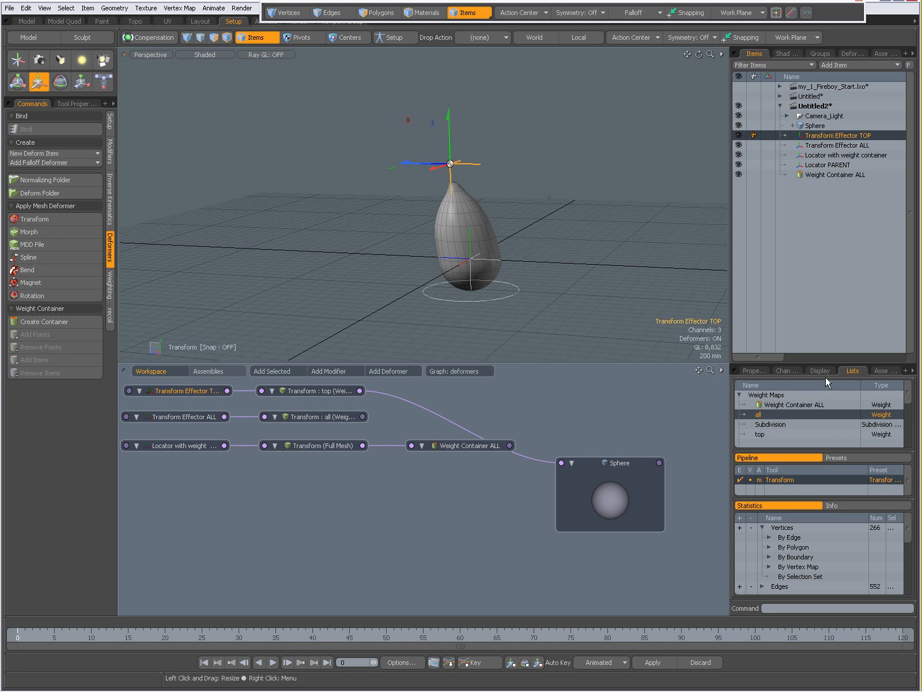
left_click(765, 434)
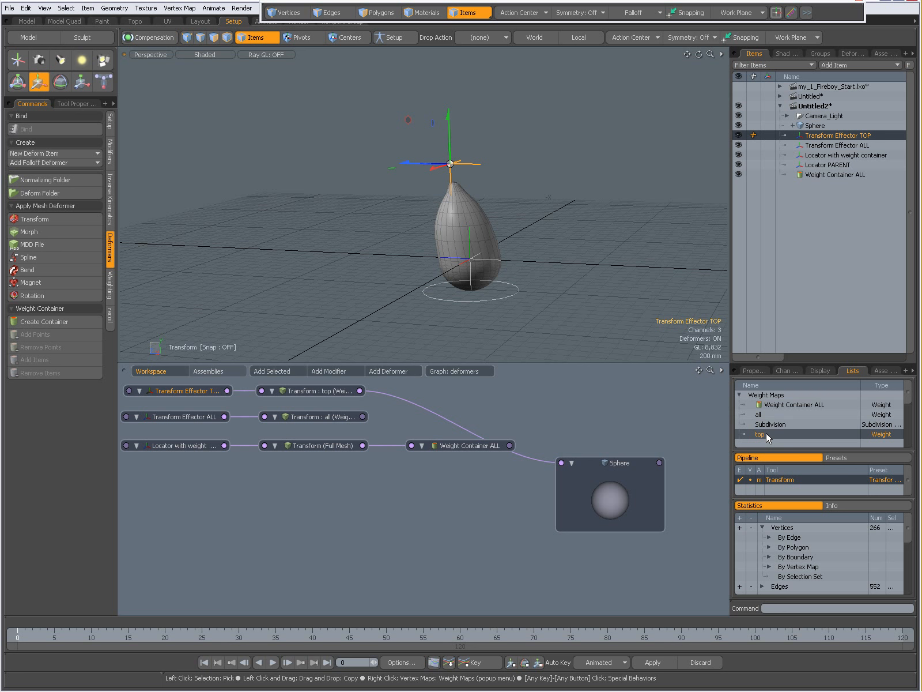
left_click(198, 55)
left_click(195, 74)
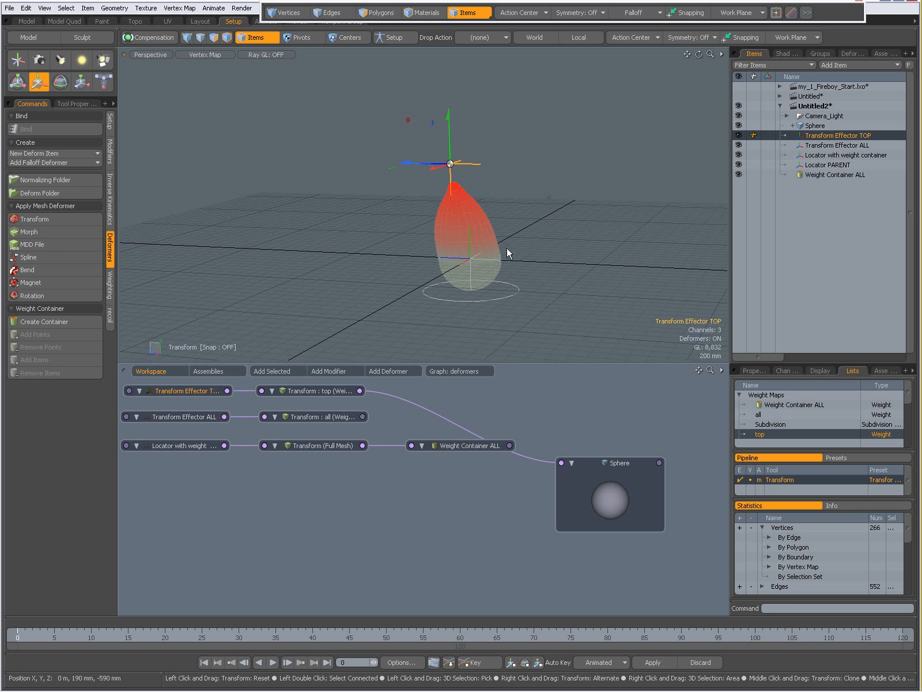
mouse_move(468, 230)
left_mouse_down("ctrl+alt")
mouse_move(546, 252)
mouse_move(418, 247)
mouse_move(397, 282)
left_mouse_up("ctrl+alt")
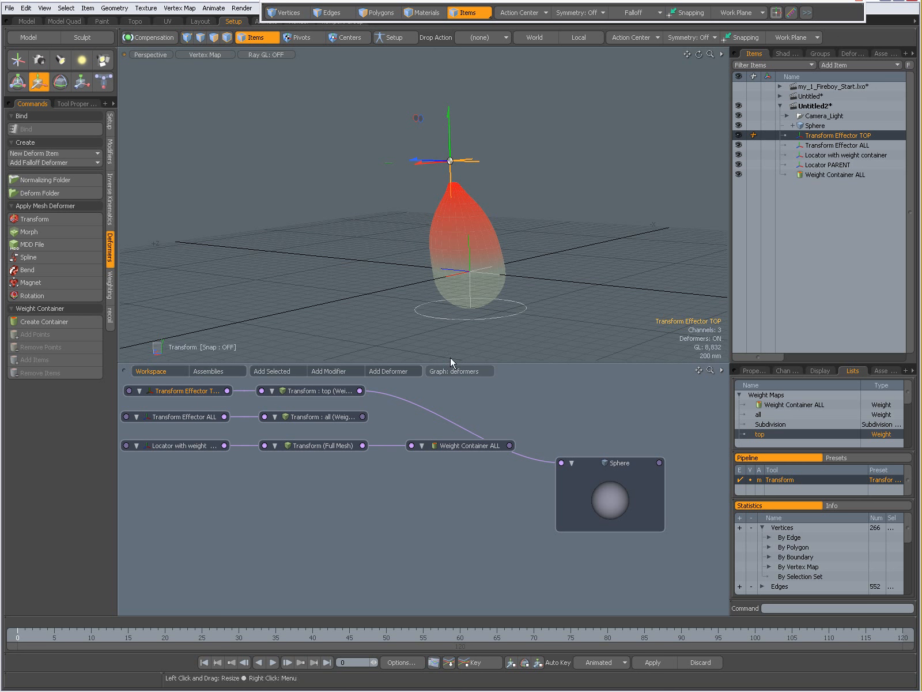
Reset all transforms of Transform Effector TOP and drop the Transform tool
left_click(751, 373)
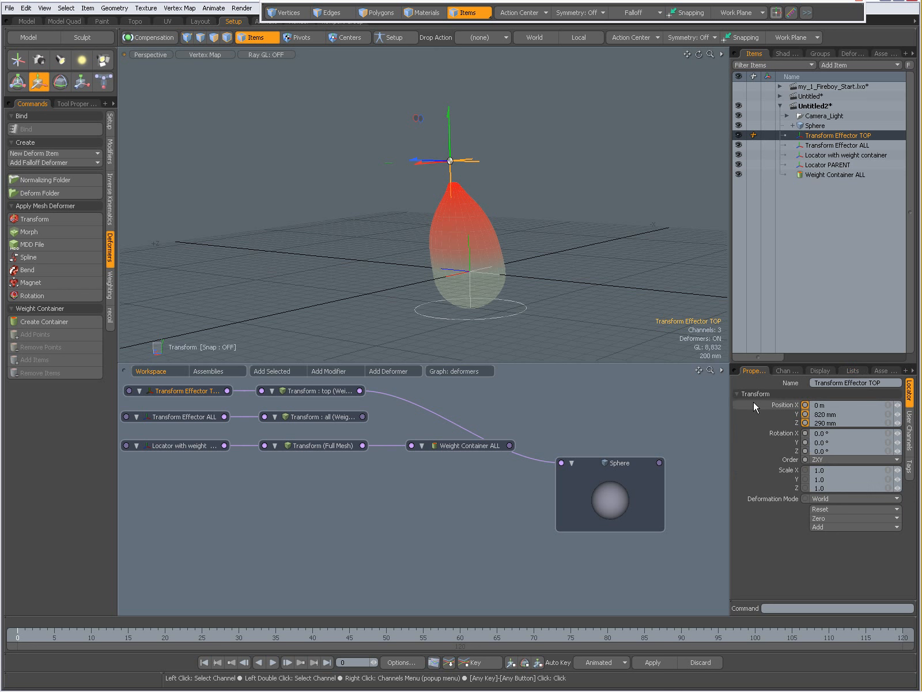
left_click(833, 508)
left_click(829, 541)
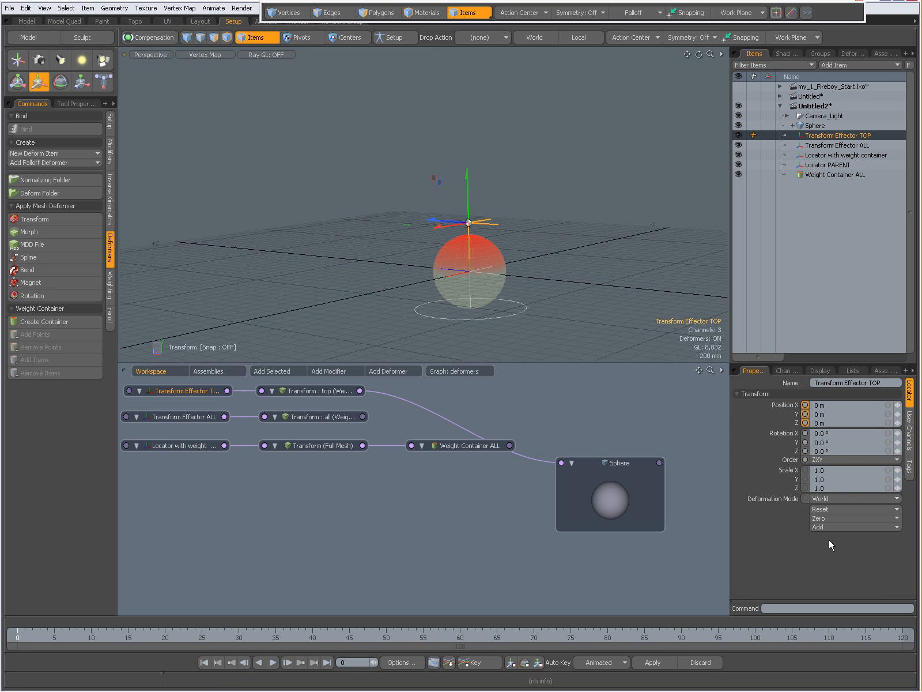
key("space")
Set the perspective viewport's display style back to Shaded
left_click(193, 51)
left_click(195, 78)
mouse_move(451, 271)
left_mouse_down("alt")
mouse_move(565, 296)
mouse_move(494, 318)
left_mouse_up("alt")
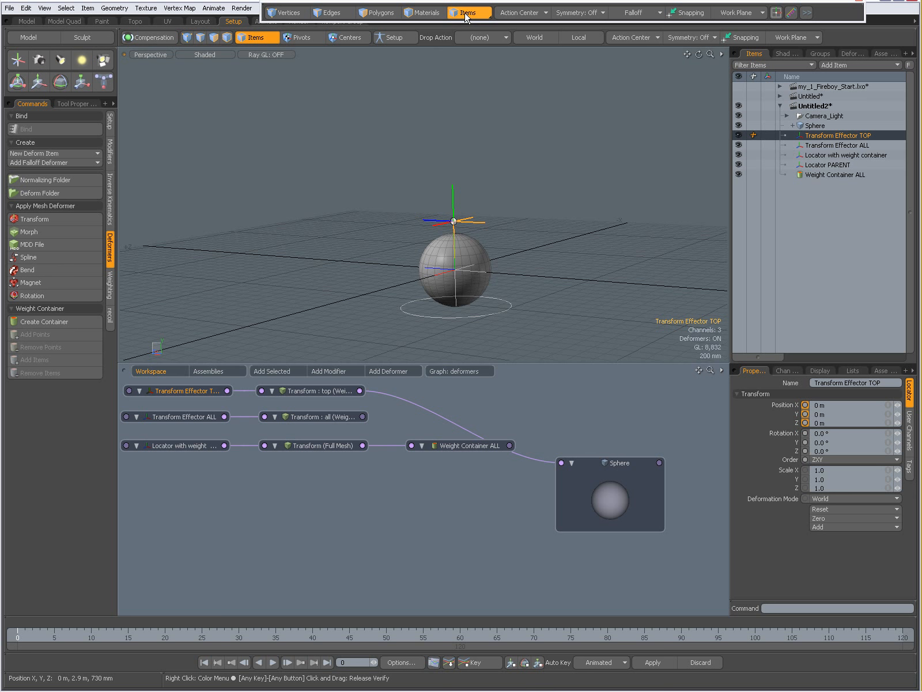
Select the sphere, show its vertex map list and enlarge the list area
left_click(477, 255)
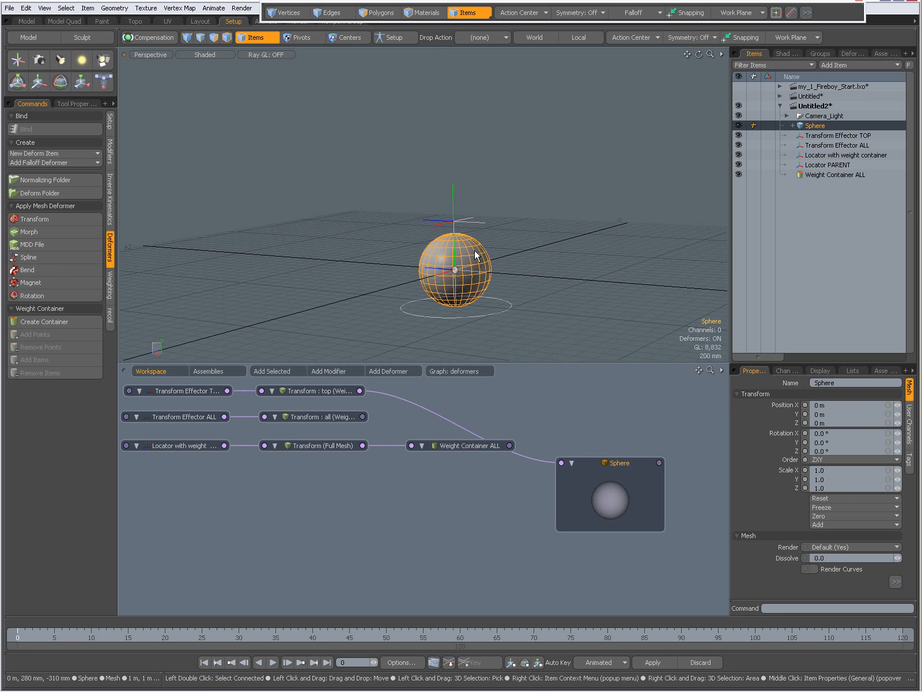
left_click(854, 370)
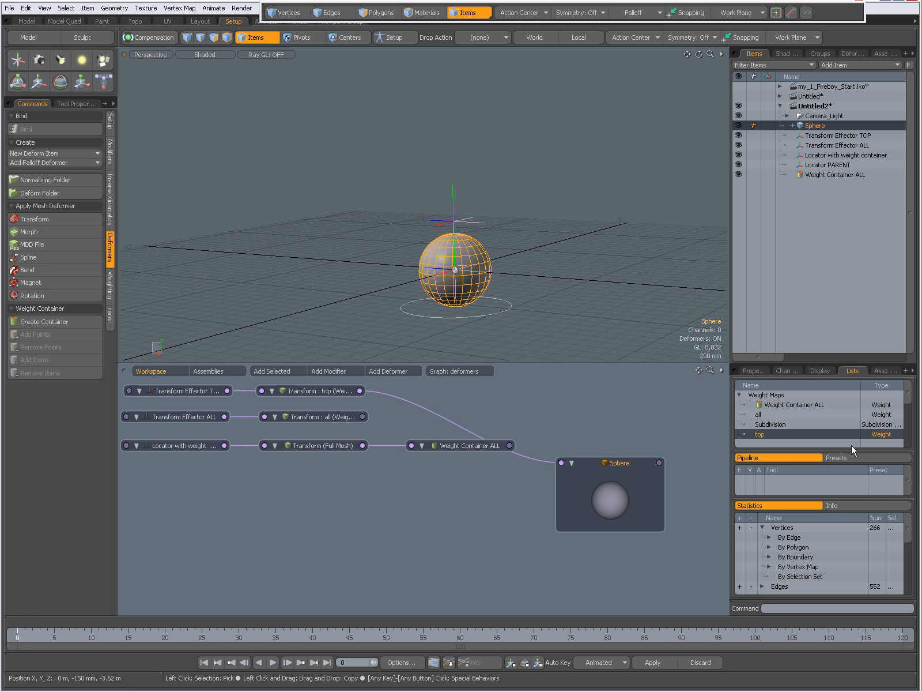
left_click_drag(830, 362, 823, 311)
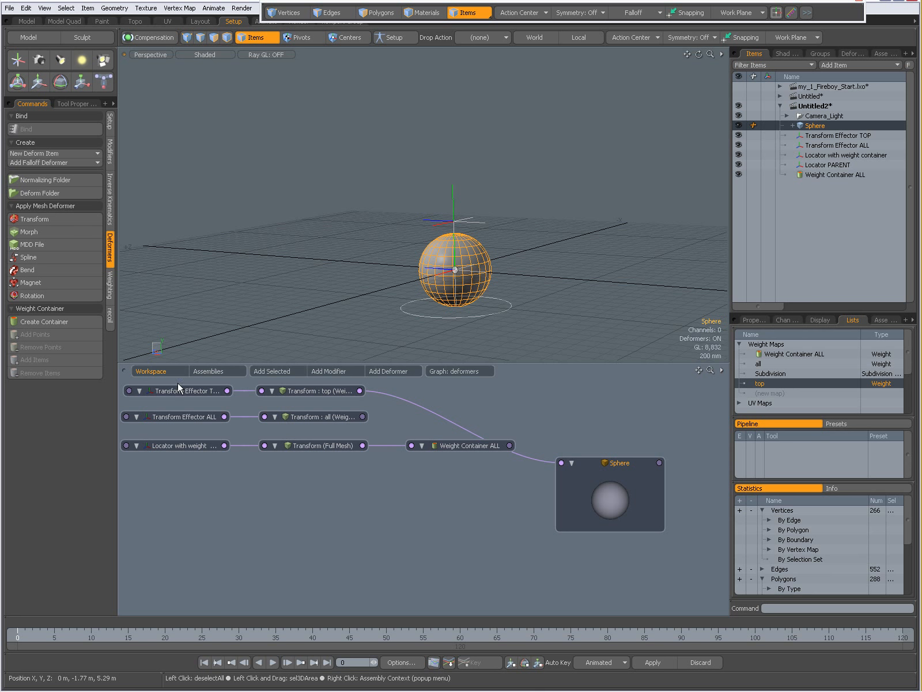
Move the Transform Effector TOP and Transform : top nodes beside the Sphere node in the schematic and deselect them
left_click_drag(167, 392, 487, 459)
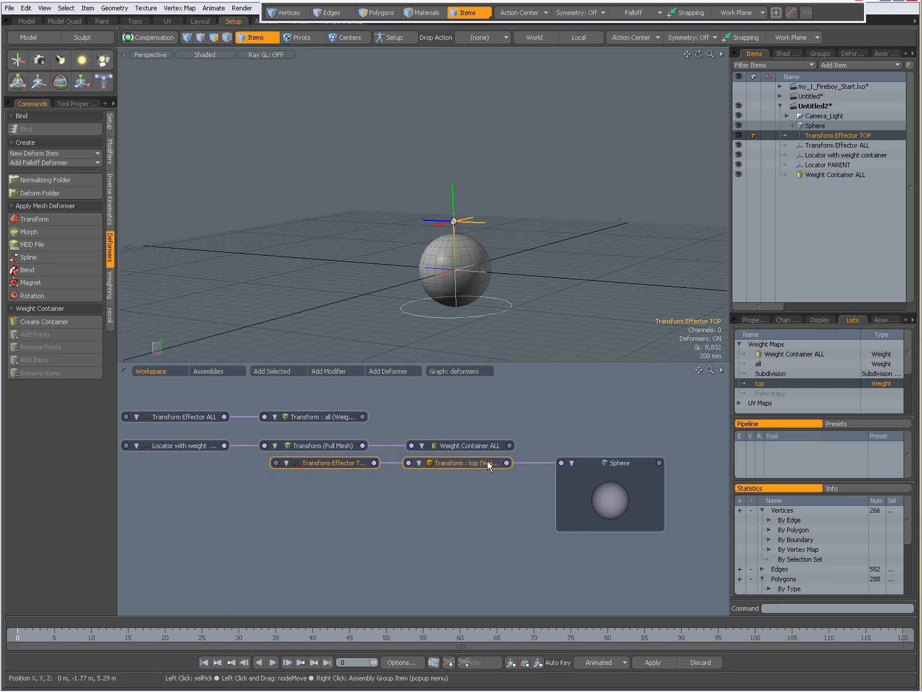
left_click(566, 418)
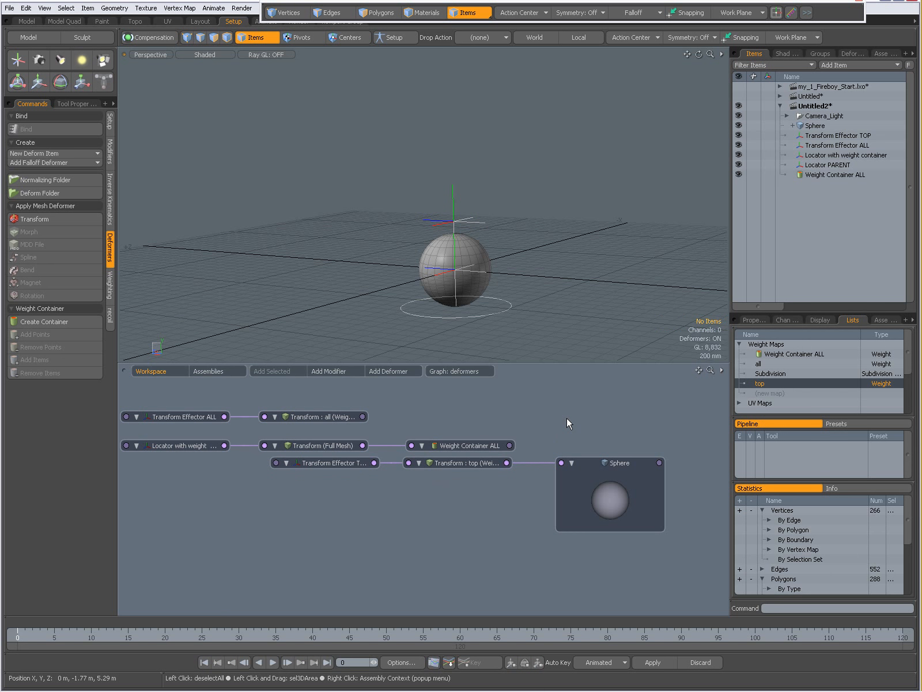
Select the sphere and disconnect the Transform : top node from the Sphere node in the schematic
left_click(815, 126)
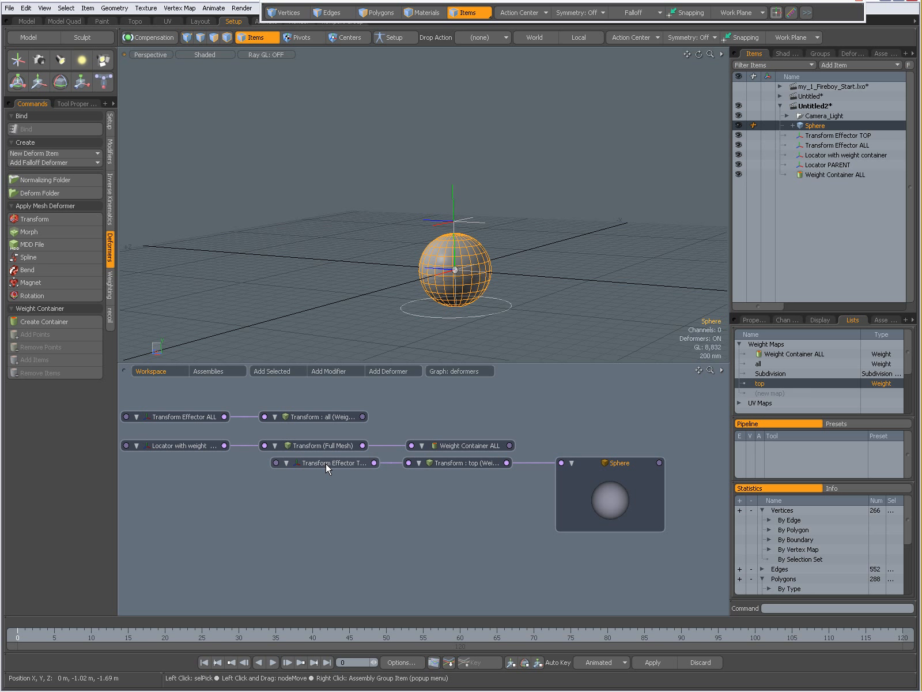
left_click_drag(467, 301, 500, 295, "ctrl+alt")
left_click_drag(486, 286, 487, 255, "alt+shift")
left_click_drag(487, 255, 557, 244, "alt")
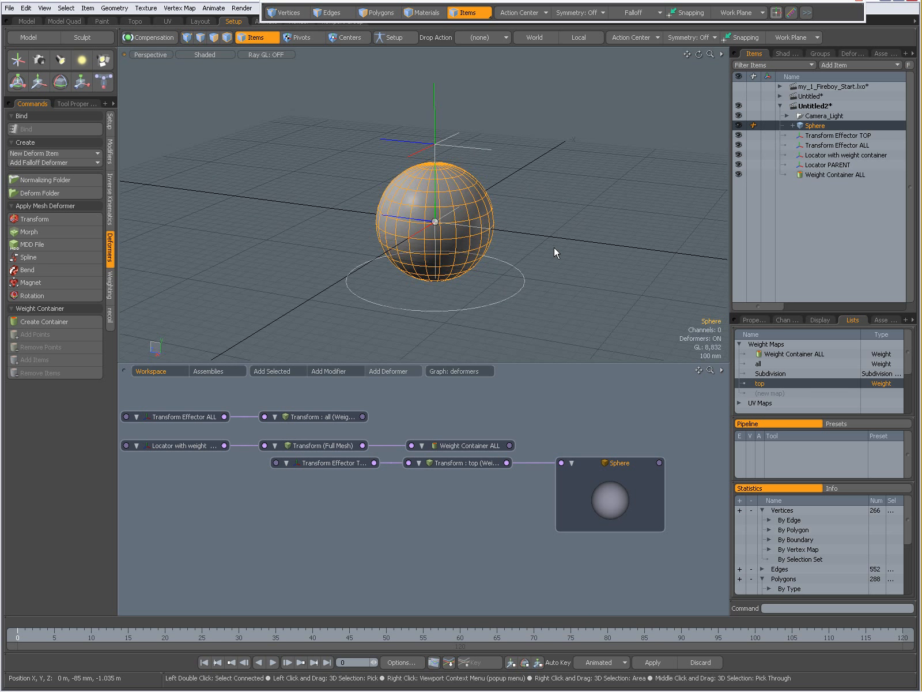
left_click_drag(563, 462, 534, 461)
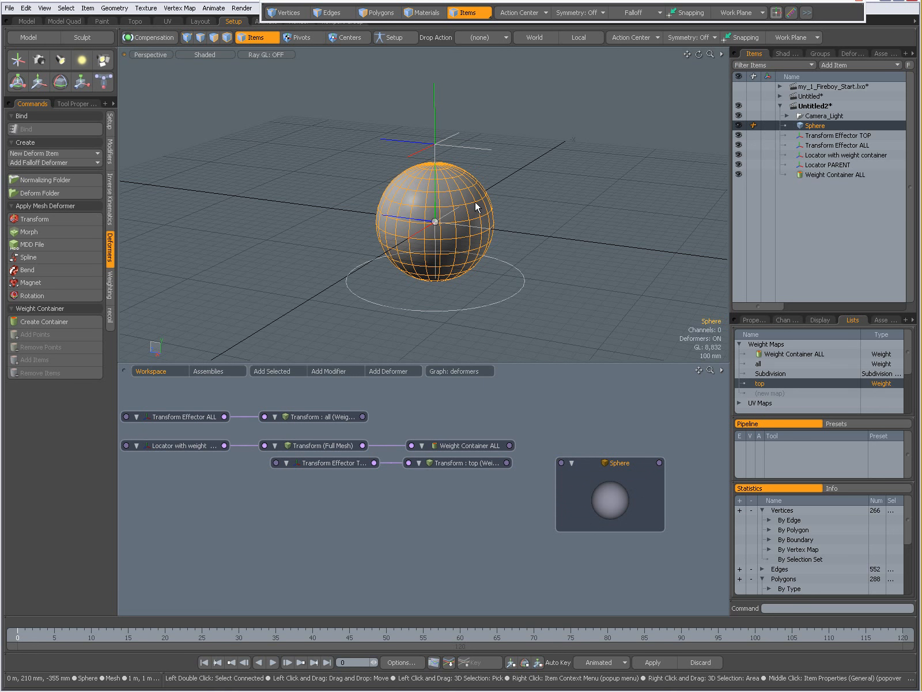
Try moving the disconnected sphere away from the effector locators, undo the move and drop the Transform tool
scroll(461, 208, "down", 3)
key("y")
left_click_drag(512, 294, 520, 290)
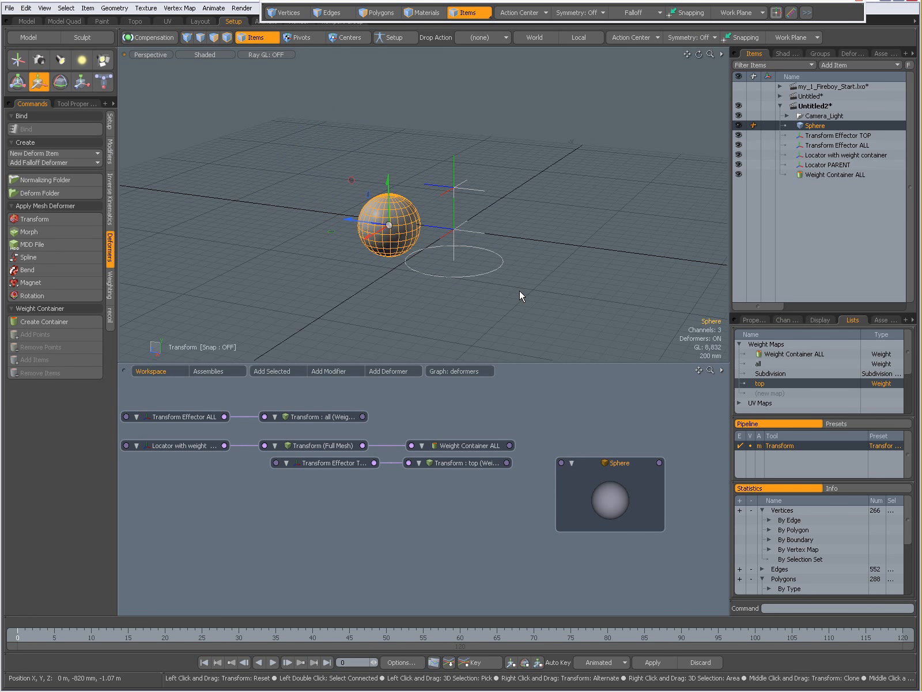
key("ctrl+z")
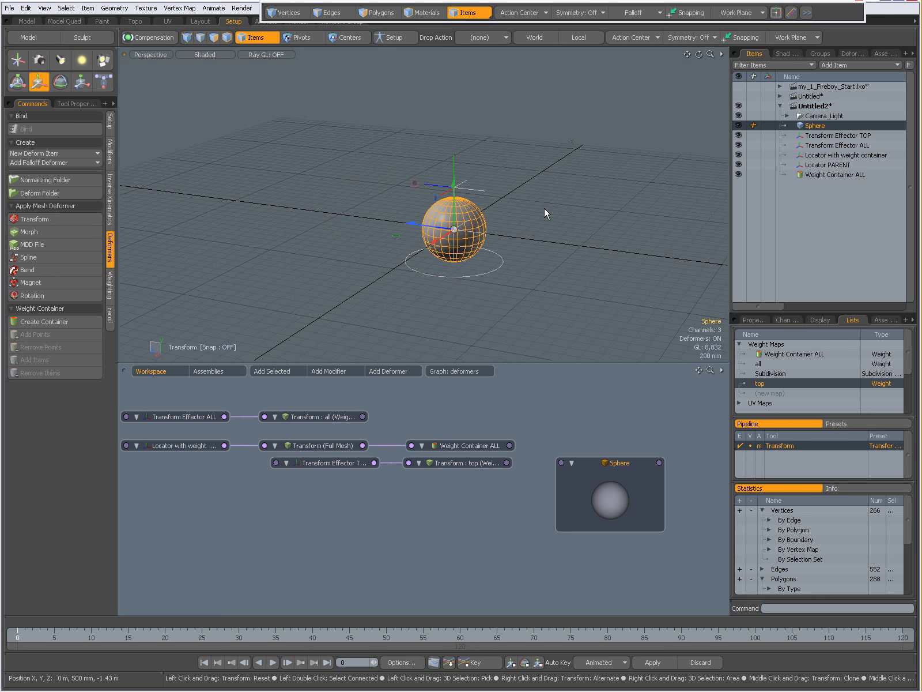
key("q")
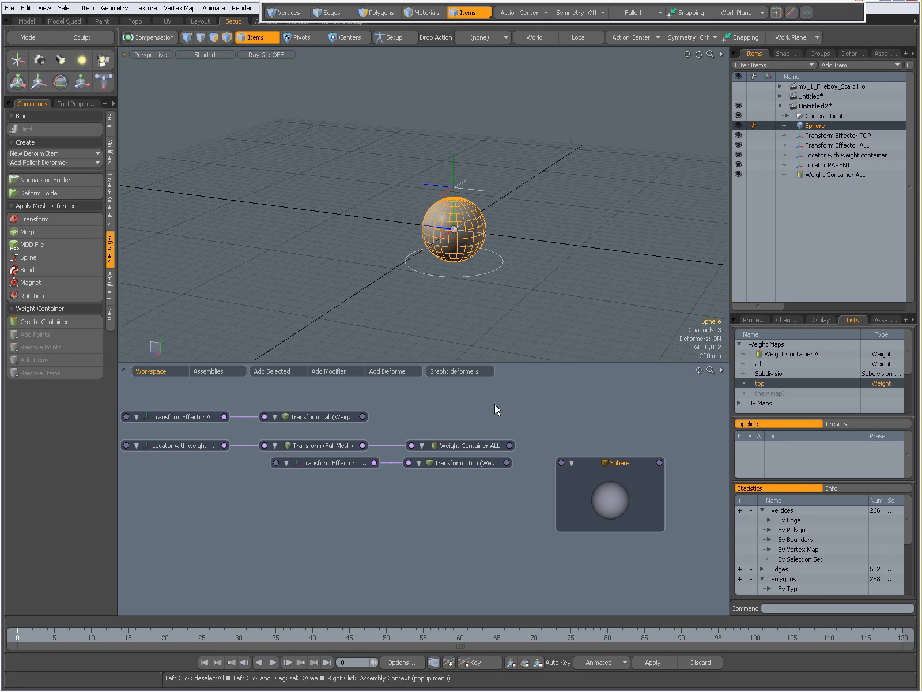
Move the Transform Effector TOP, Transform : top and Sphere nodes lower in the schematic and connect Transform : top to Sphere
left_click_drag(324, 472, 477, 505)
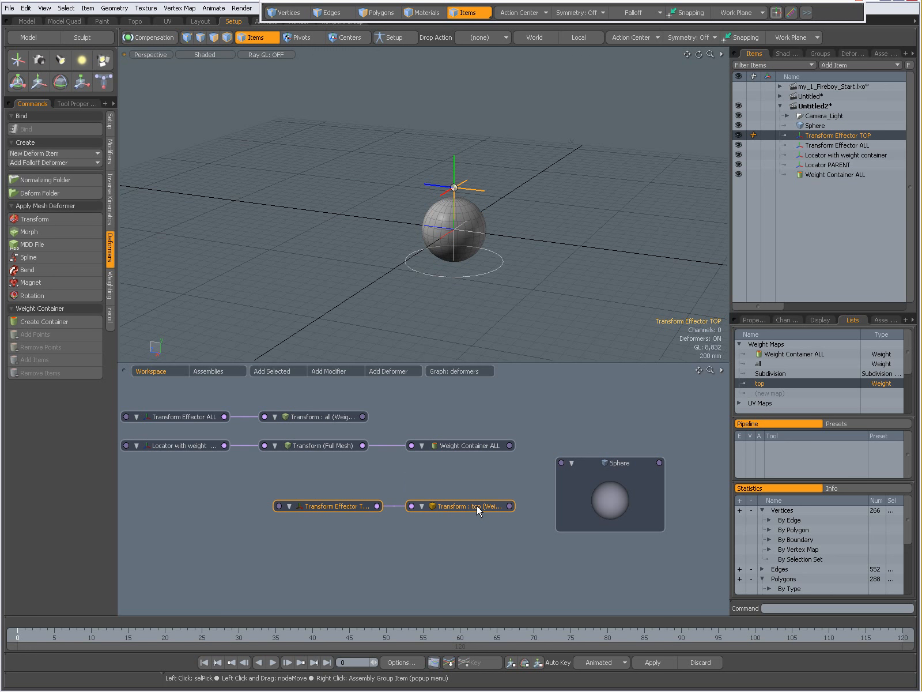
left_click_drag(578, 485, 557, 506)
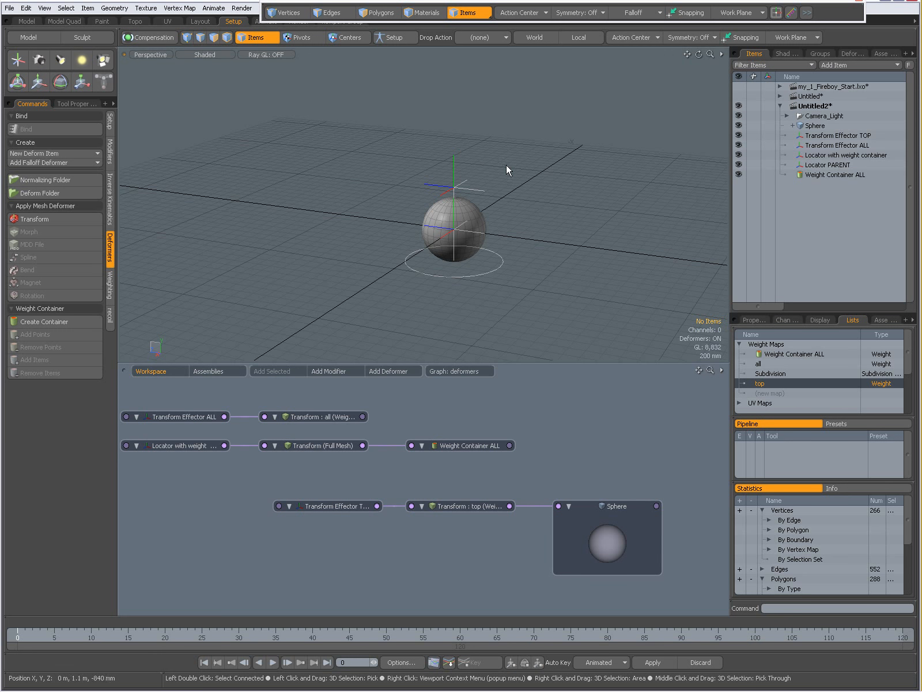
Move Transform Effector TOP straight up along Y to stretch the sphere's top, and drop the tool
left_click(470, 212)
left_click(468, 182)
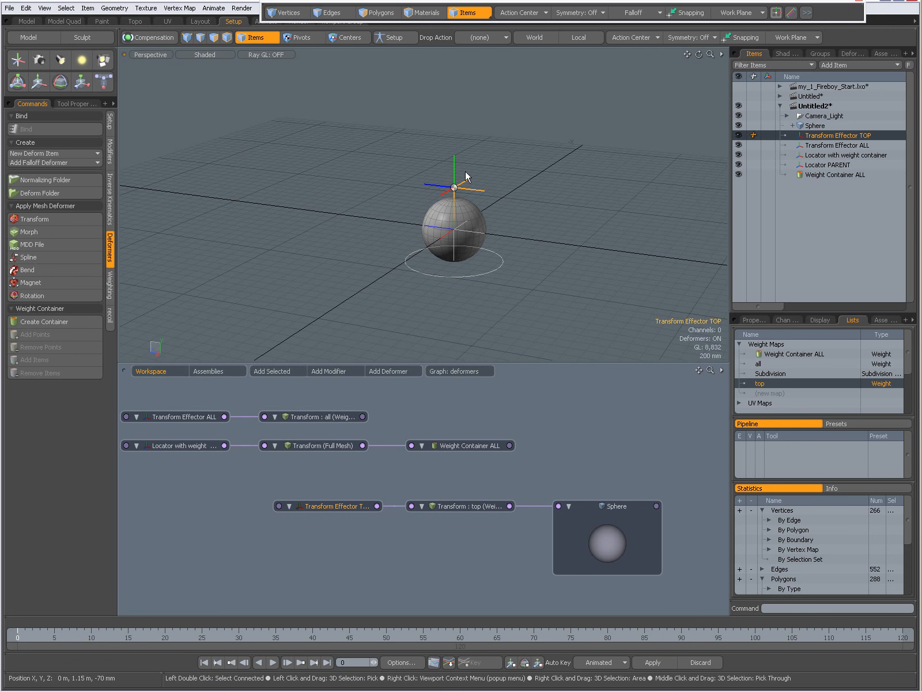
key("w")
left_click_drag(453, 156, 454, 95)
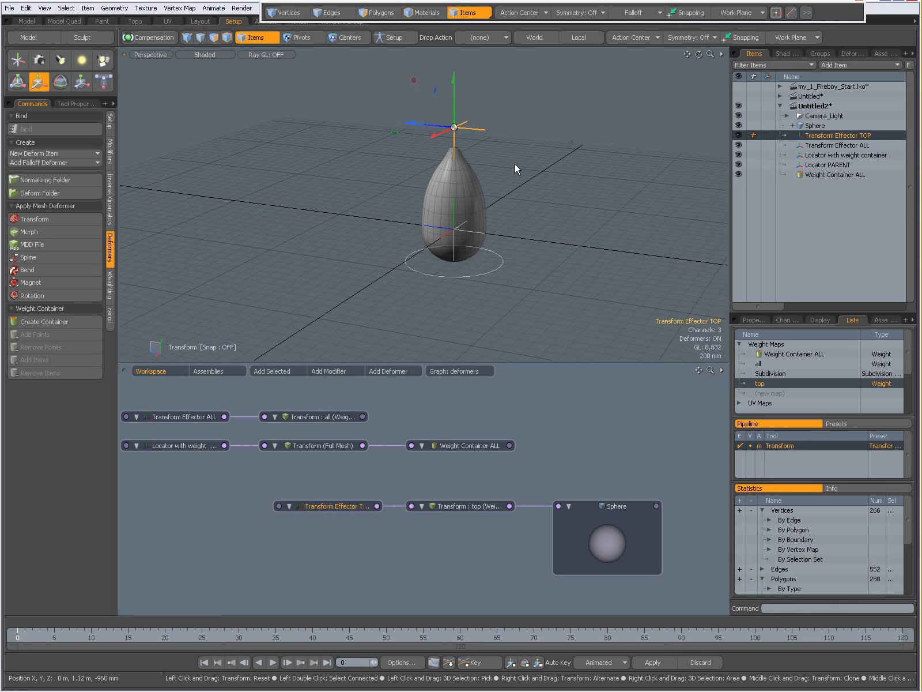
key("q")
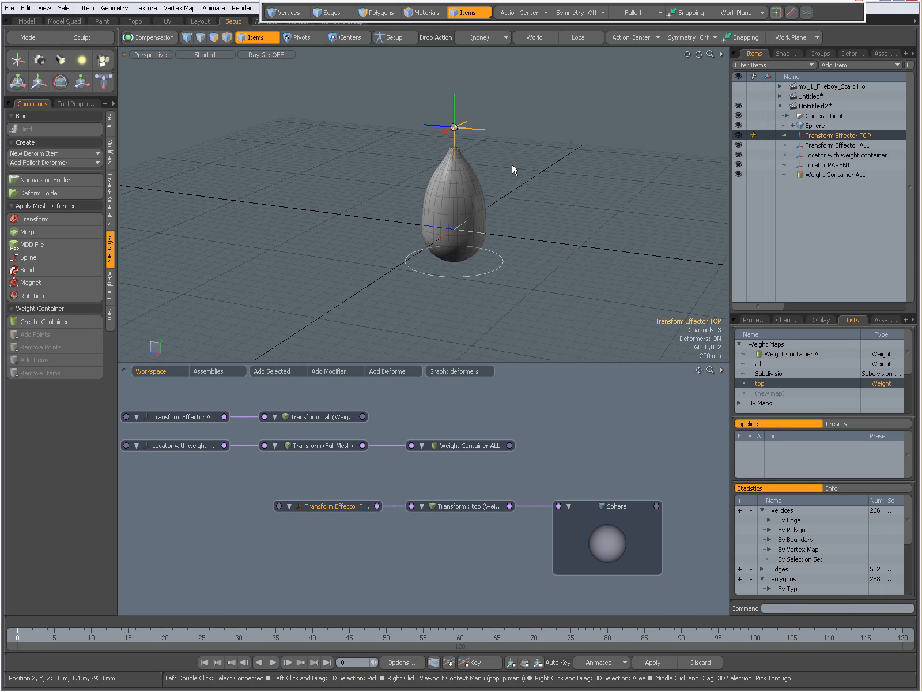
Move the deformed sphere away from its effector to about Y -180 mm, Z 3.08 m
left_click(480, 193)
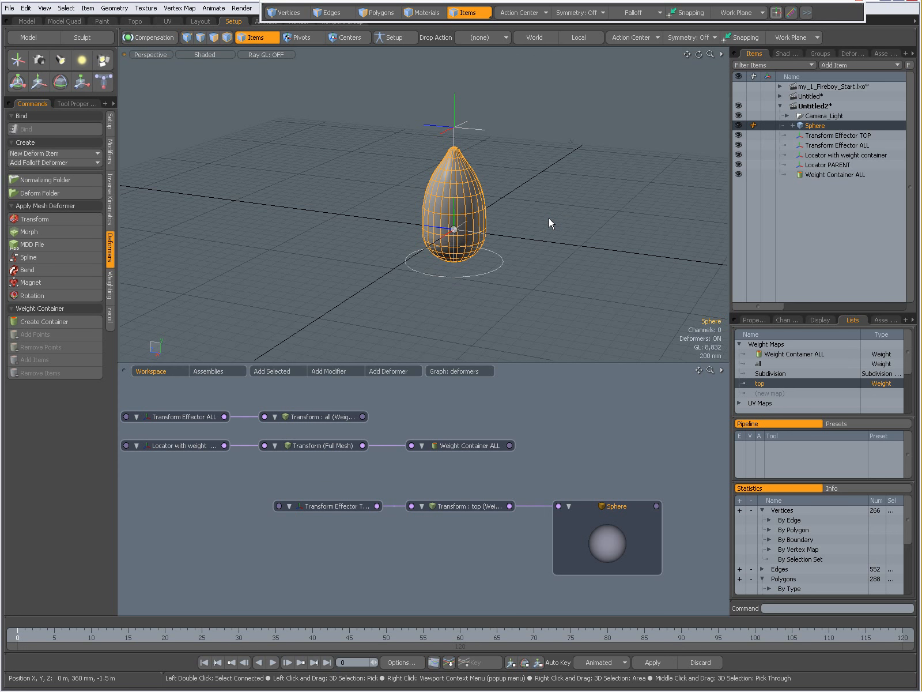
key("y")
left_click_drag(558, 229, 553, 230)
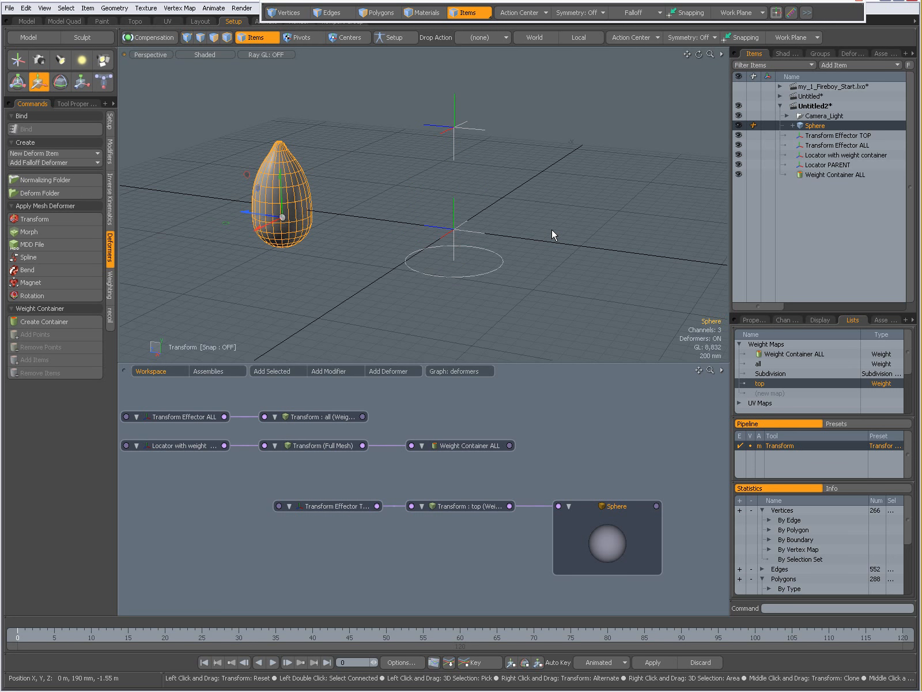
Rotate the deformed sphere to about X -206.1°, Y -53.5°, Z -108.25° and drop the Transform tool
key("r")
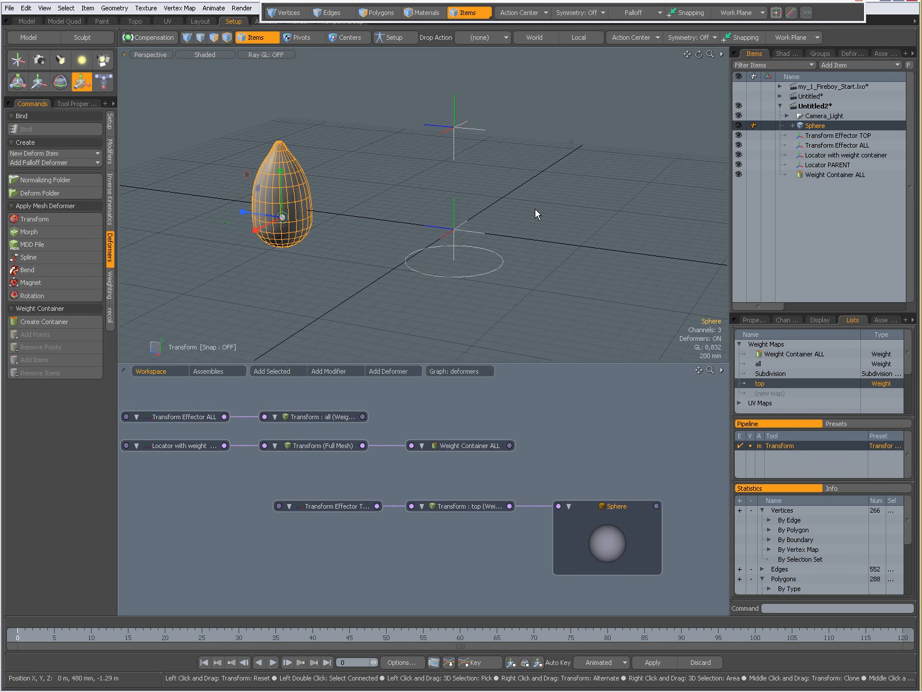
key("e")
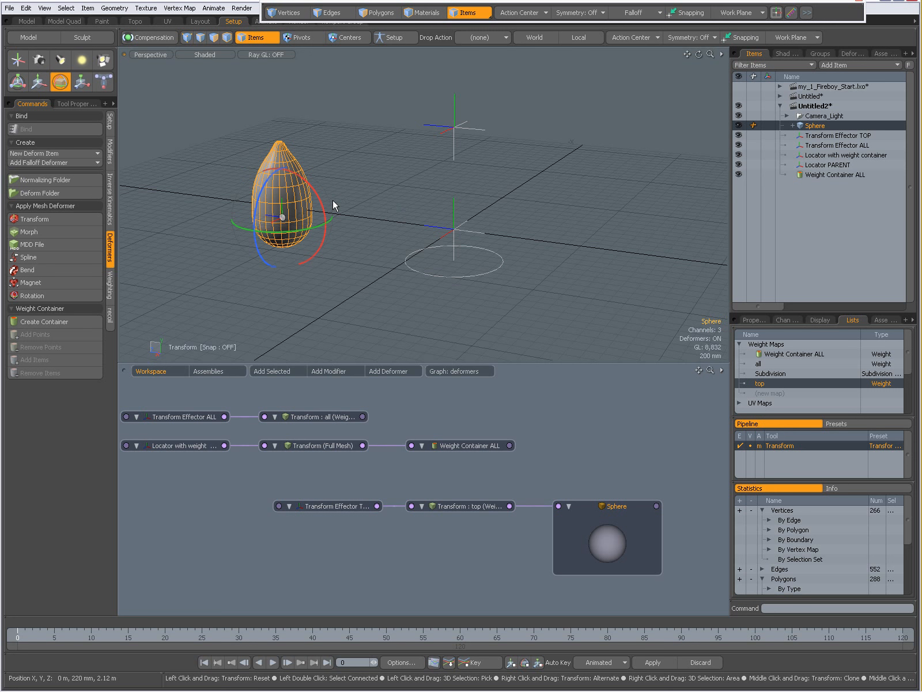
left_click_drag(318, 196, 371, 233)
left_click_drag(371, 232, 287, 221, "alt")
left_click_drag(523, 221, 342, 196, "ctrl+alt")
left_click_drag(443, 200, 396, 164, "alt")
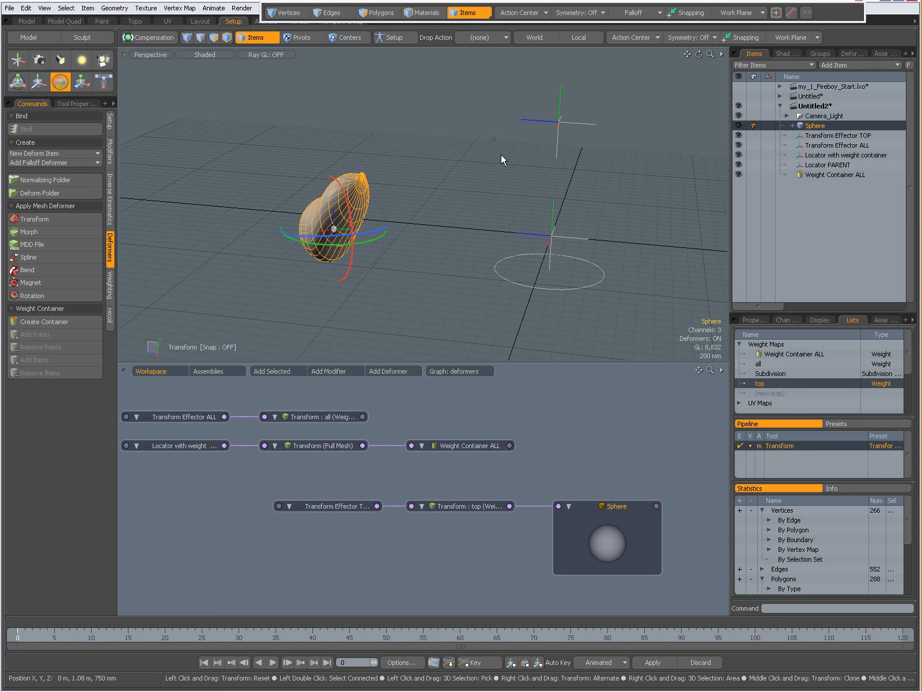
mouse_move(366, 231)
left_mouse_down()
mouse_move(305, 233)
mouse_move(354, 229)
left_mouse_up()
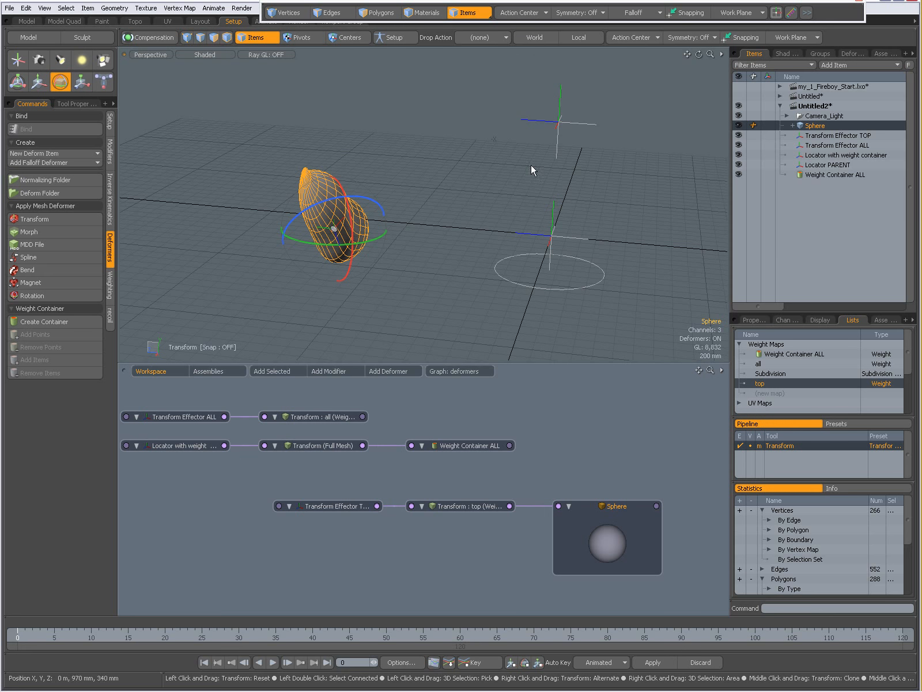
left_click_drag(361, 236, 354, 229)
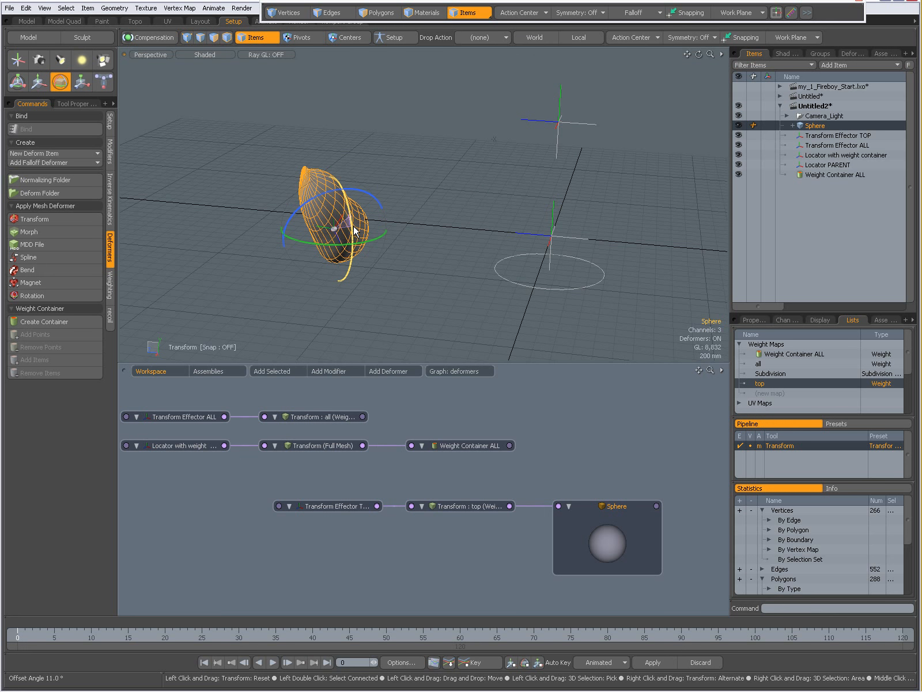
key("space")
Display the sphere's properties and reset all of its transforms
left_click(329, 192)
left_click(754, 320)
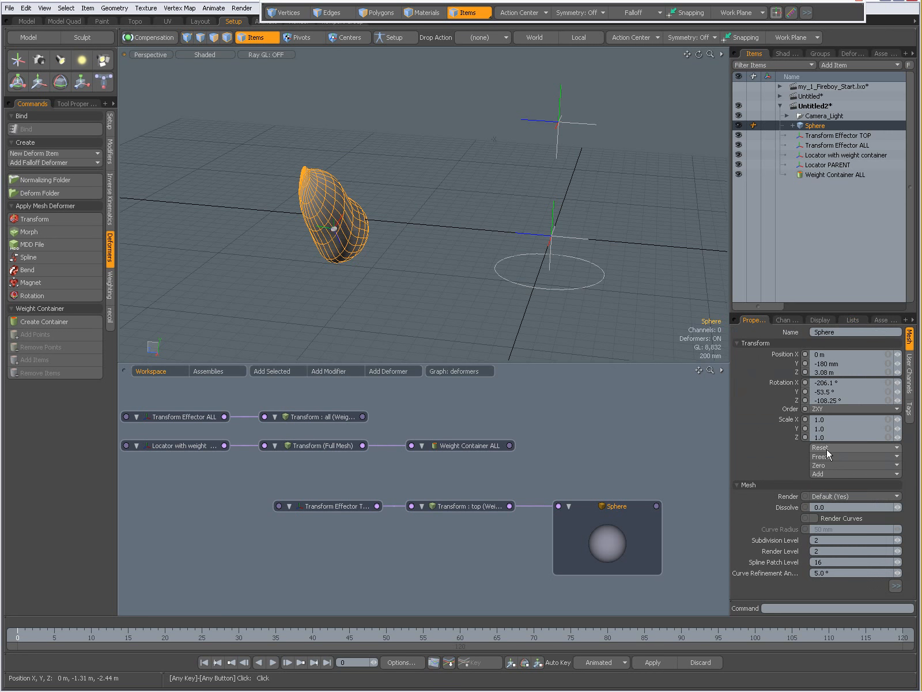
left_click(823, 447)
left_click(817, 476)
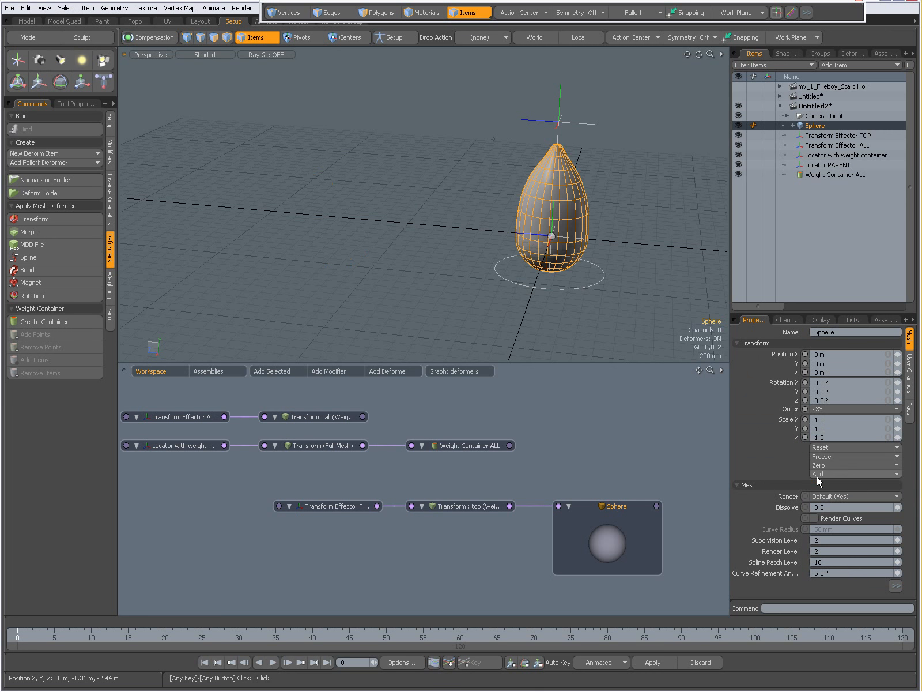
Parent the Sphere item under Locator PARENT in the item list
left_click_drag(606, 215, 529, 210, "alt")
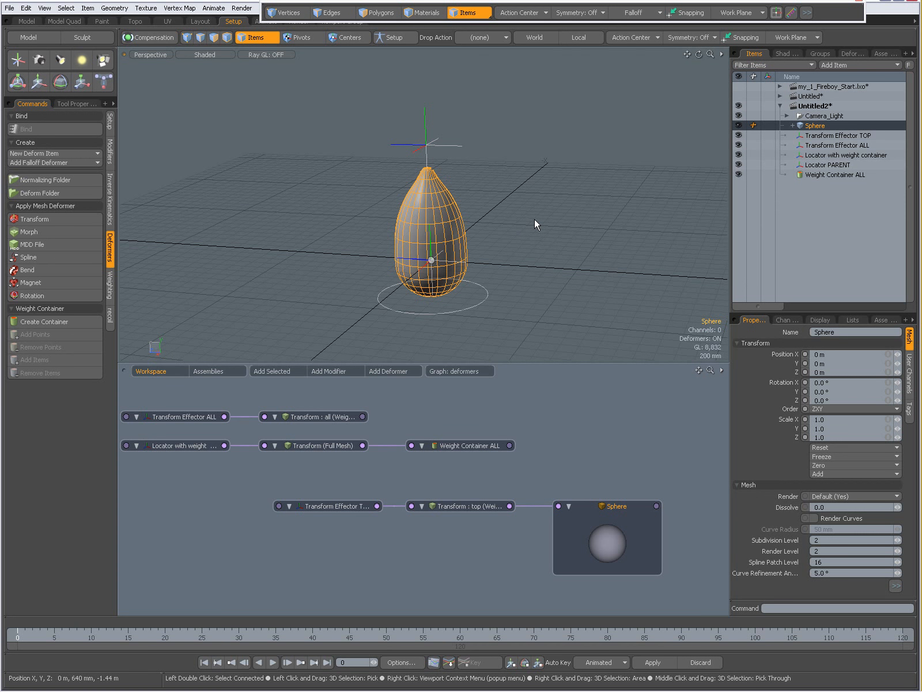
left_click(534, 219)
left_click(452, 218)
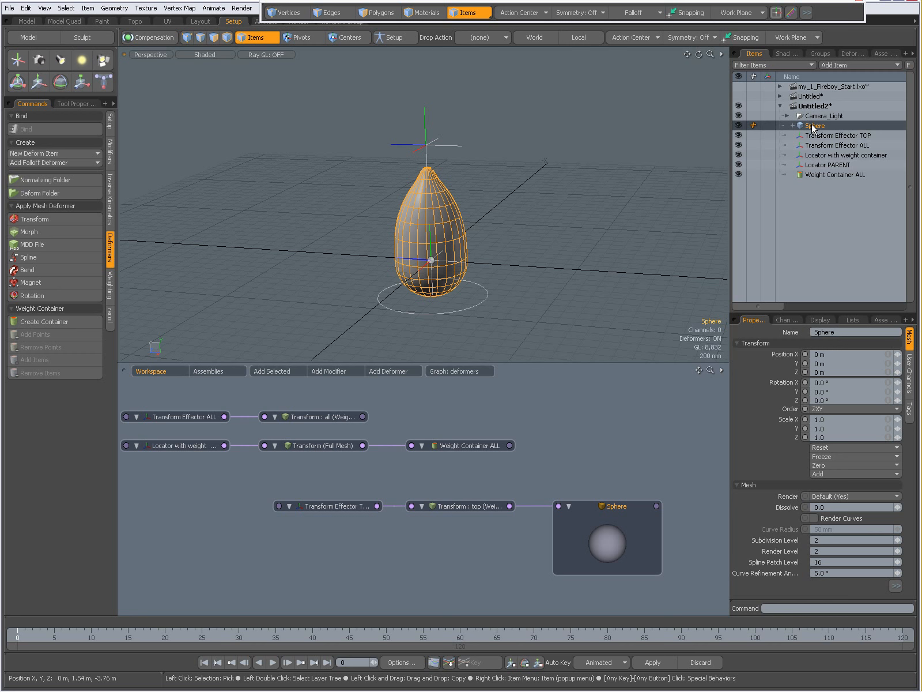
left_click_drag(814, 128, 815, 168)
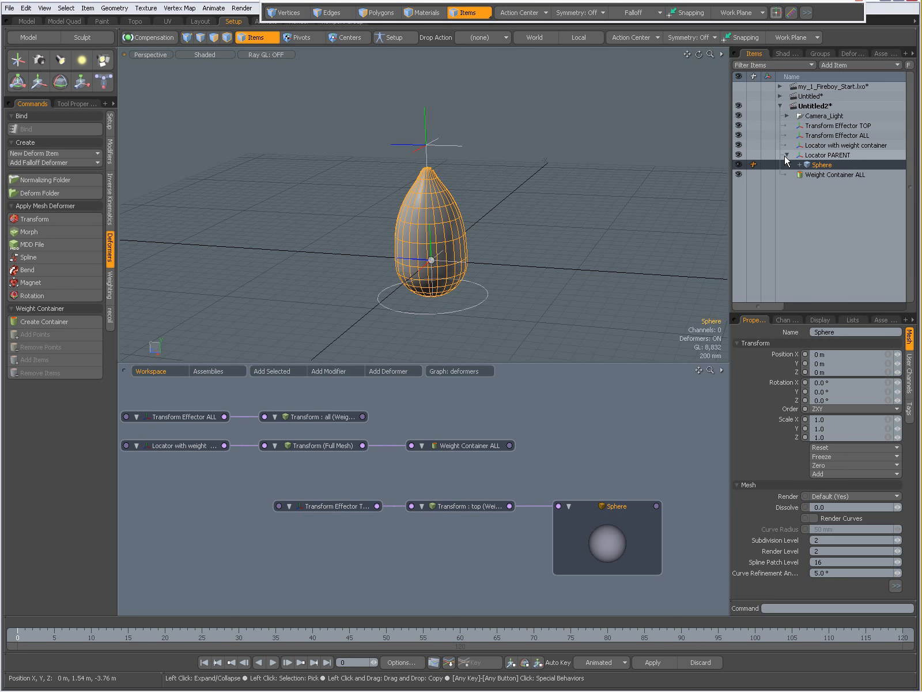
Move Locator PARENT with its child sphere to about Y 290 mm, Z 2.52 m
left_click(820, 157)
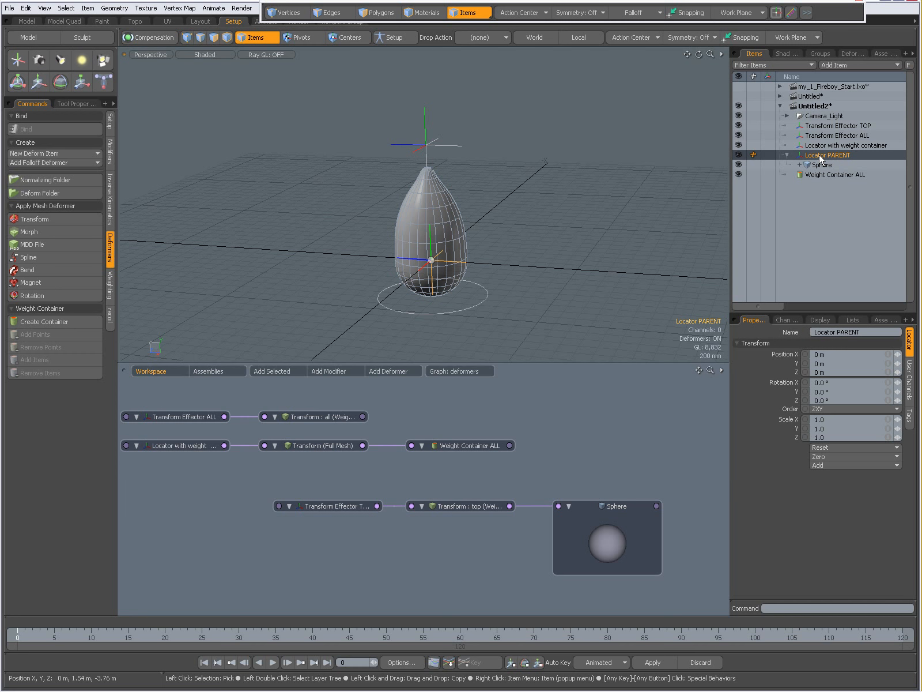
key("w")
left_click_drag(537, 246, 542, 249)
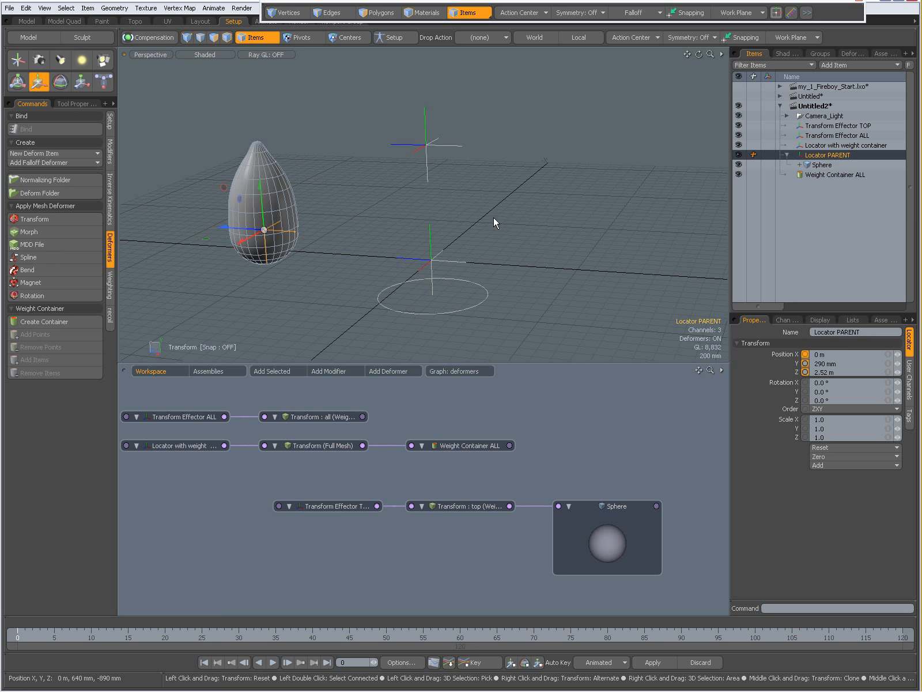
Rotate Locator PARENT to about X -43°, Y 9.5°, Z -35.6°
key("e")
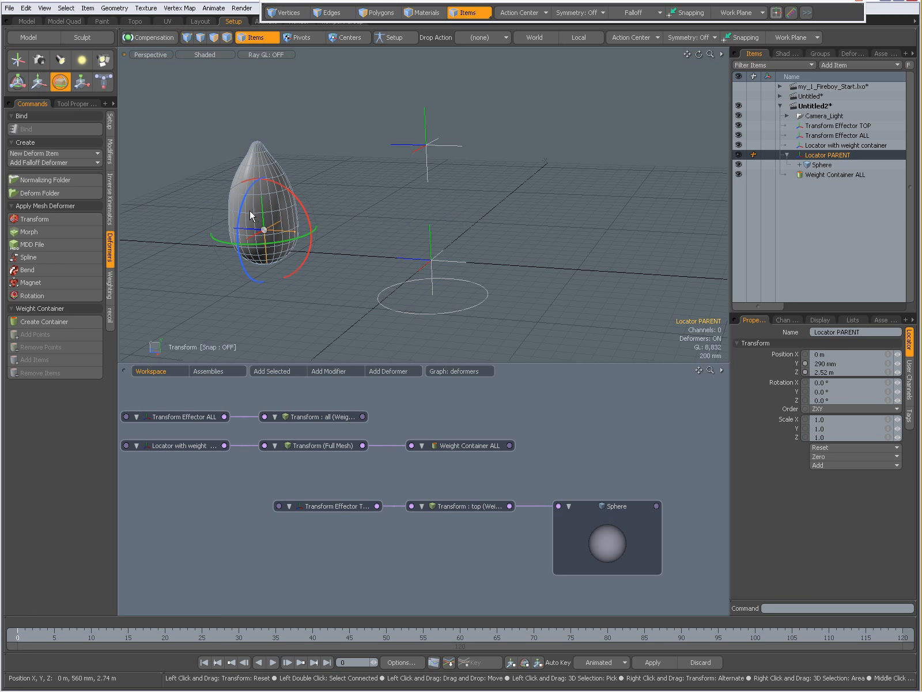
mouse_move(281, 218)
left_mouse_down()
mouse_move(279, 197)
mouse_move(298, 191)
mouse_move(284, 210)
left_mouse_up()
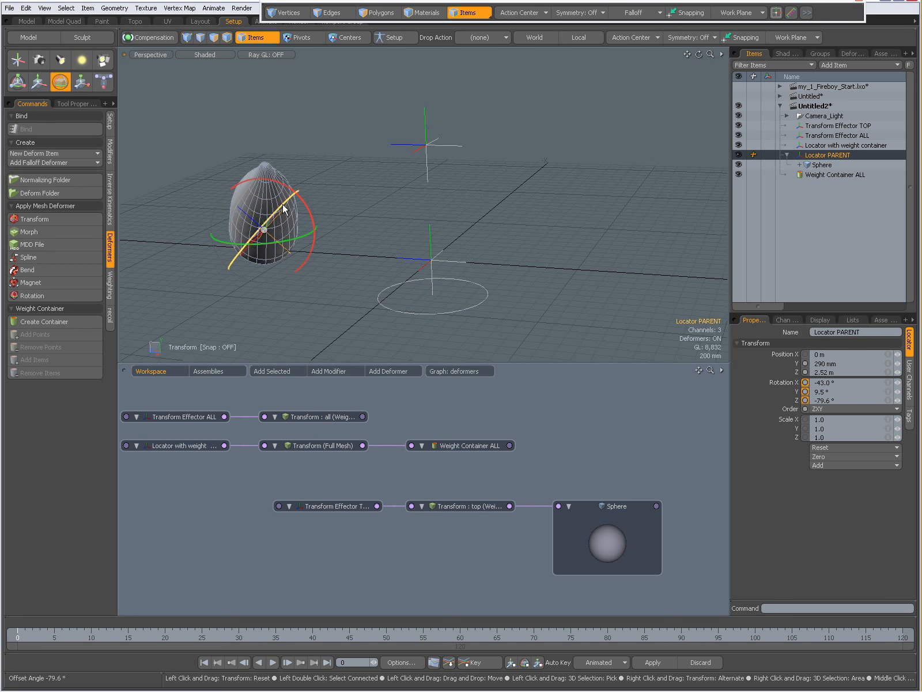
left_click_drag(283, 204, 281, 209)
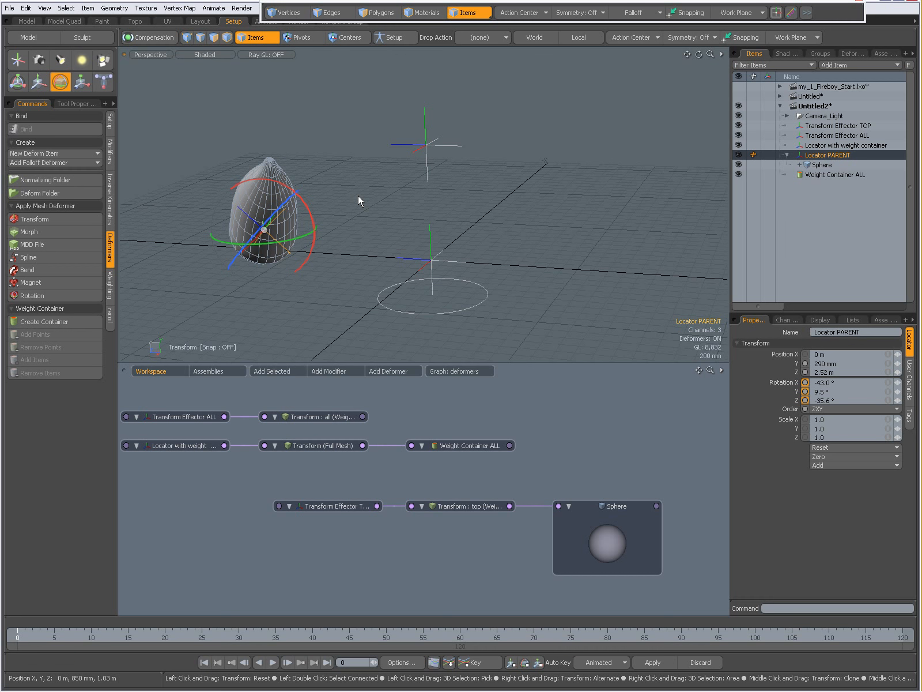
key("alt")
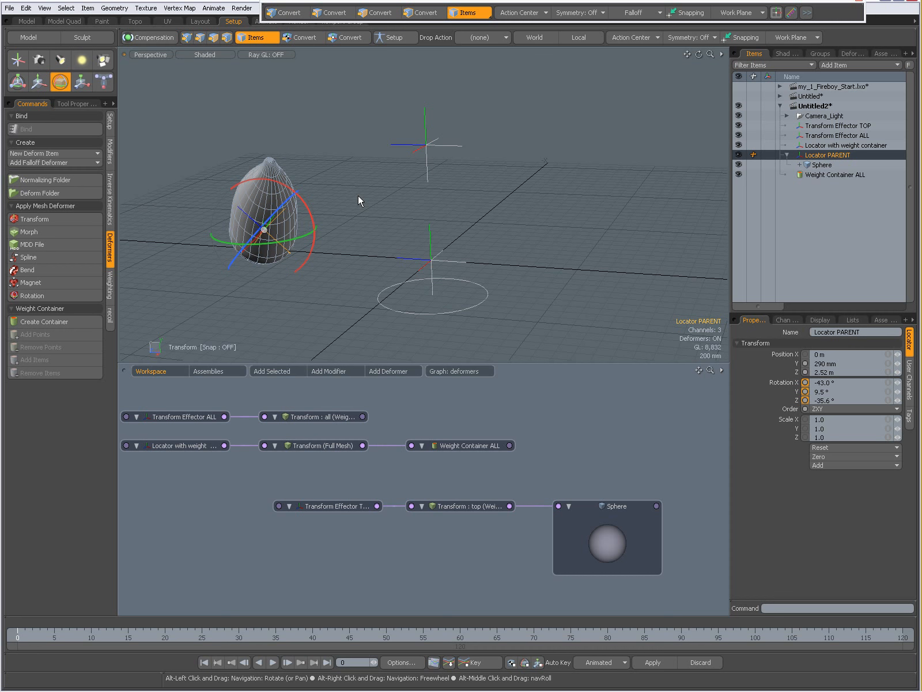
key("alt+Tab")
key("alt+Tab")
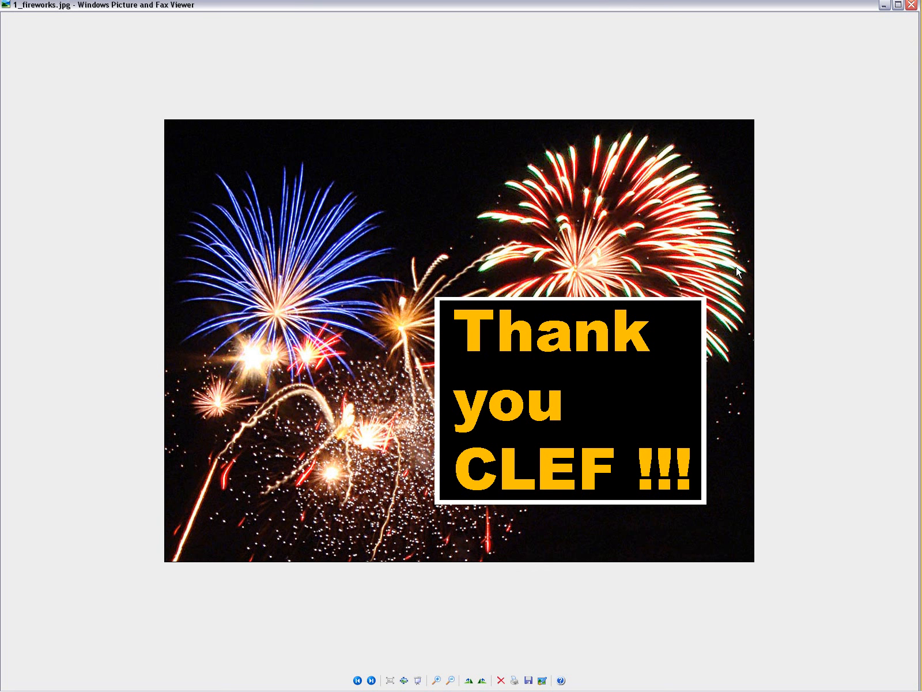
key("alt+Tab")
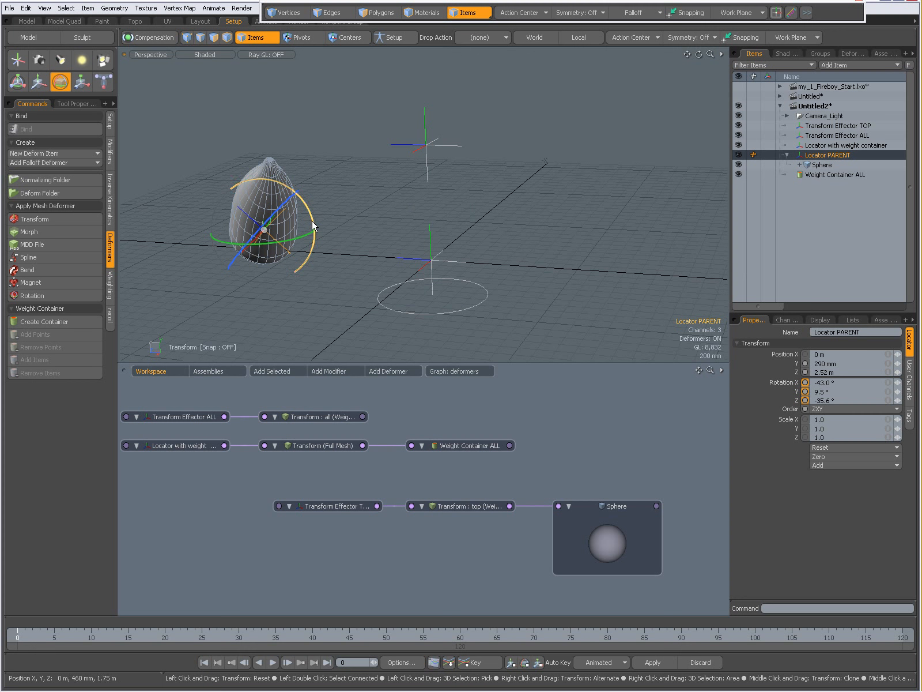
Reset all transforms of the sphere and of Locator PARENT
left_click(277, 178)
left_click(830, 456)
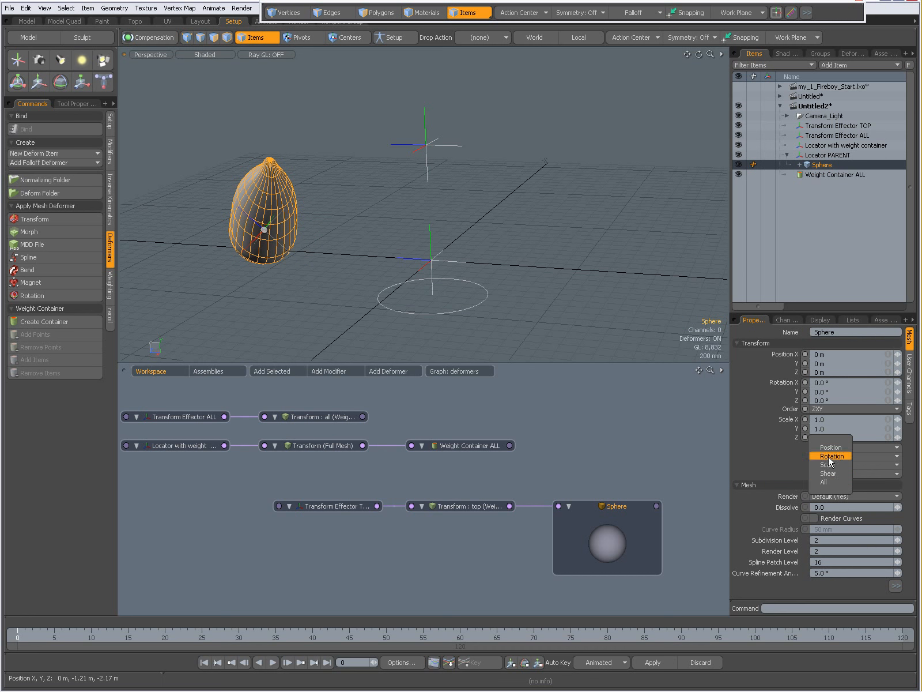
left_click(825, 479)
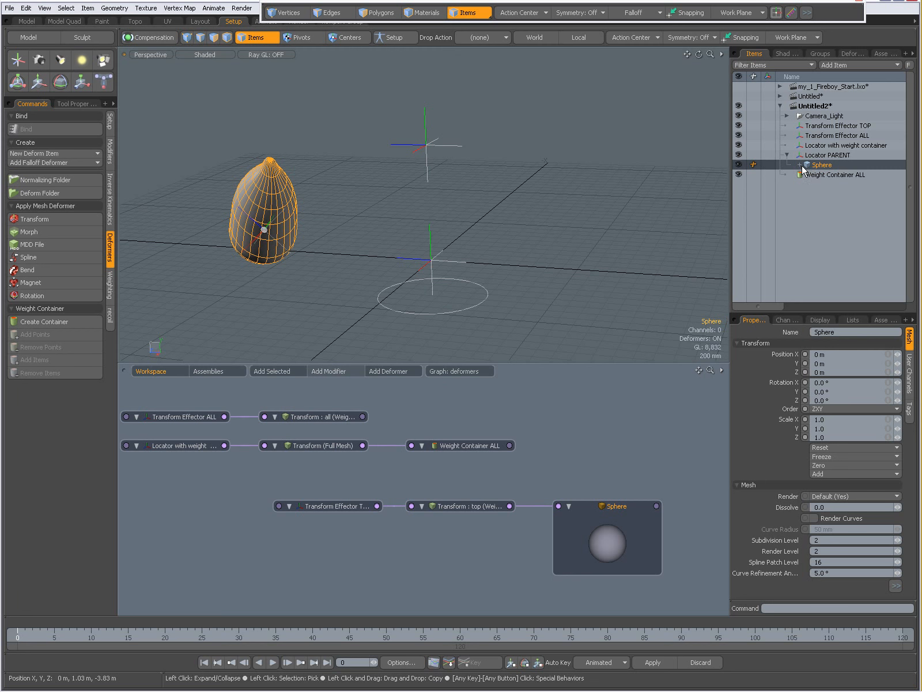
left_click(828, 155)
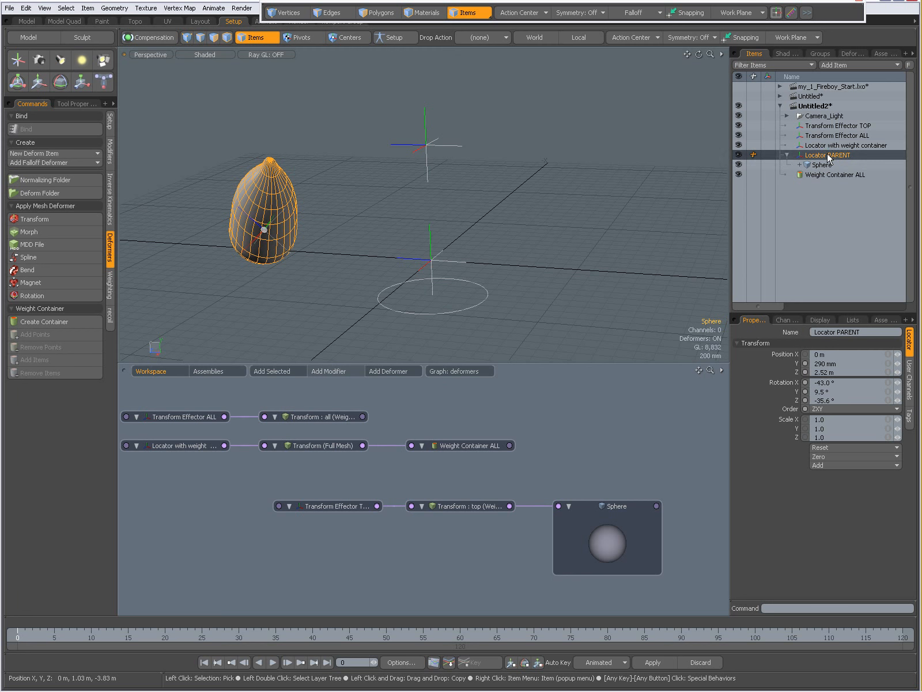
left_click(828, 447)
left_click(822, 479)
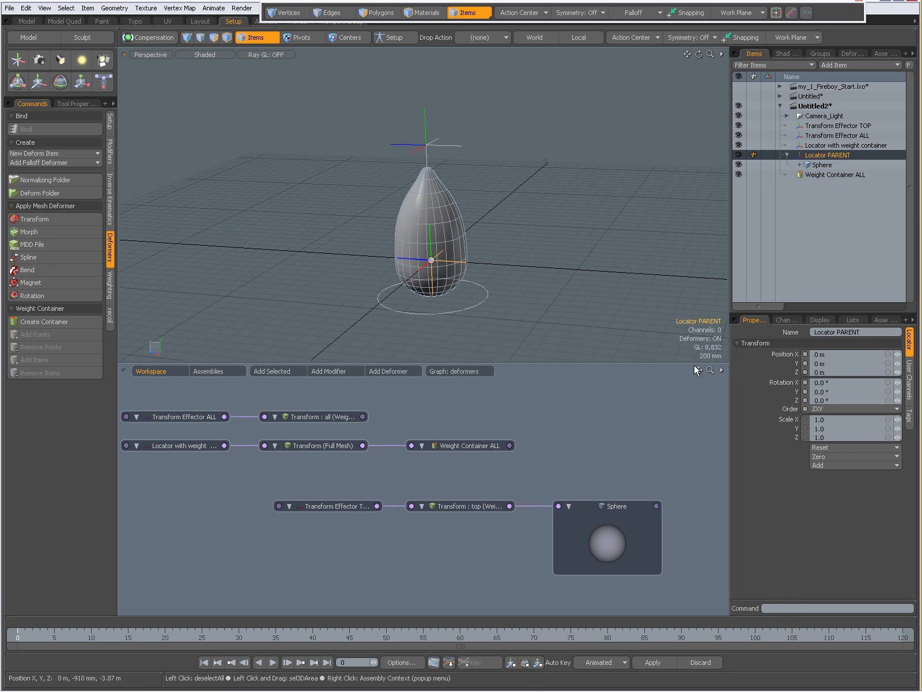
Unparent the Sphere item from Locator PARENT, placing it above Transform Effector TOP in the item list
left_click(552, 235)
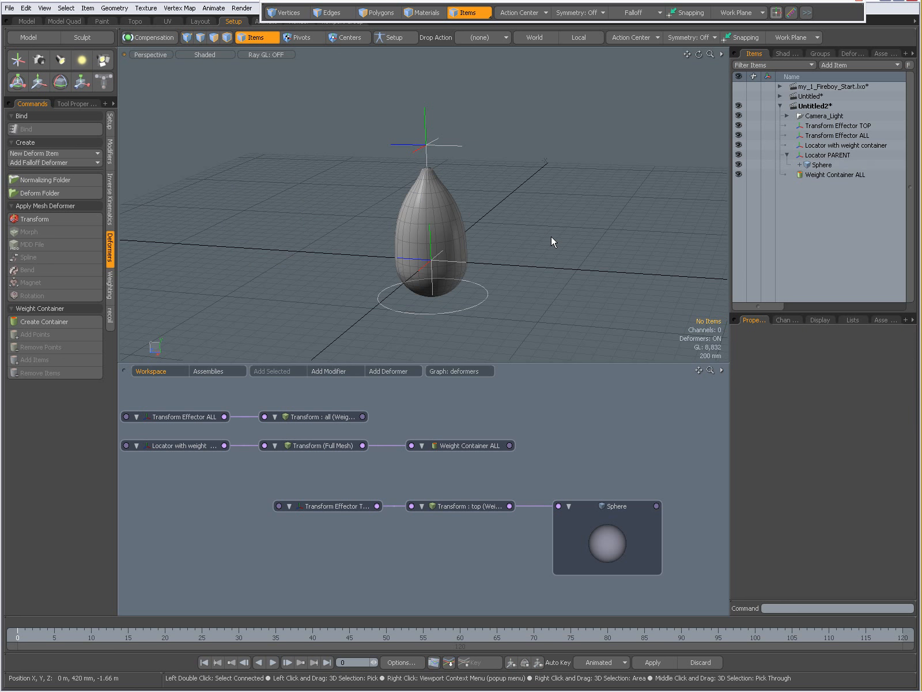
left_click(822, 166)
left_click_drag(822, 167, 819, 128)
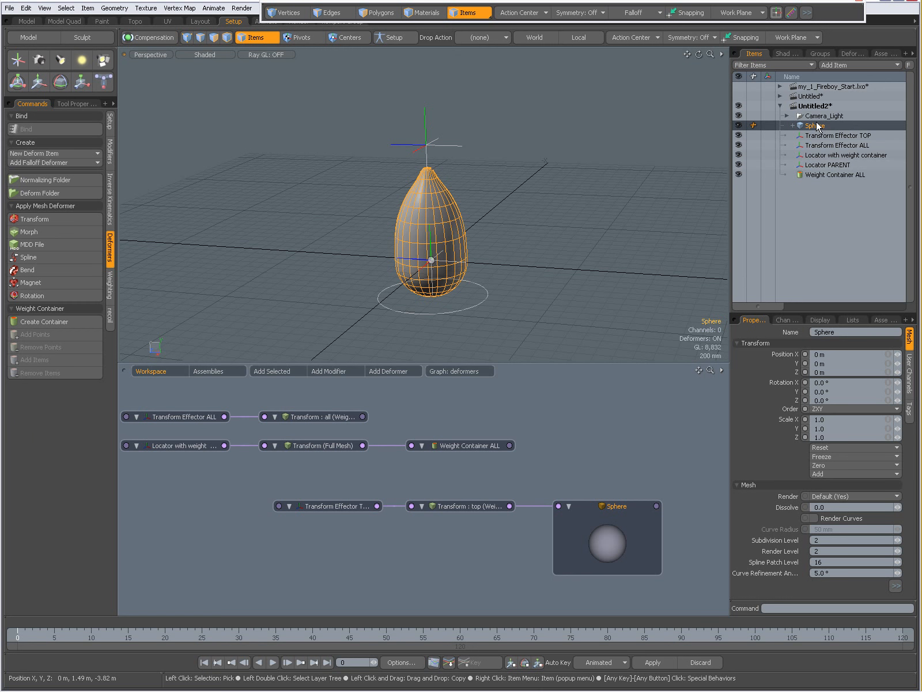
left_click(532, 219)
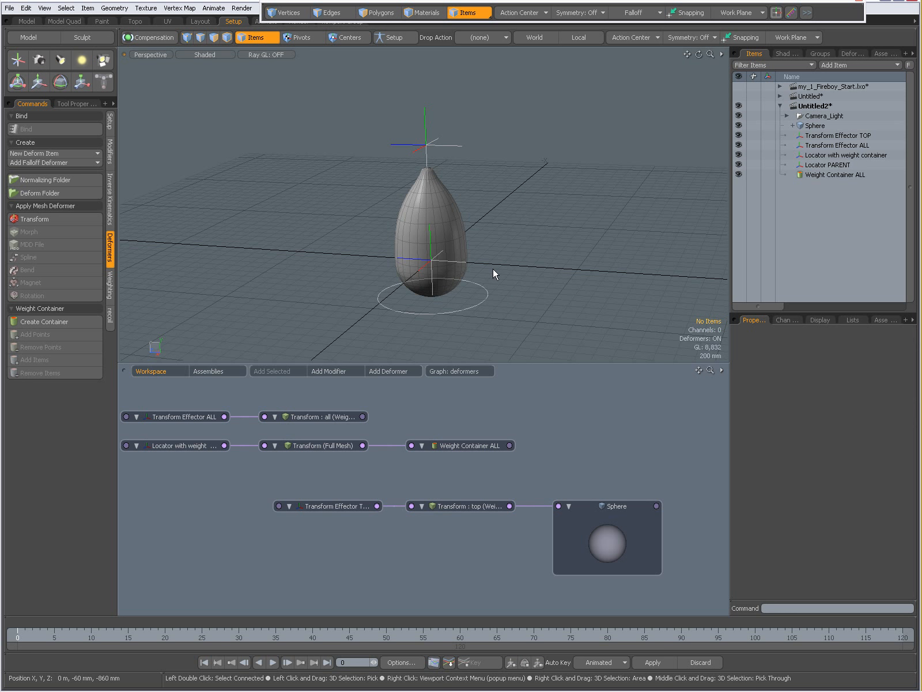
left_click(452, 230)
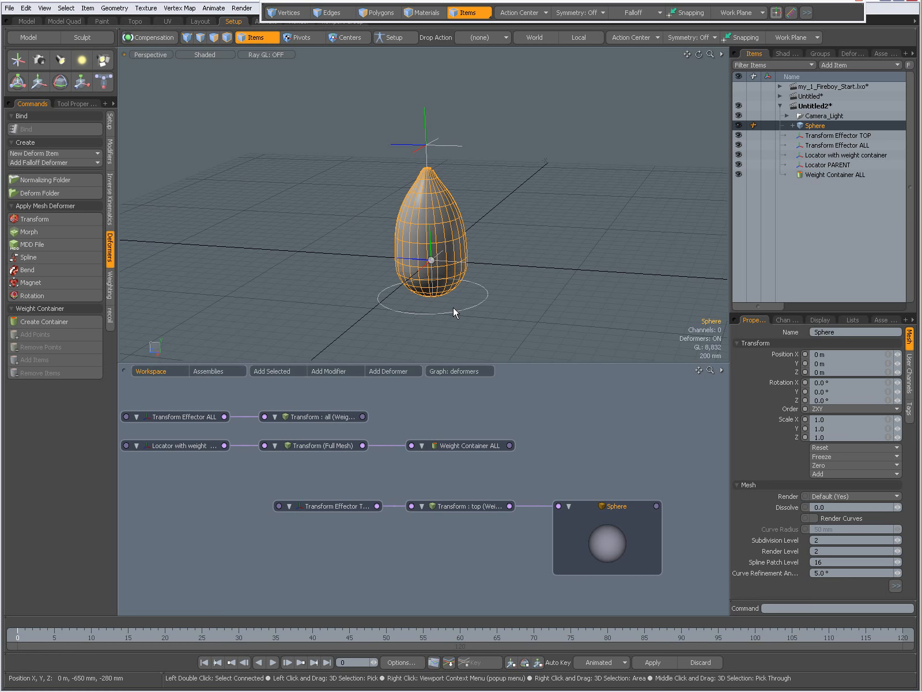
left_click(502, 279)
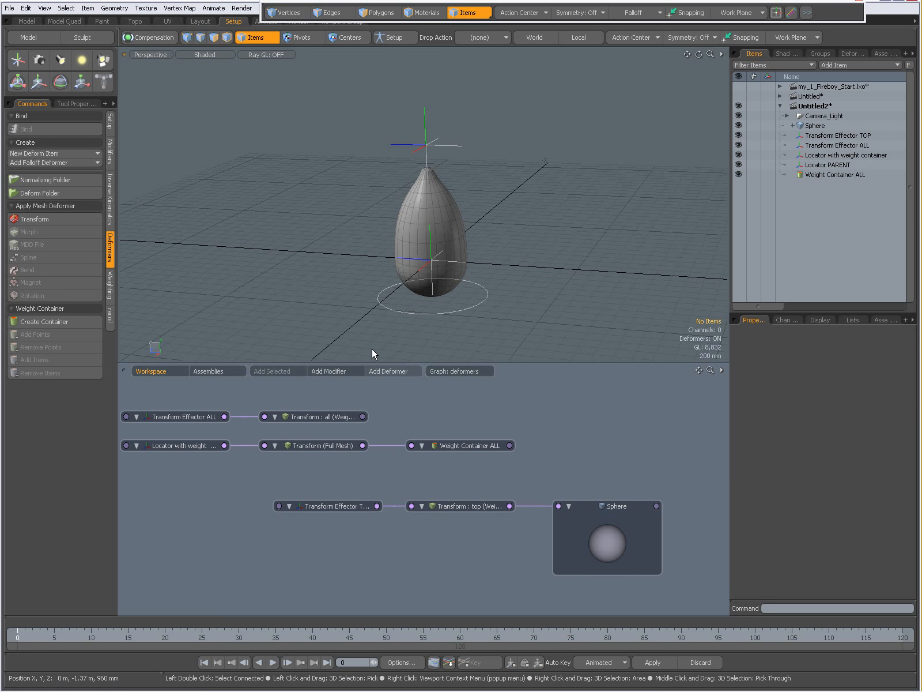
Move the Transform Effector ALL and Transform : all nodes below the TOP chain and link Transform : all to the Sphere
left_click_drag(137, 423, 381, 423)
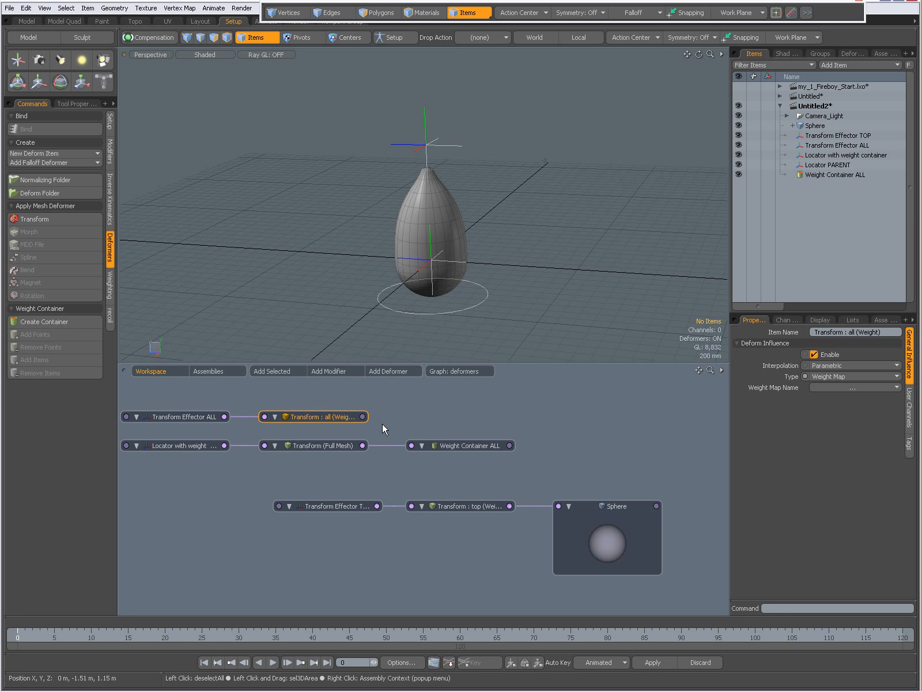
left_click(189, 411)
left_click_drag(127, 403, 557, 507)
left_click(456, 527)
left_click(488, 539)
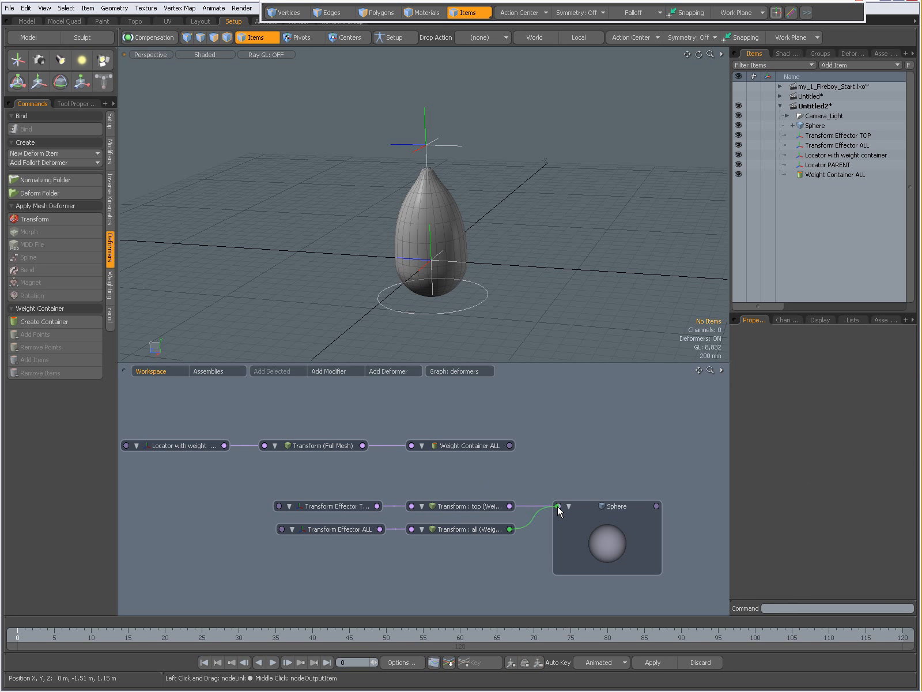
Check the Transform : all deformer settings and display the "all" weight map on the sphere with Vertex Map shading
left_click(457, 526)
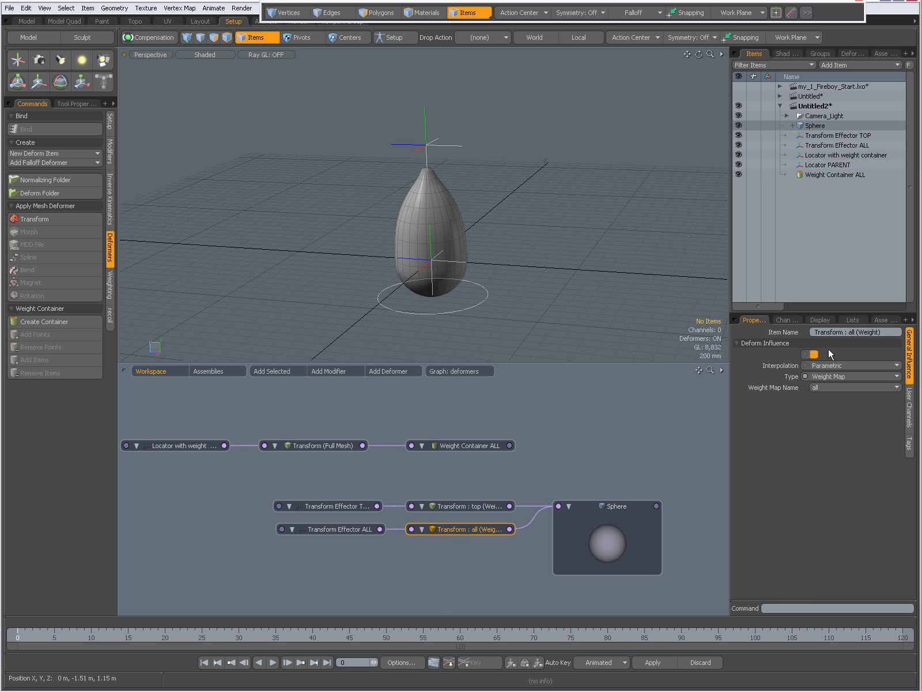
left_click(854, 320)
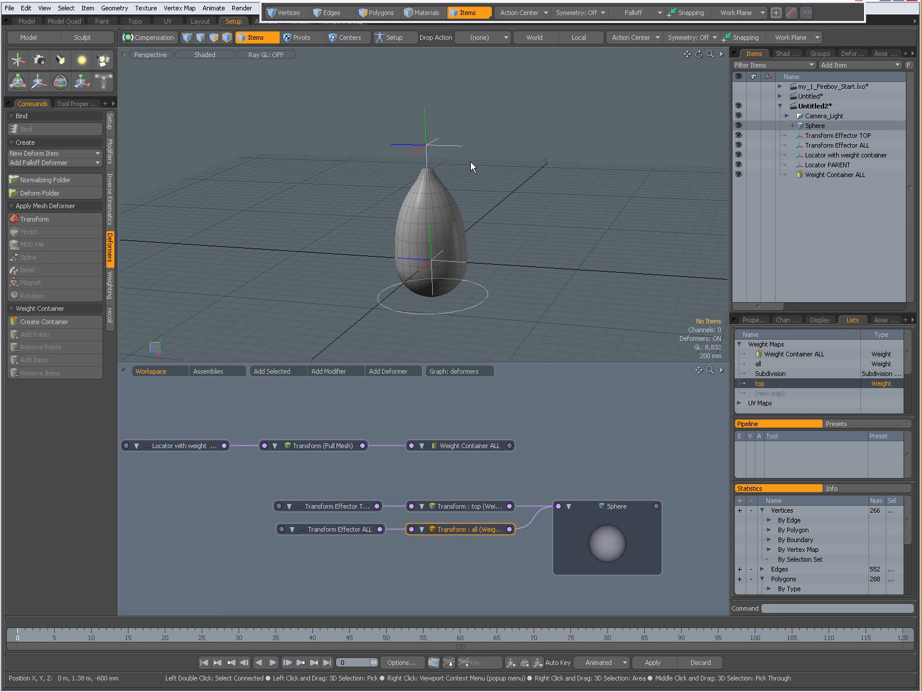
left_click(769, 364)
left_click(204, 55)
left_click(201, 73)
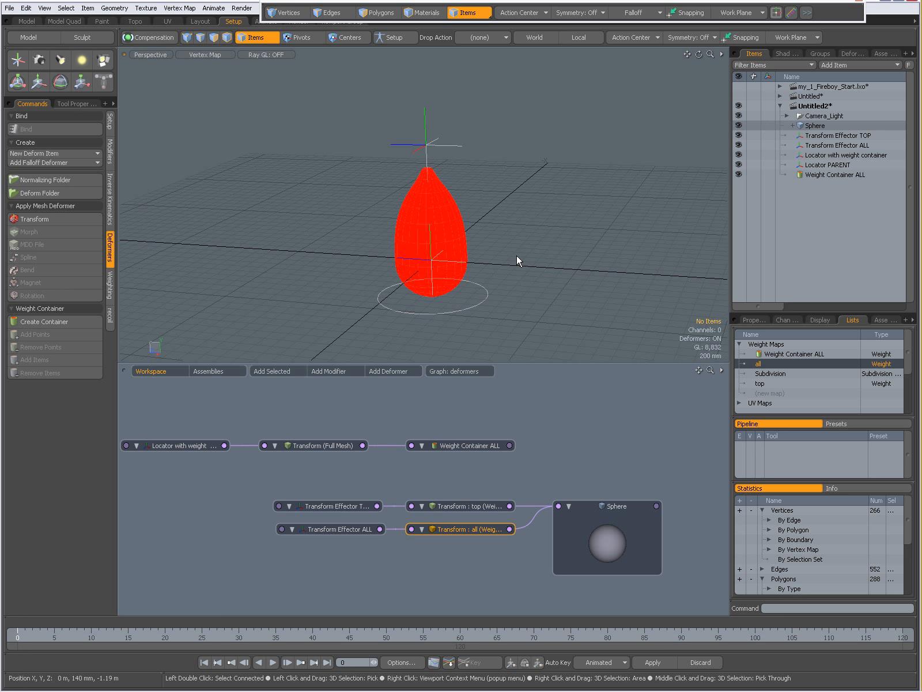
Move Transform Effector ALL with the sphere away from the origin and return the viewport to Shaded display
left_click(342, 469)
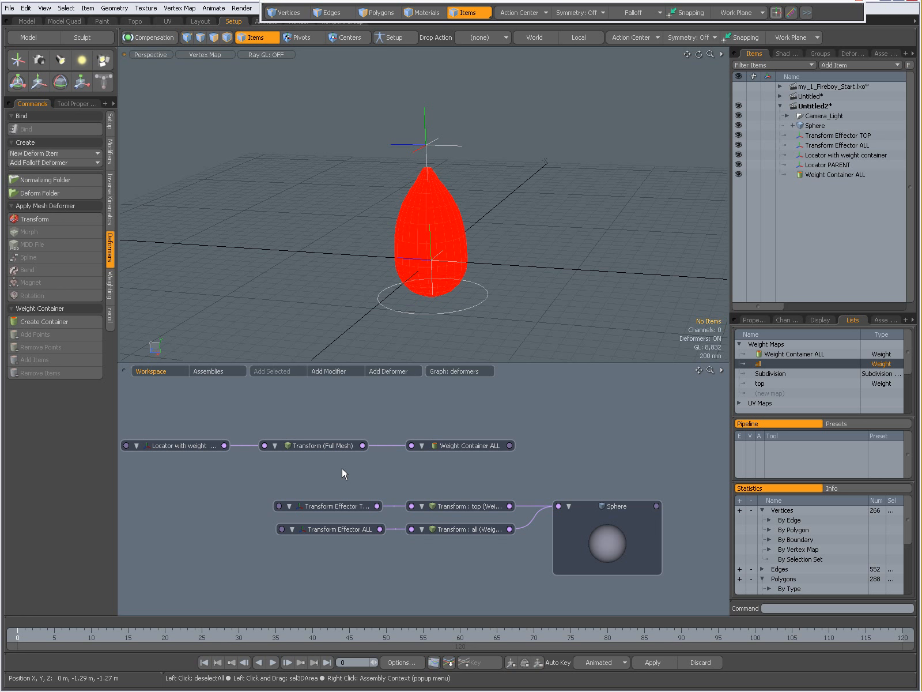
mouse_move(334, 525)
left_mouse_down()
mouse_move(314, 539)
mouse_move(328, 527)
left_mouse_up()
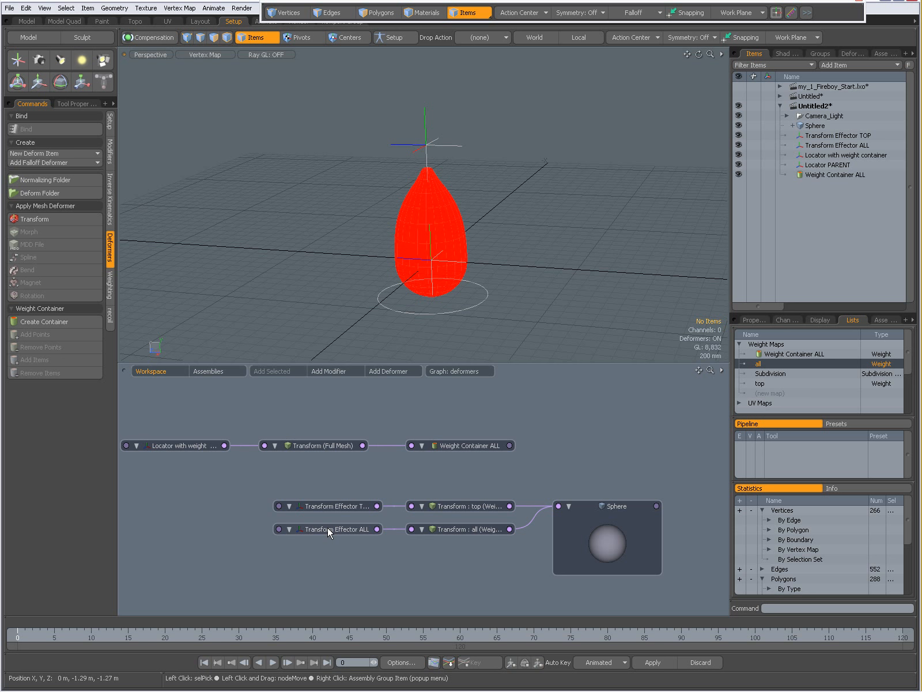
left_click(327, 527)
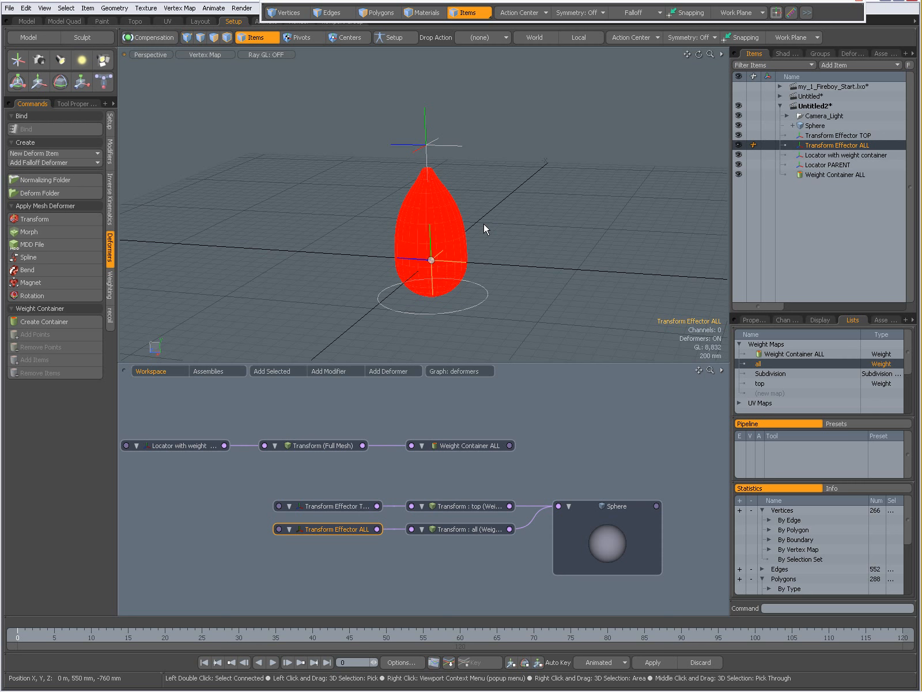
key("w")
left_click_drag(529, 280, 528, 280)
left_click(206, 55)
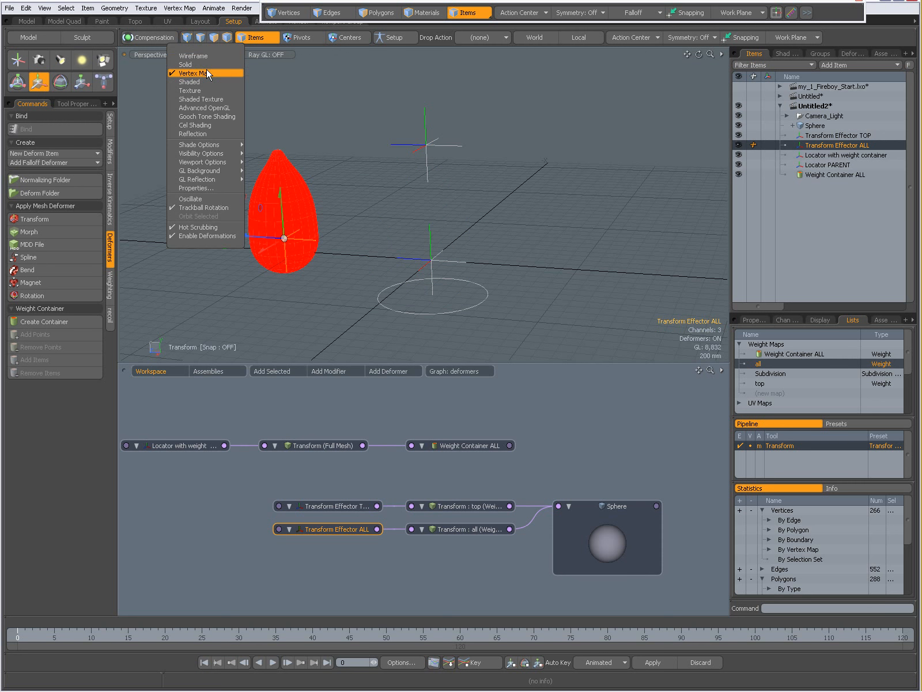
left_click(206, 83)
left_click_drag(410, 189, 427, 235, "alt")
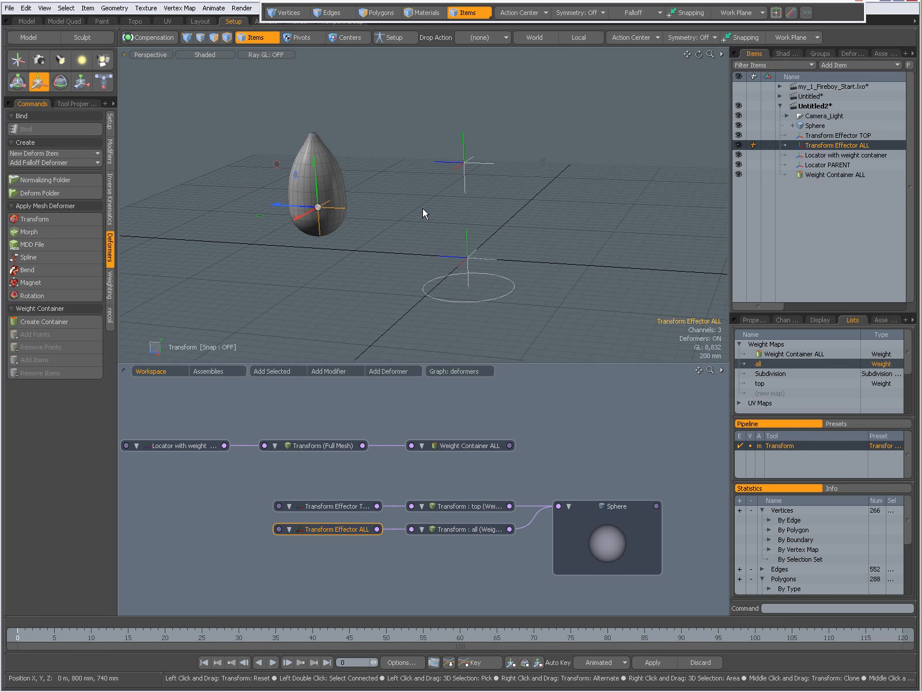
Rotate Transform Effector ALL to tilt the sphere and show the deformer list
key("e")
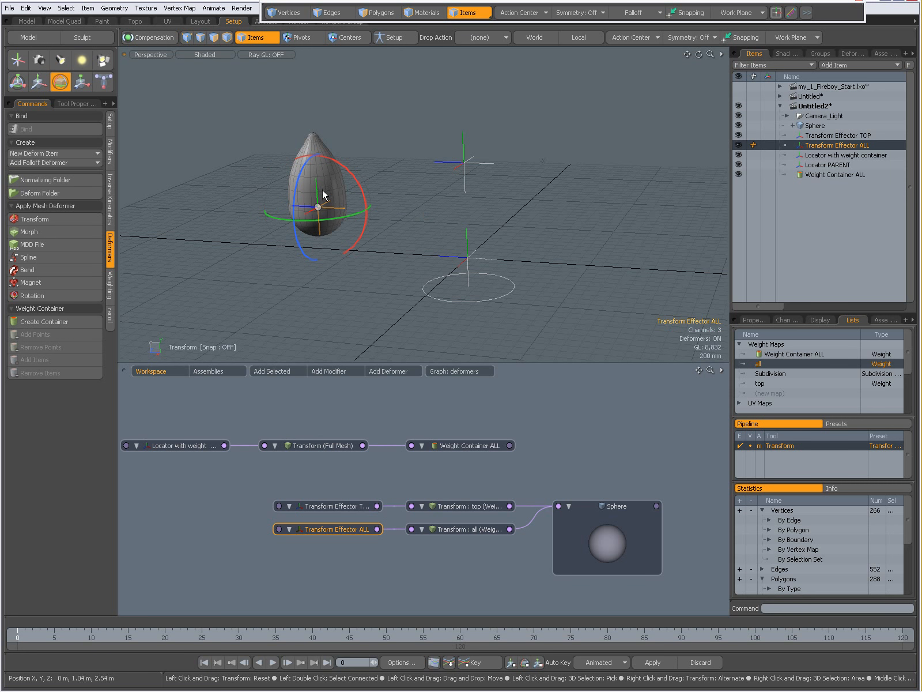
mouse_move(332, 187)
left_mouse_down()
mouse_move(312, 185)
mouse_move(330, 214)
mouse_move(322, 194)
left_mouse_up()
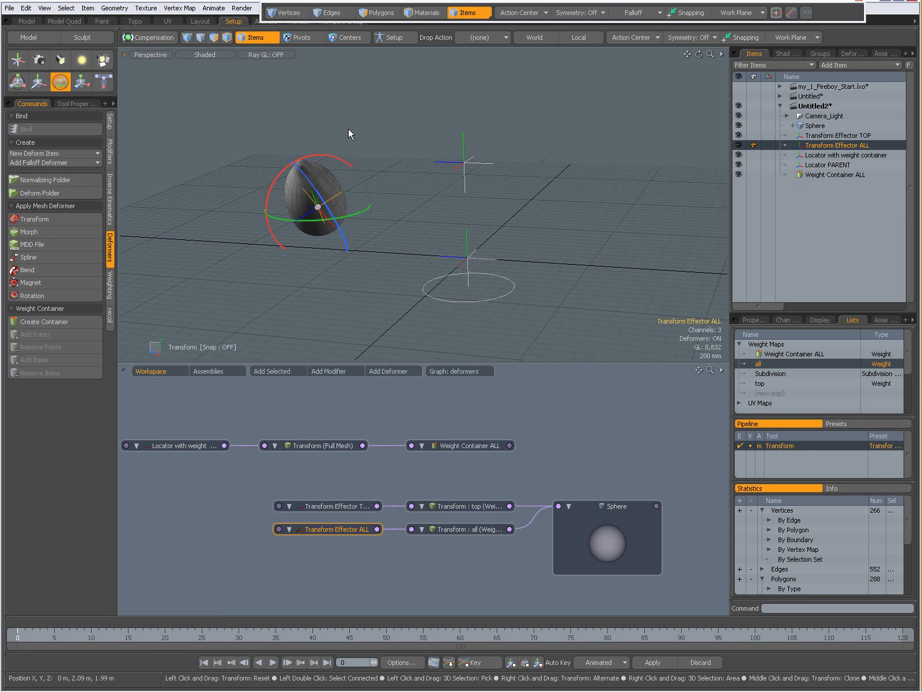
left_click(851, 53)
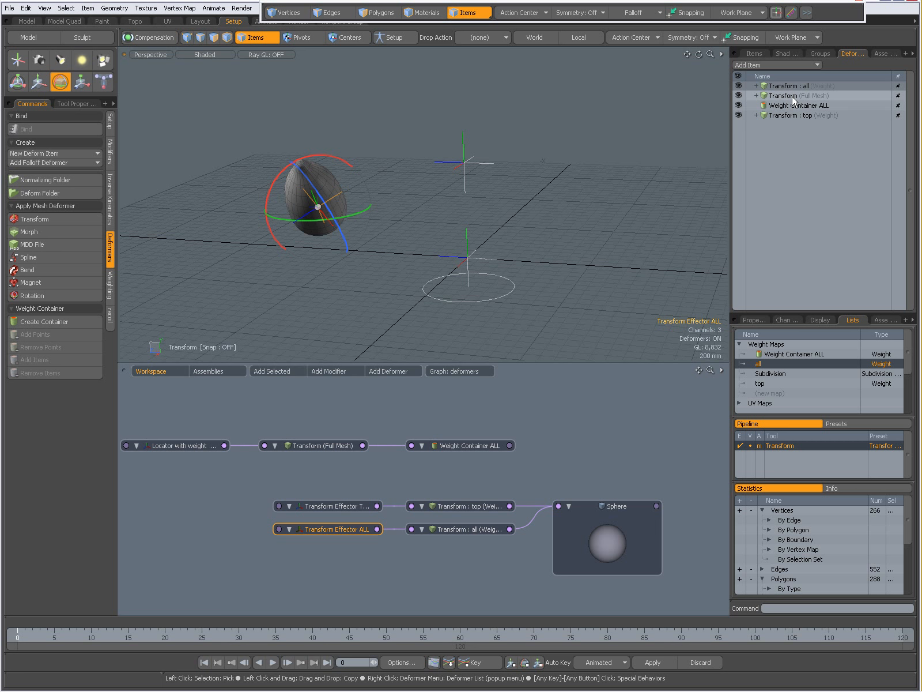
left_click_drag(309, 195, 319, 201)
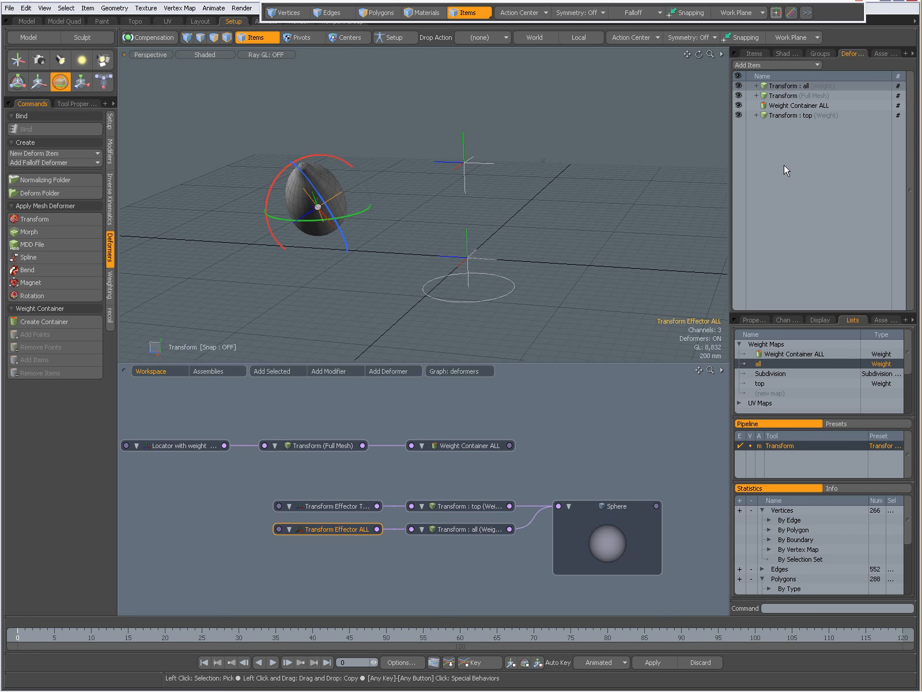
Reorder the deformer list so that Transform : all sits between Weight Container ALL and Transform : top
left_click(790, 115)
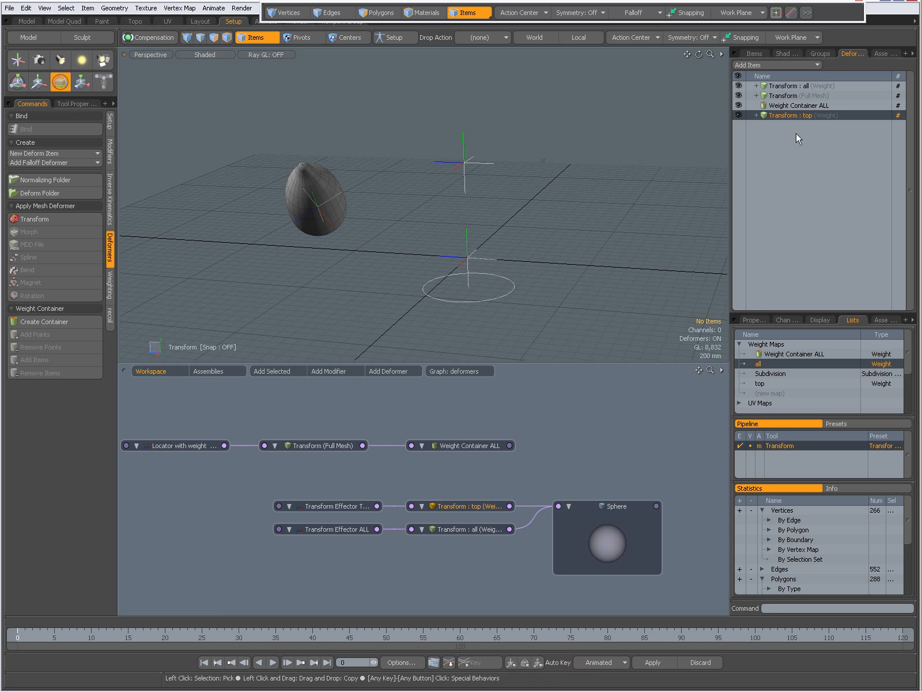
left_click(785, 87)
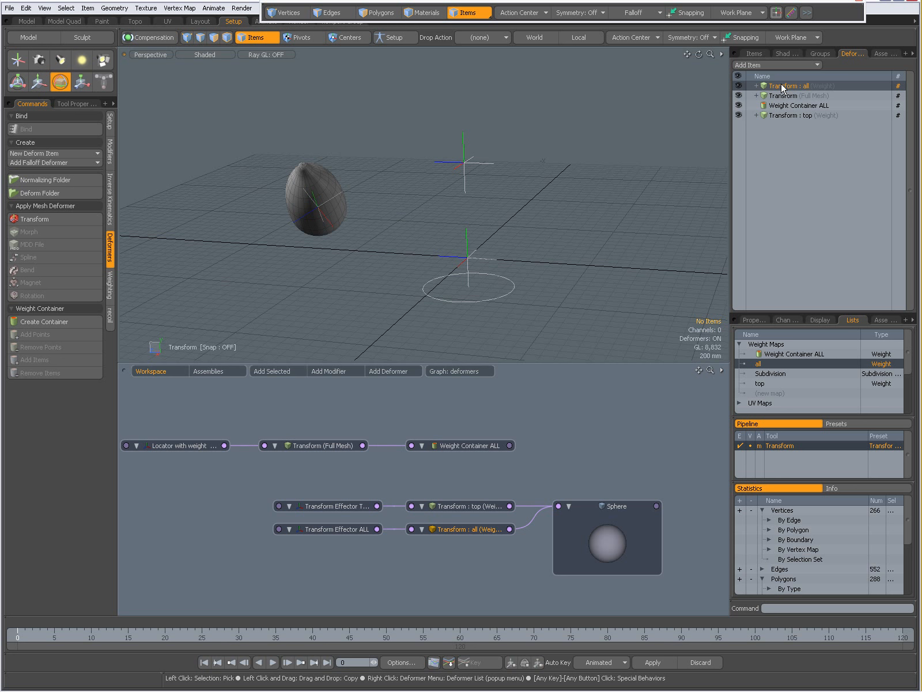
left_click_drag(470, 529, 467, 528)
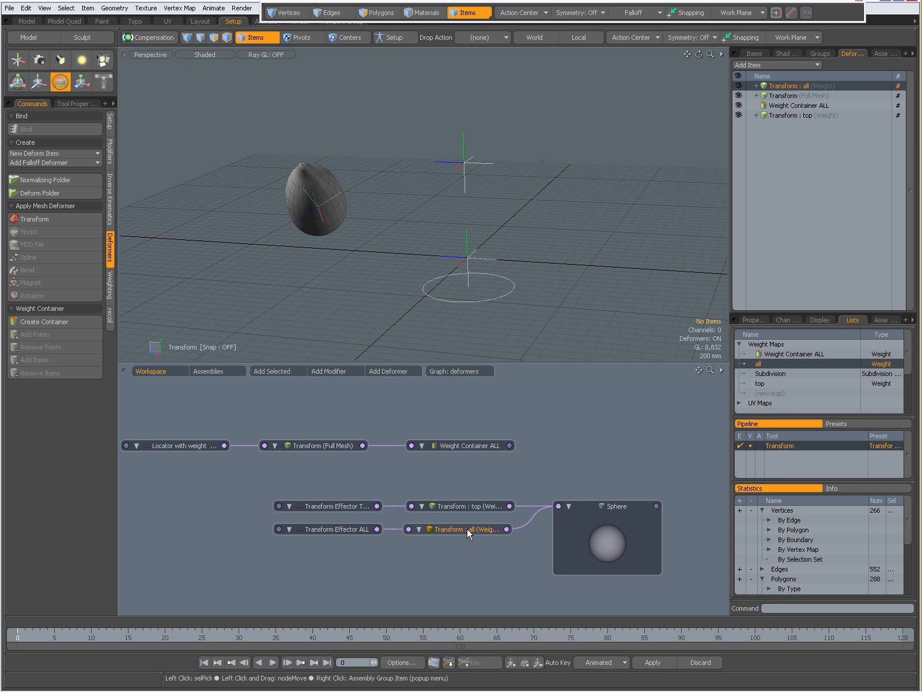
left_click_drag(798, 85, 795, 102)
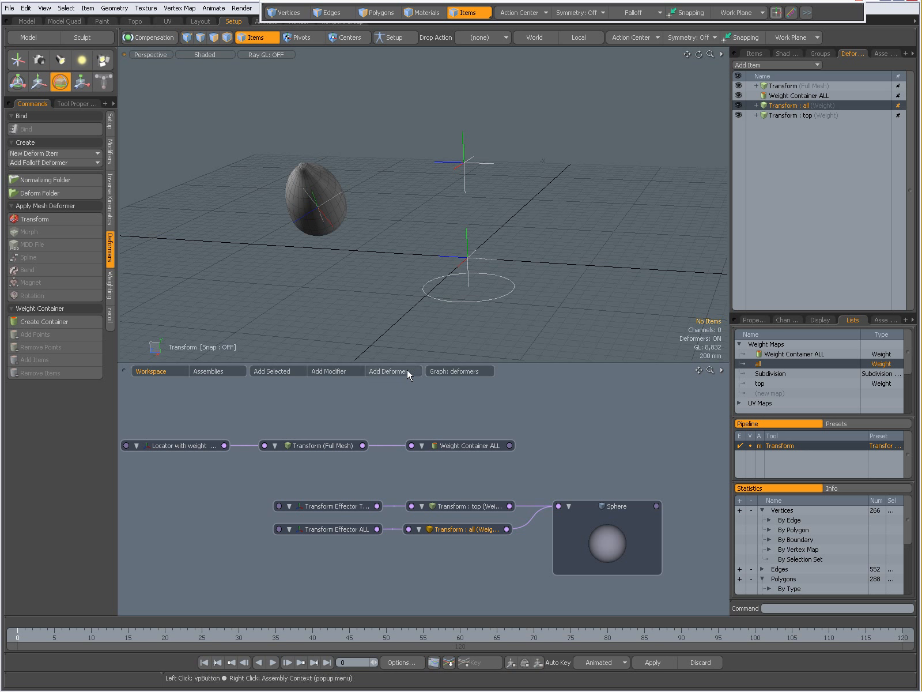
Rotate Transform Effector ALL to test the sphere with the changed deformer order
left_click(326, 529)
left_click_drag(321, 198, 340, 204)
left_click_drag(340, 203, 451, 220, "alt+shift")
left_click_drag(333, 173, 458, 155)
Raise Transform Effector TOP along Y to pull the top of the sphere
key("space")
left_click(540, 140)
key("y")
left_click_drag(527, 166, 526, 136)
left_click_drag(449, 188, 419, 209, "alt")
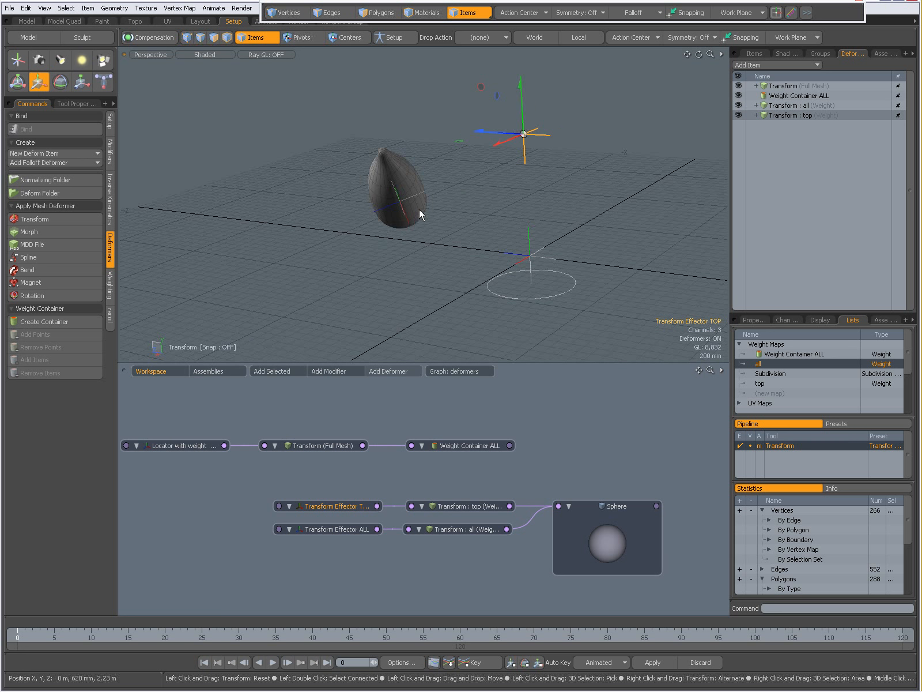
Rotate Transform Effector ALL again so the sphere's tip swings to the opposite side
left_click(329, 526)
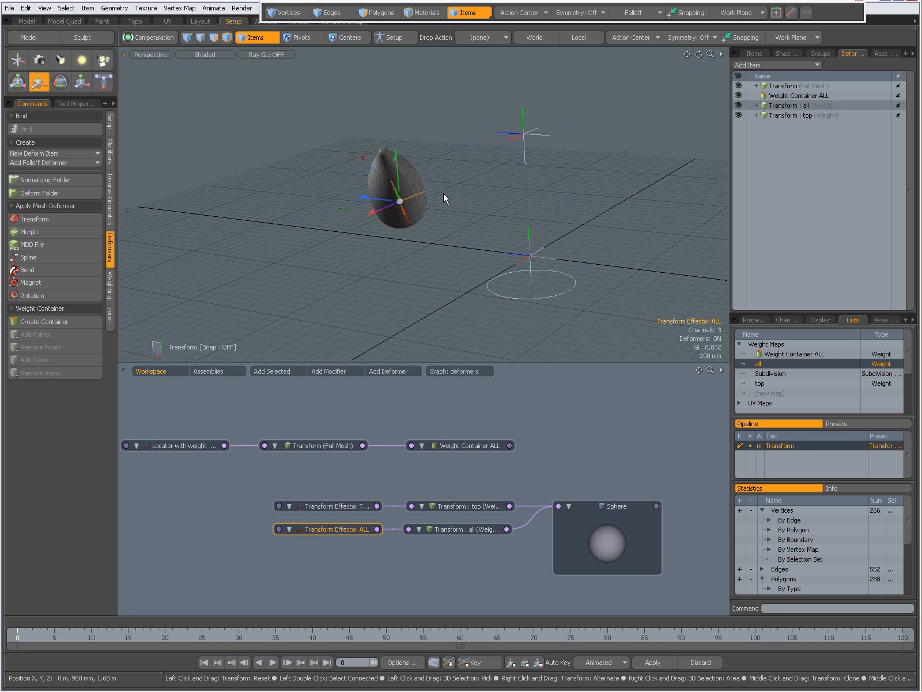
key("e")
mouse_move(427, 164)
left_mouse_down()
mouse_move(450, 190)
mouse_move(424, 167)
left_mouse_up()
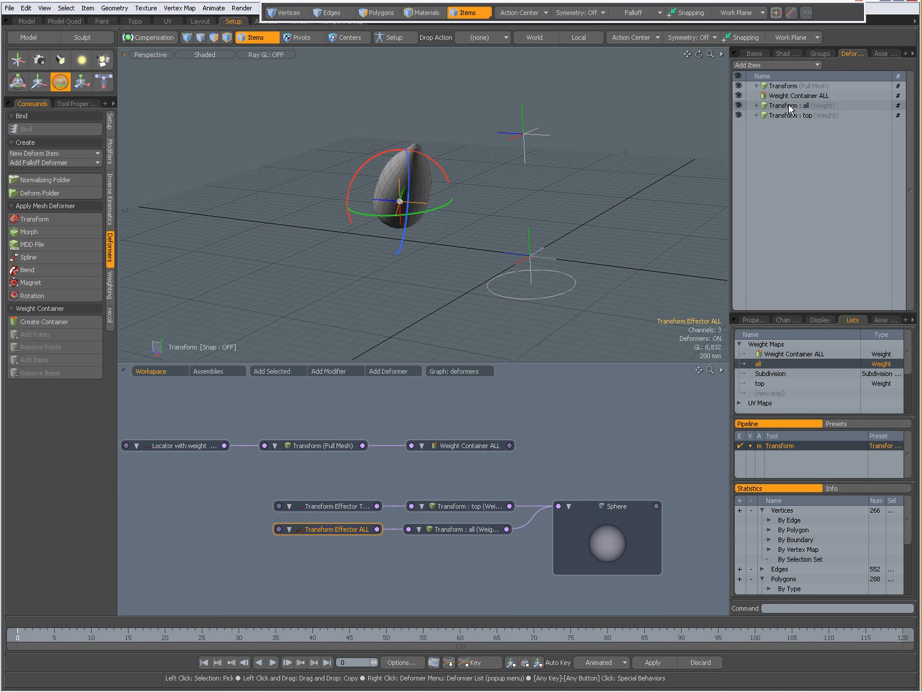
Move Transform : all to the head of the deformer list and place Transform : top above it
left_click_drag(788, 105, 788, 82)
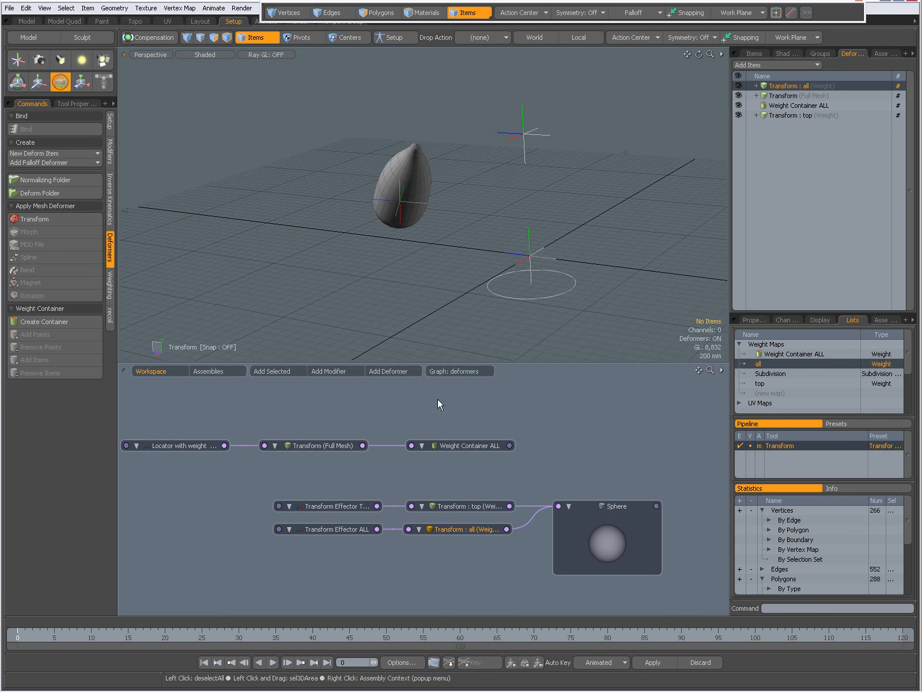
left_click(347, 506)
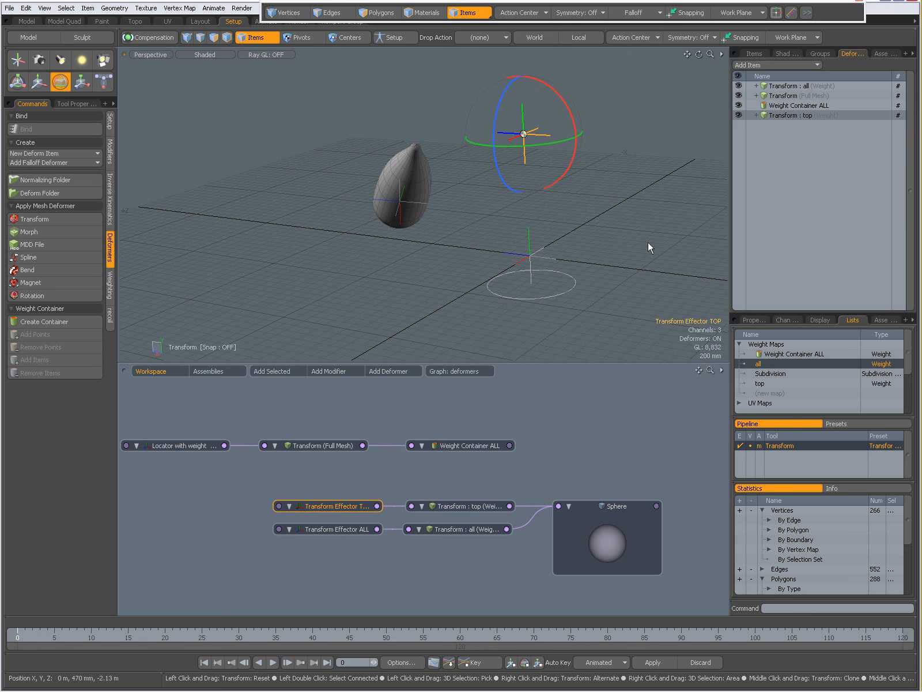
left_click_drag(793, 115, 795, 82)
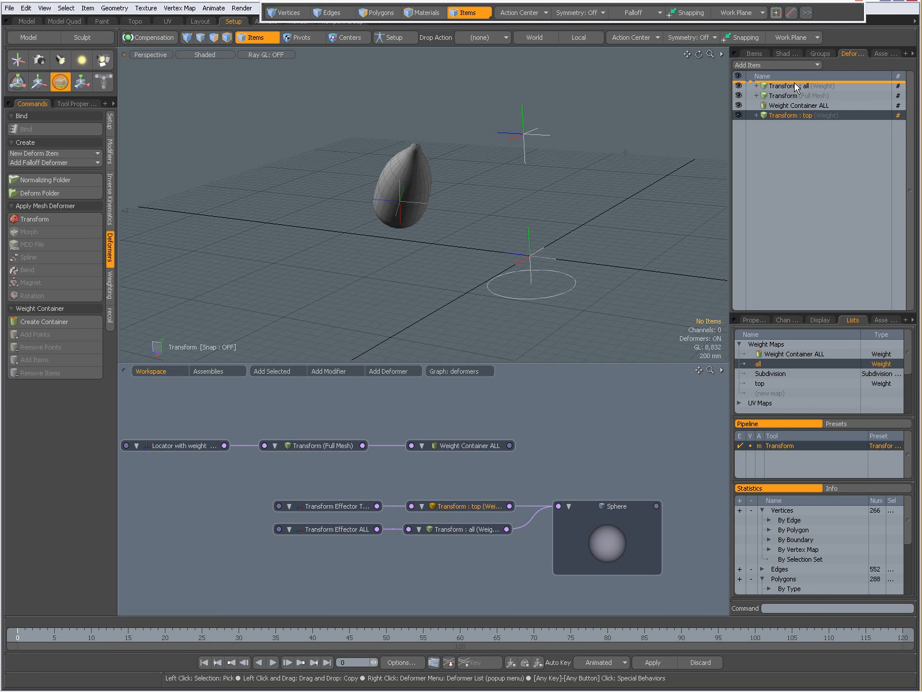
left_click_drag(378, 170, 485, 218, "alt")
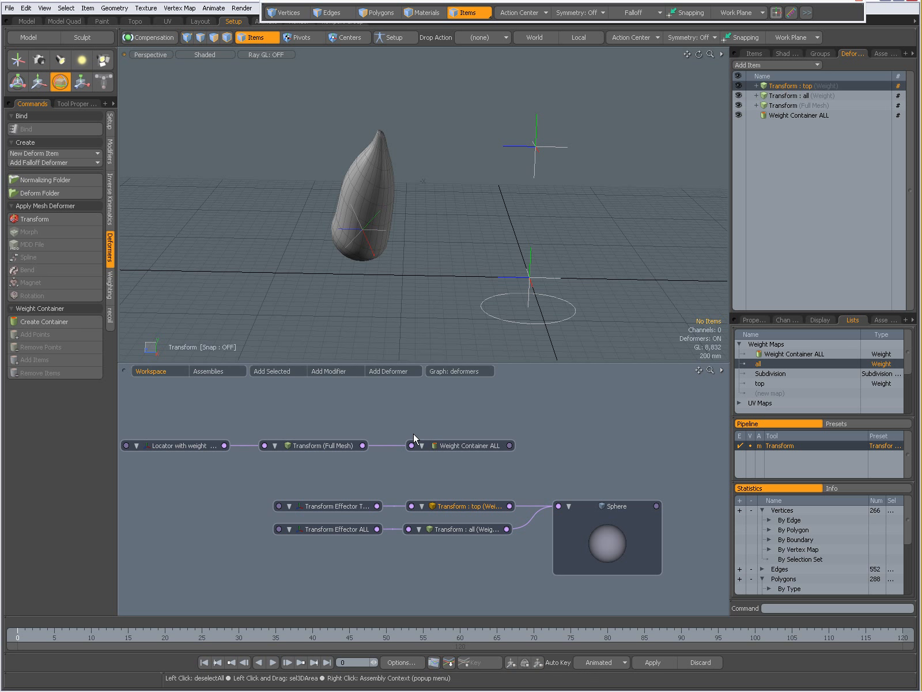
Spread out the schematic by raising the Transform Effector TOP and Transform : top nodes and moving the Transform Effector ALL node farther from its deformer
left_click_drag(345, 504, 345, 491)
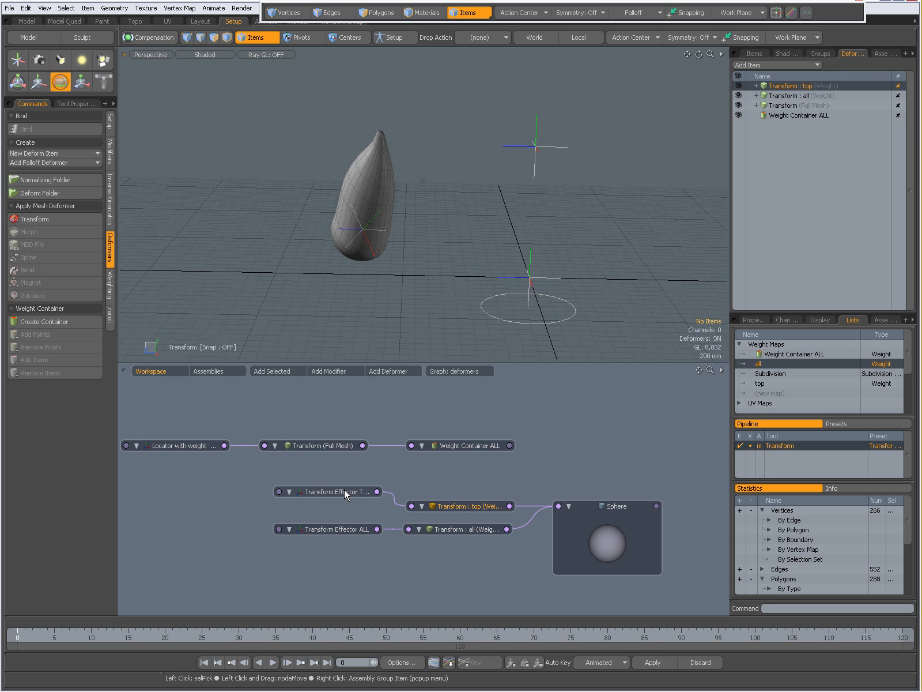
left_click(345, 489)
left_click_drag(460, 501, 454, 479)
left_click(460, 495)
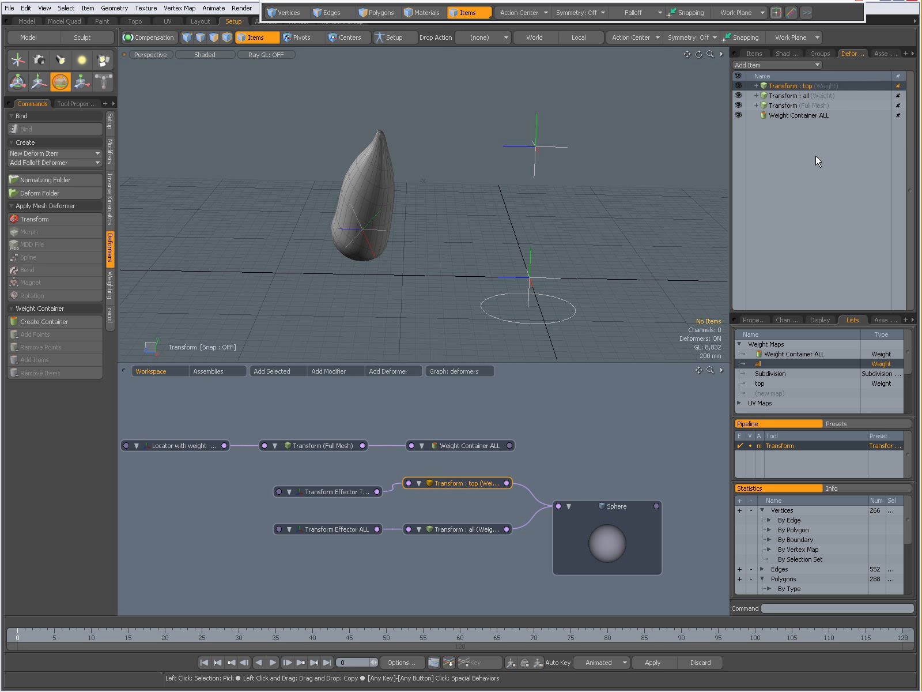
left_click_drag(511, 226, 466, 226, "alt")
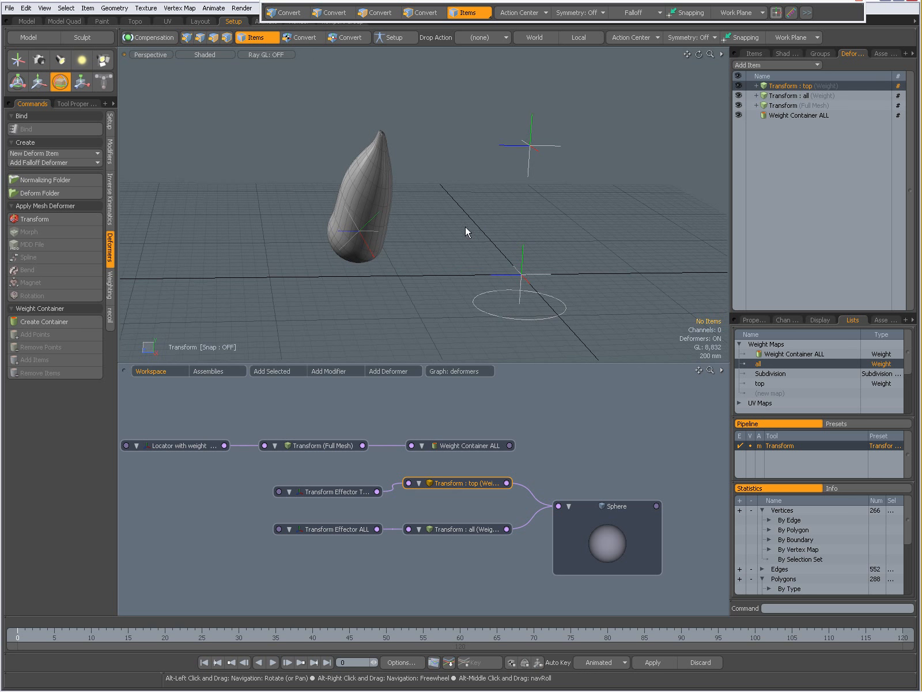
left_click(335, 490)
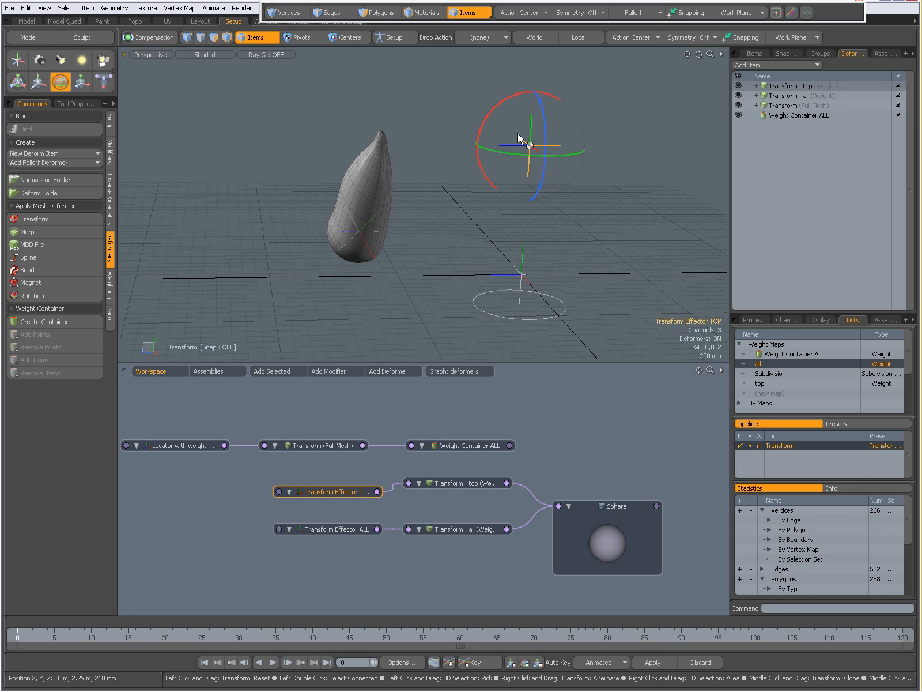
left_click_drag(330, 526, 292, 523)
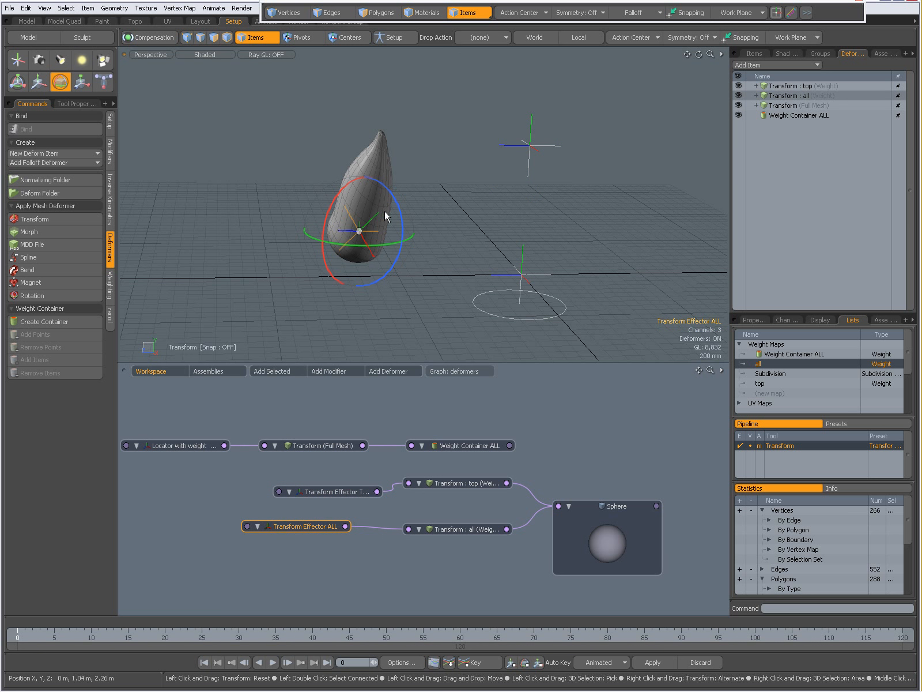
Turn Transform Effector ALL slightly and move Transform : all above Transform : top in the deformer list
mouse_move(398, 209)
left_mouse_down()
mouse_move(403, 203)
mouse_move(377, 241)
mouse_move(353, 234)
mouse_move(384, 206)
left_mouse_up()
left_click_drag(509, 218, 448, 182, "alt")
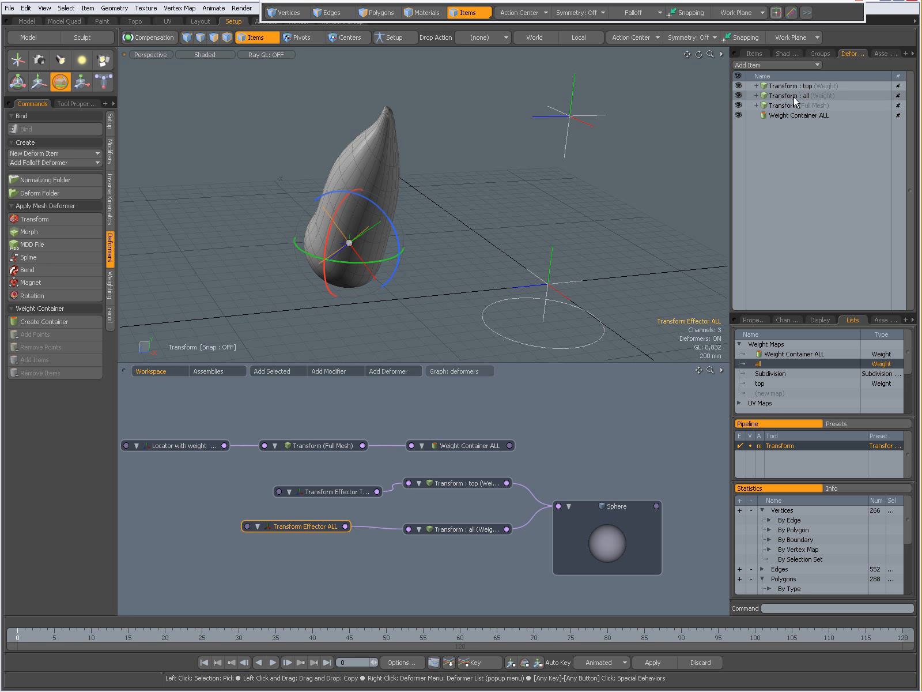
left_click_drag(787, 97, 788, 85)
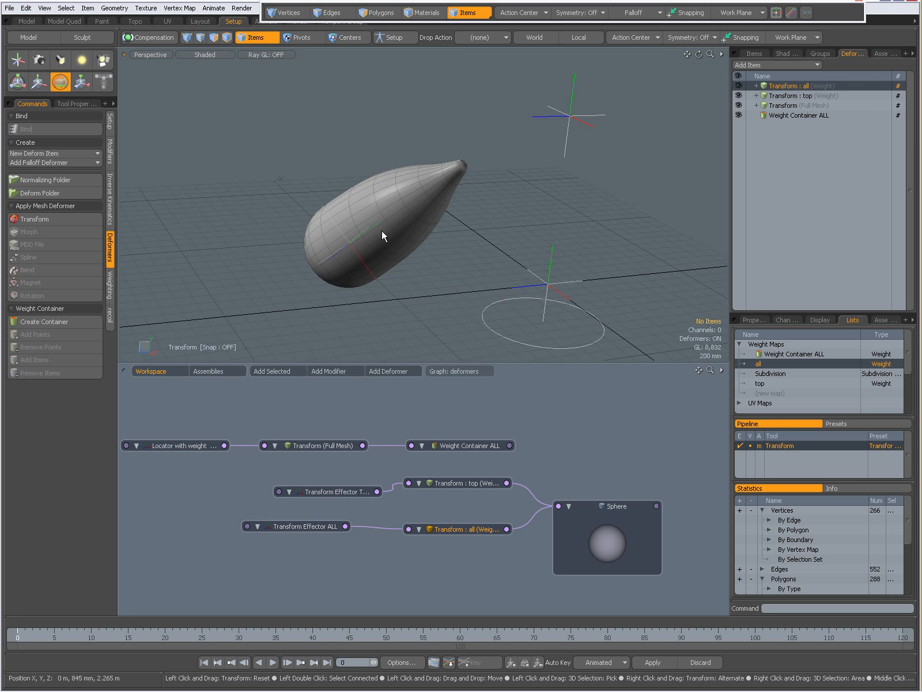
Rotate Transform Effector ALL until the sphere's tip points upward with the new deformer order
left_click_drag(295, 523, 281, 531)
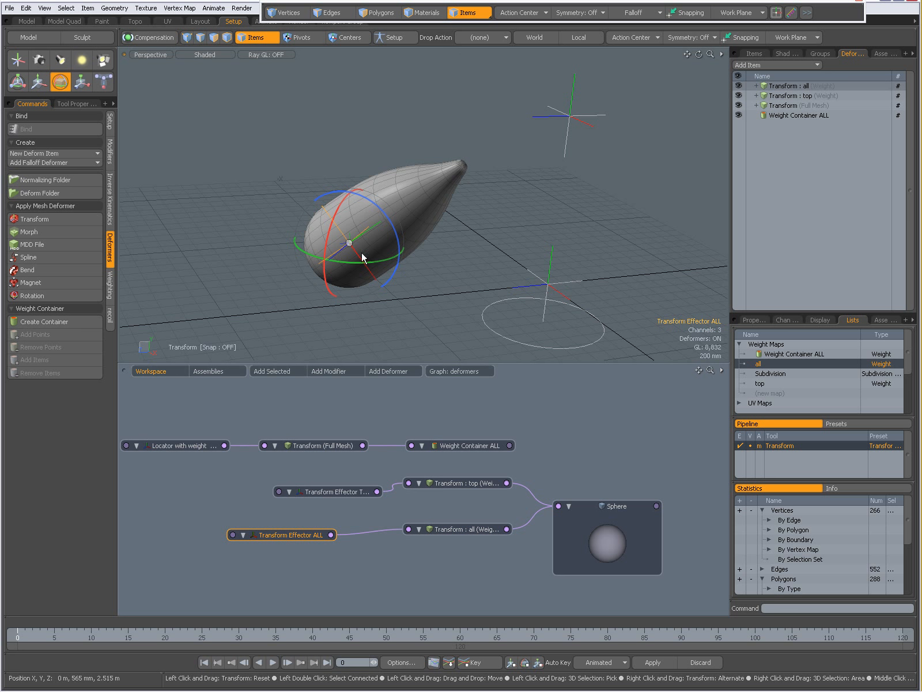
left_click_drag(359, 197, 385, 220)
mouse_move(375, 264)
left_mouse_down()
mouse_move(361, 254)
mouse_move(362, 263)
mouse_move(374, 263)
left_mouse_up()
mouse_move(374, 267)
left_mouse_down()
mouse_move(323, 271)
mouse_move(299, 242)
mouse_move(398, 242)
mouse_move(374, 267)
left_mouse_up()
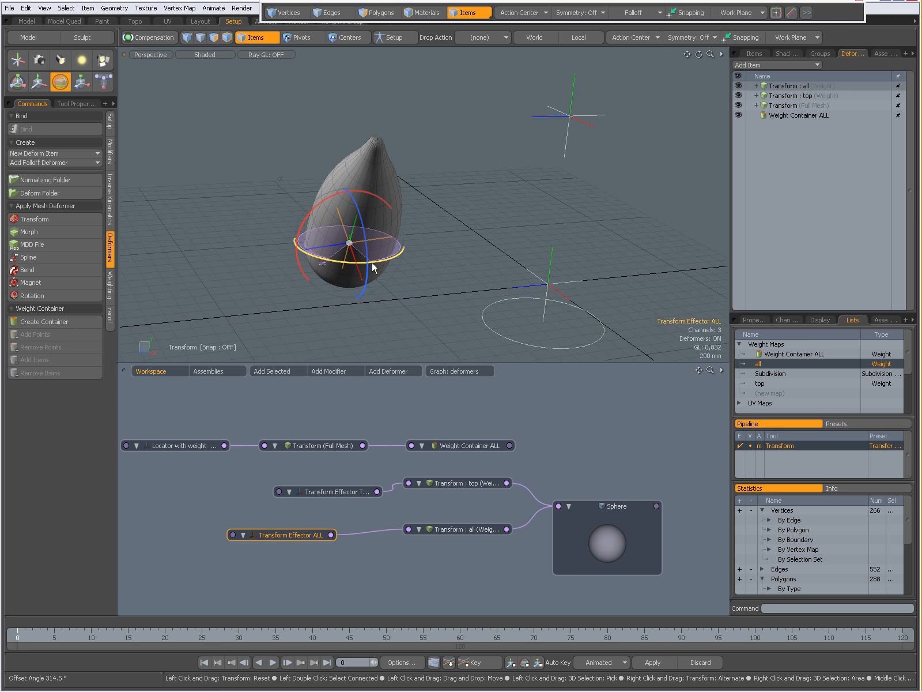
Pick out the chain of locator, Transform (Full Mesh) and Weight Container ALL nodes in the schematic
left_click(298, 472)
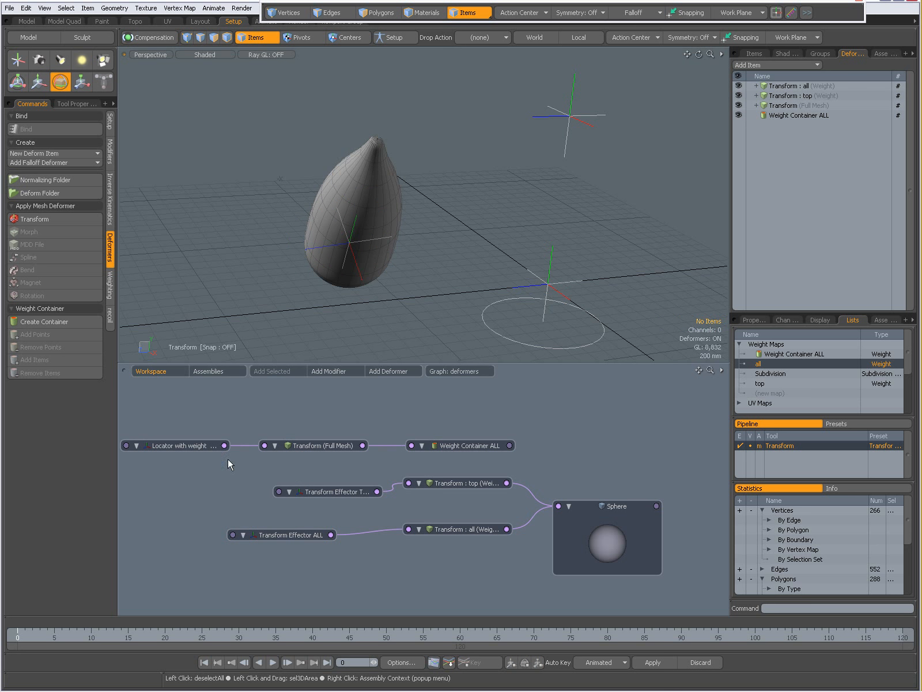
left_click_drag(152, 444, 526, 459)
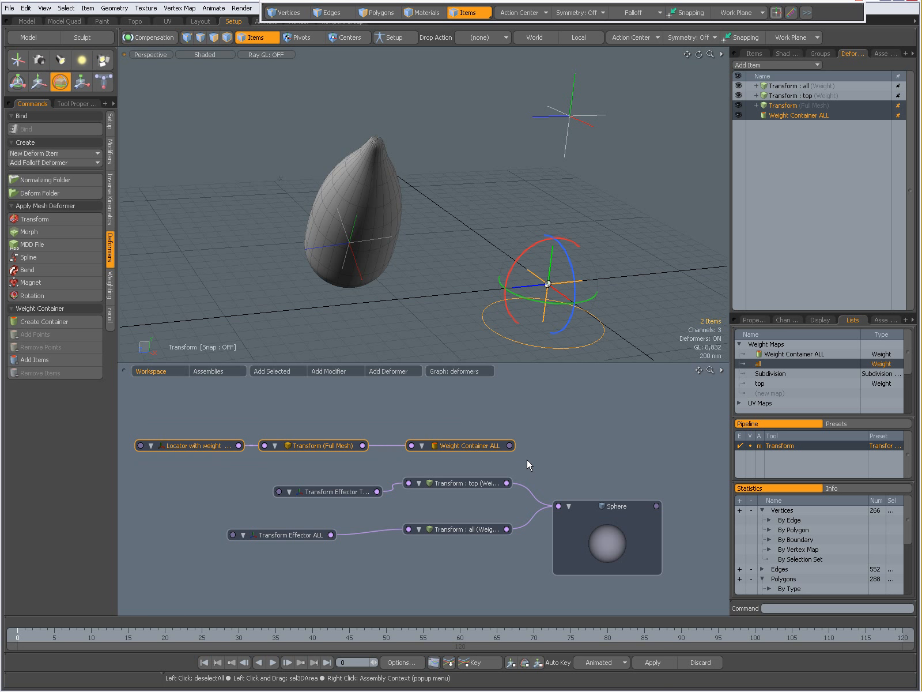
left_click(438, 405)
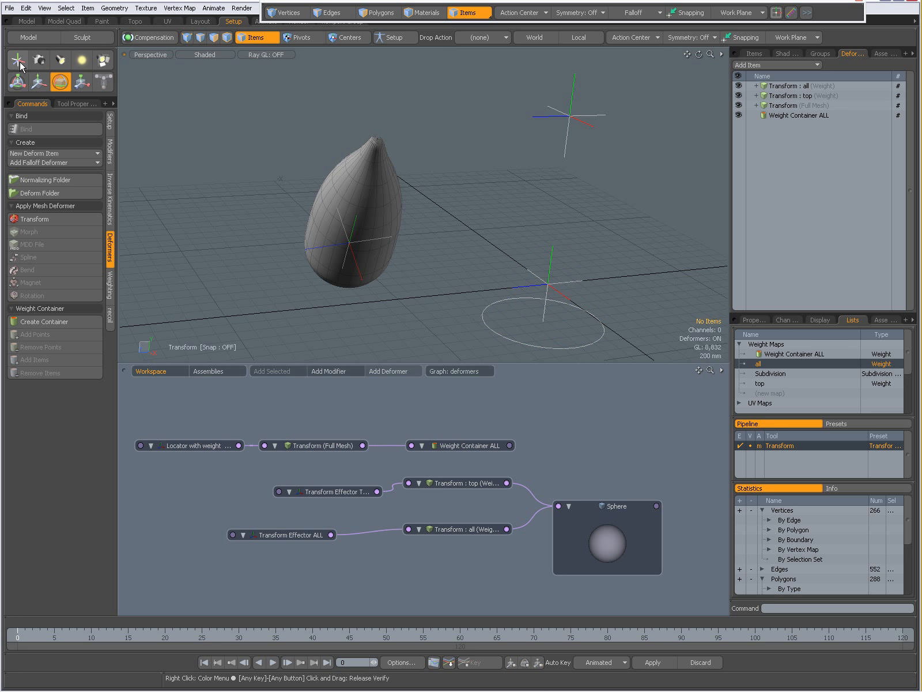
Look through the Influences types for new deform items and inspect the Transform (Full Mesh) entry in the deformer list
left_click_drag(322, 442, 323, 434)
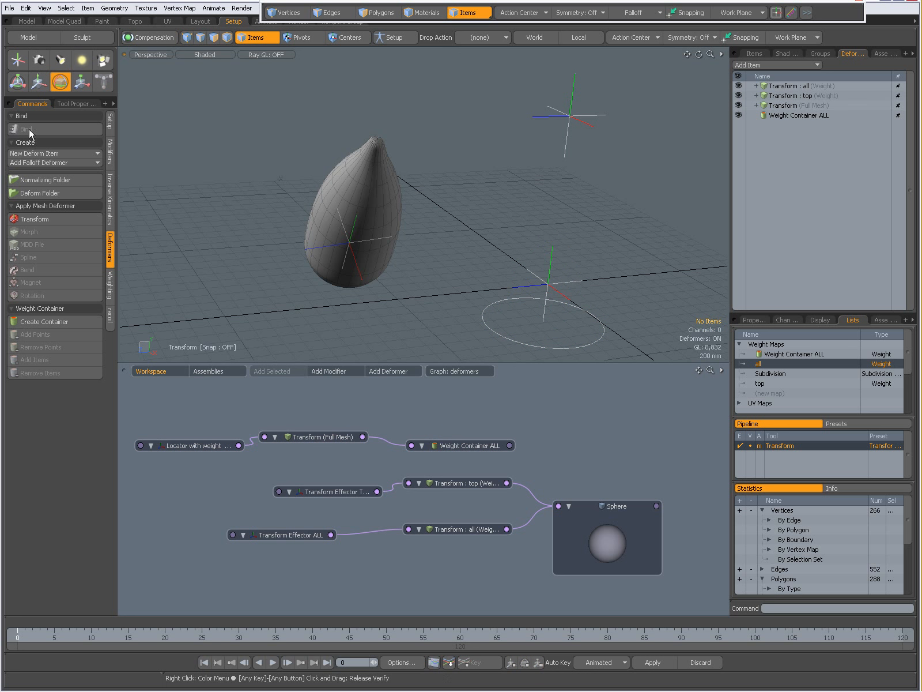
left_click(39, 153)
mouse_move(38, 205)
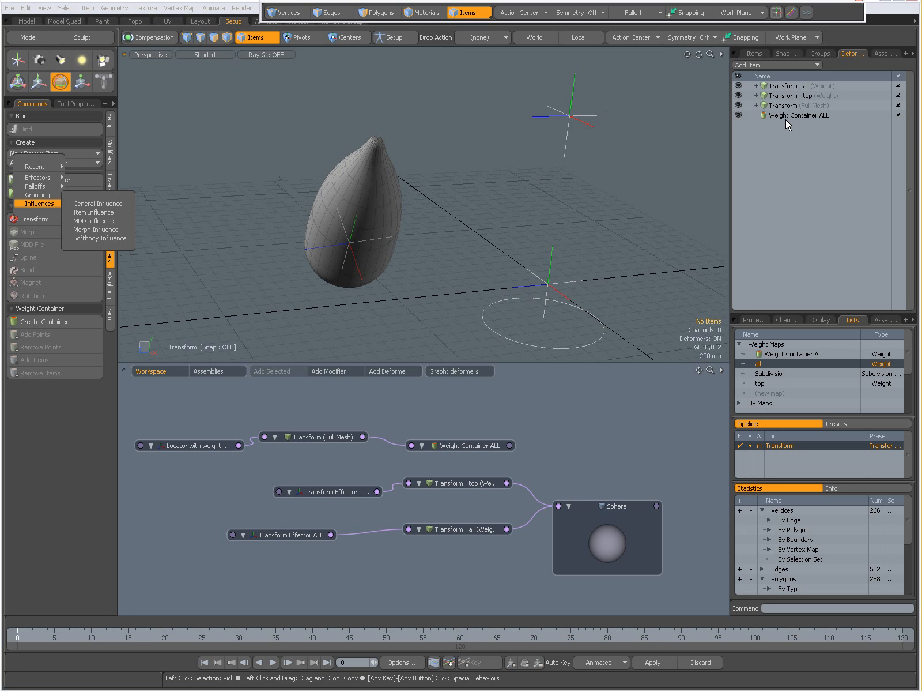
left_click(319, 438)
left_click_drag(318, 440, 328, 440)
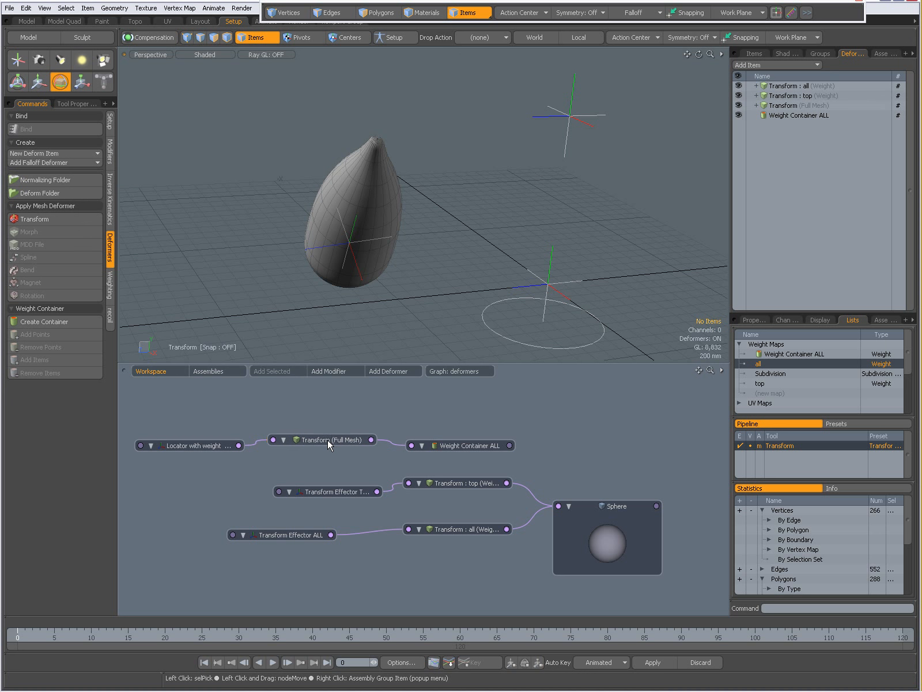
left_click(328, 439)
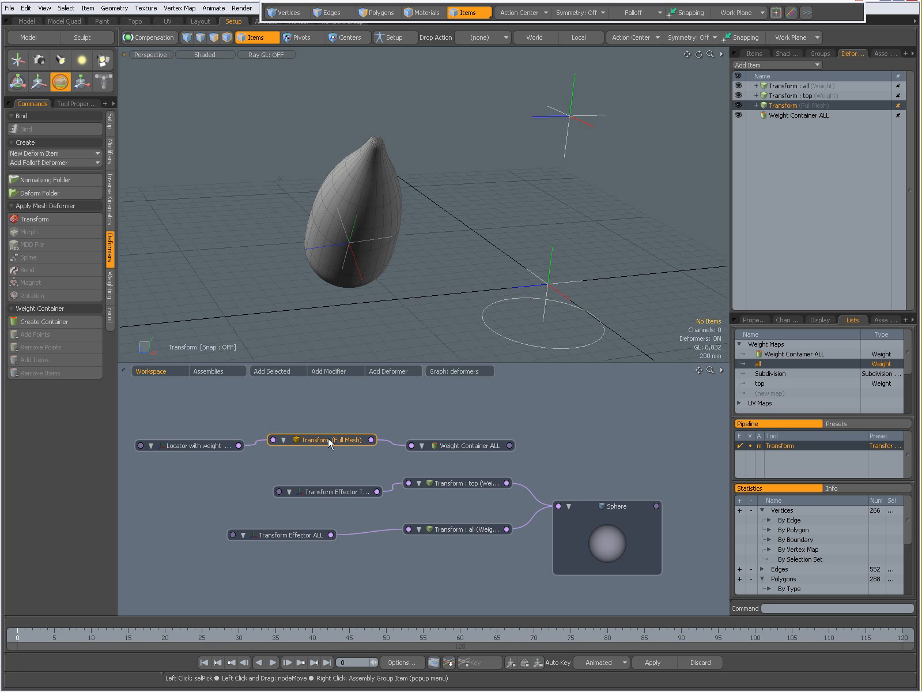
double_click(784, 108)
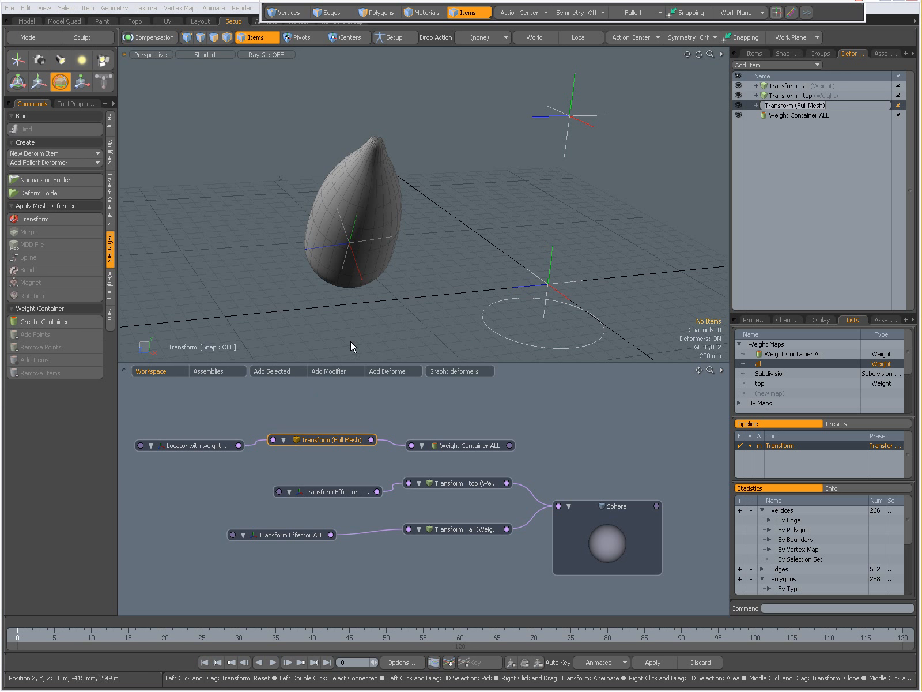
left_click_drag(335, 437, 336, 443)
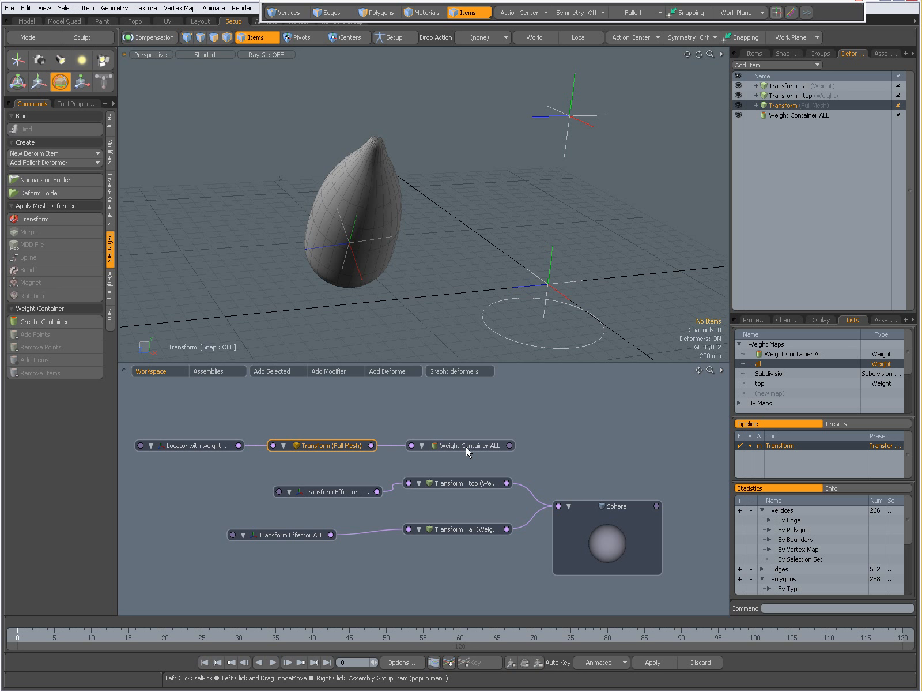
Select Weight Container ALL and inspect the sphere's weights with Vertex Map viewport shading
left_click_drag(465, 446, 465, 443)
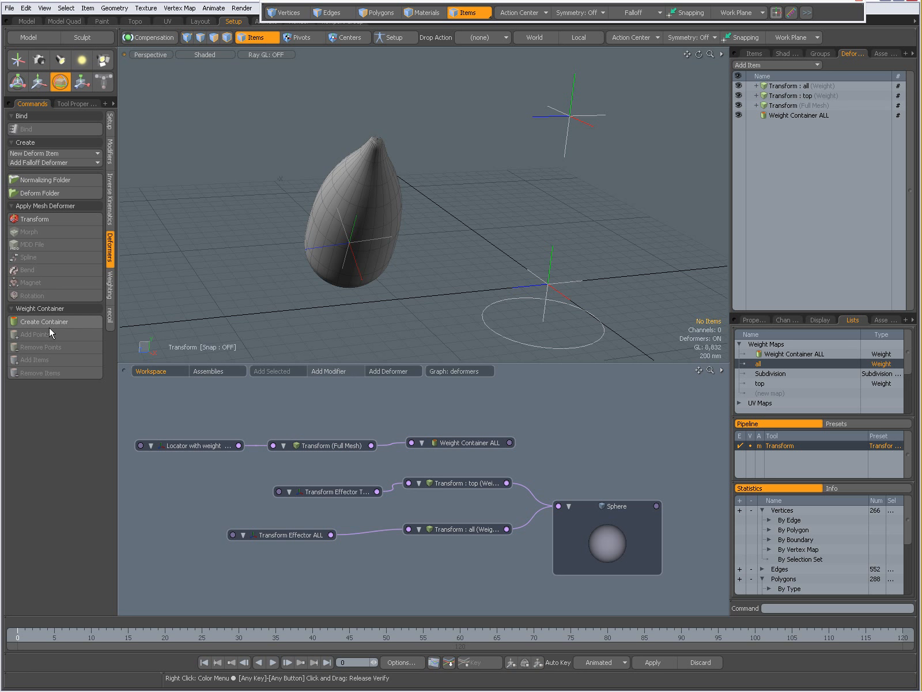
left_click(754, 53)
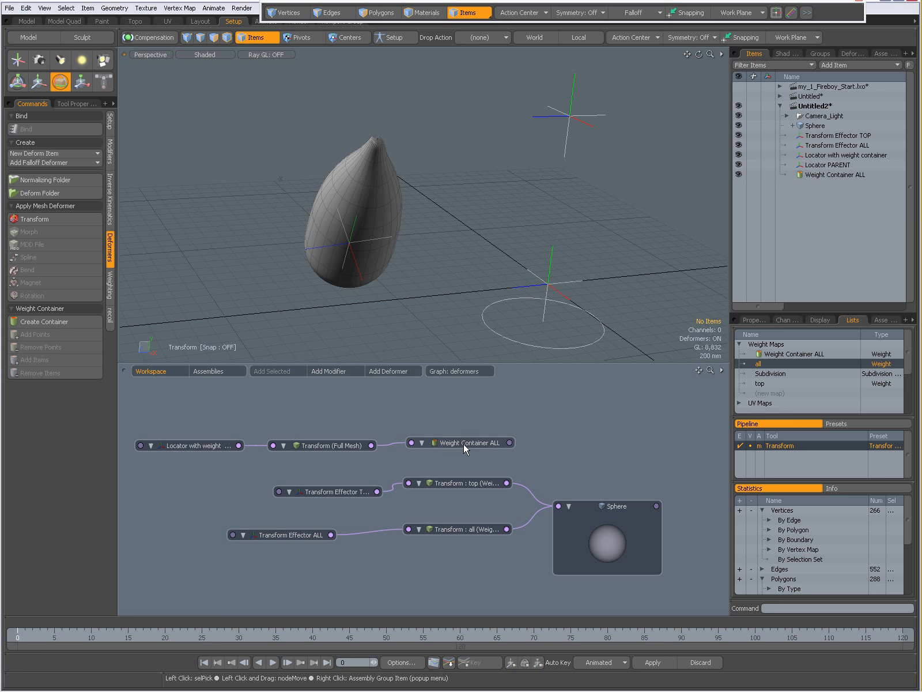
left_click_drag(460, 441, 460, 446)
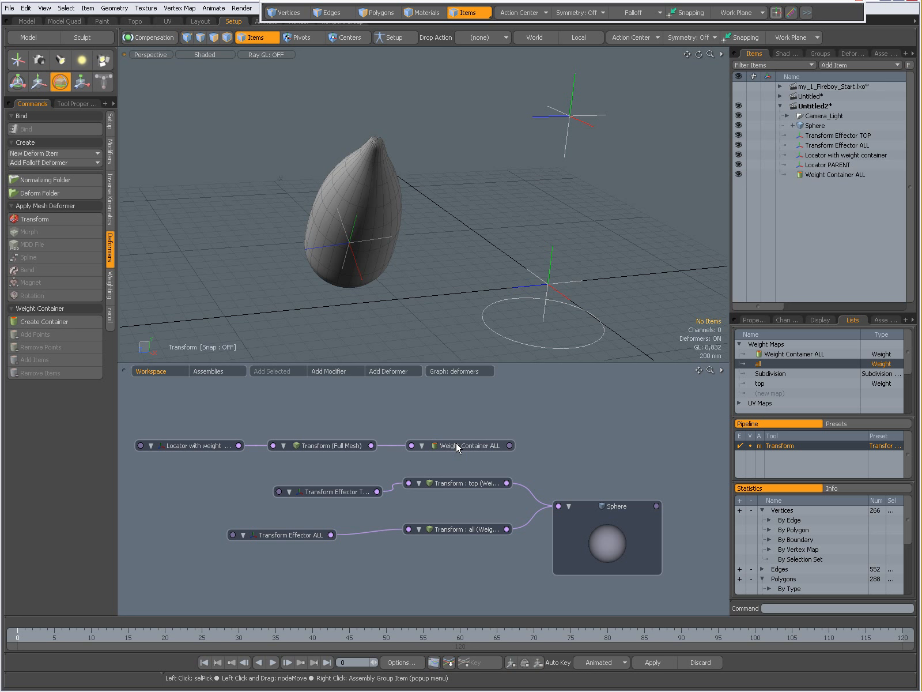
left_click(456, 445)
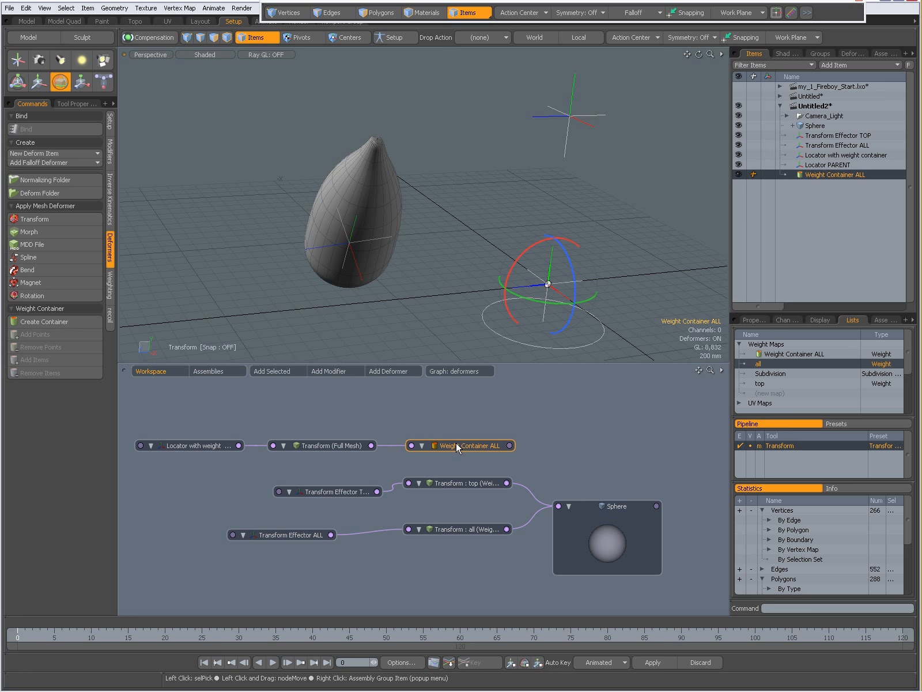
left_click(207, 54)
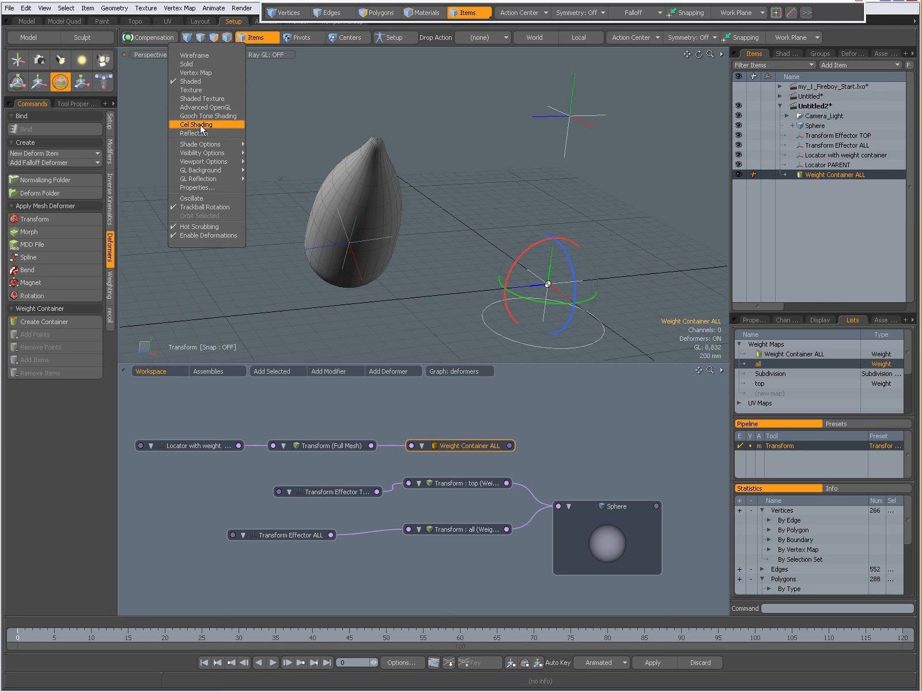
left_click(210, 74)
left_click_drag(370, 219, 387, 236, "alt")
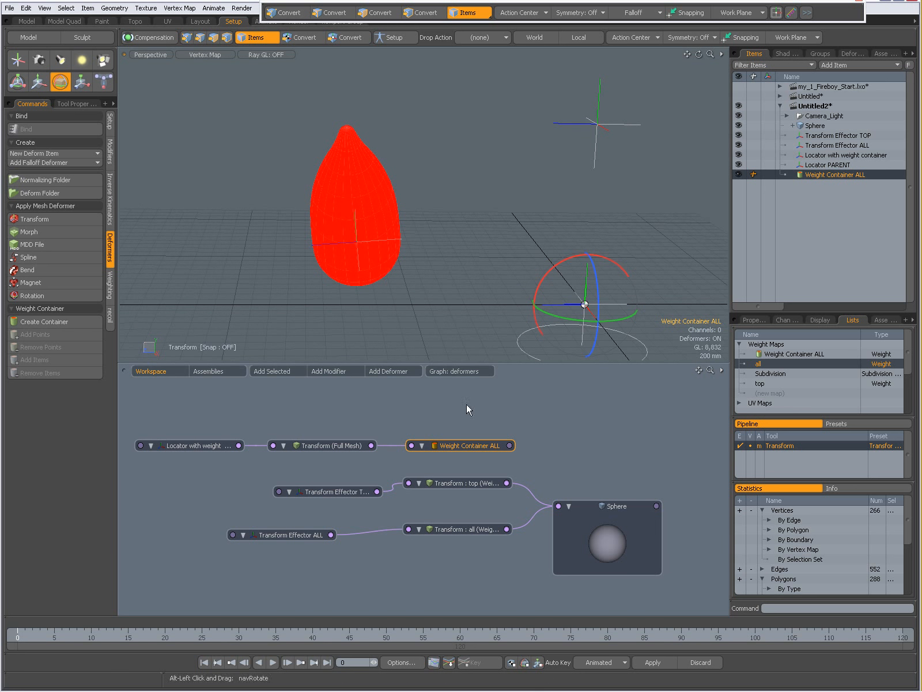
Compare the Transform Effector ALL chain with the weight container chain by selecting each in the schematic
left_click_drag(196, 504, 525, 567)
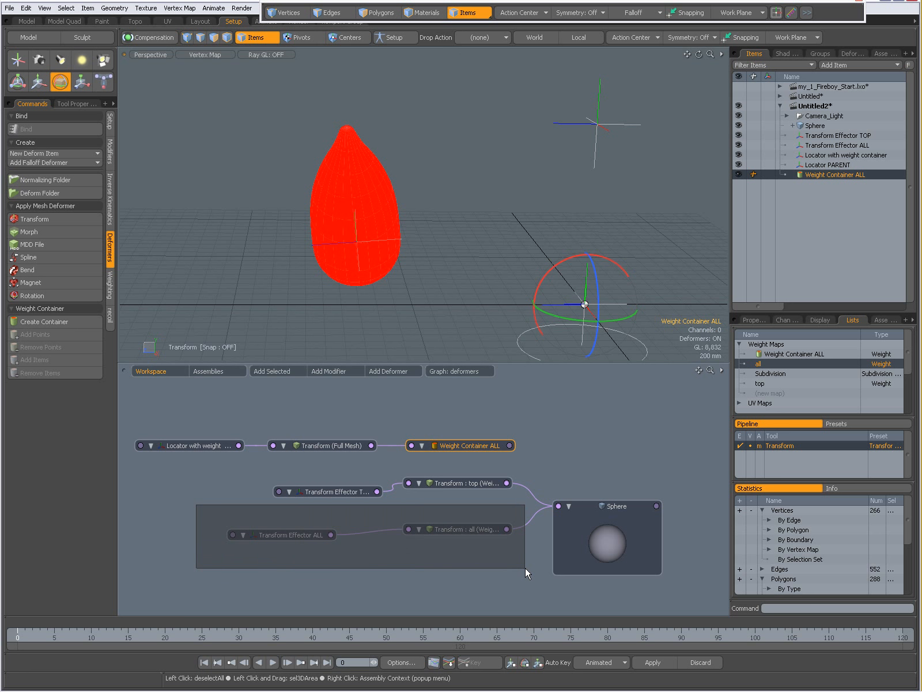
left_click_drag(525, 567, 526, 568)
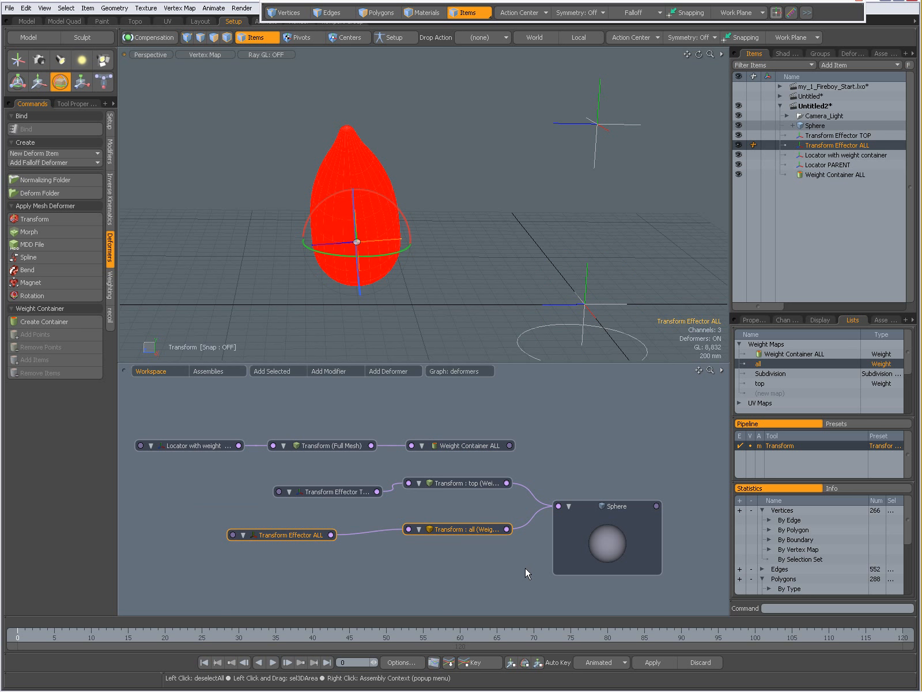
left_click_drag(151, 448, 528, 456)
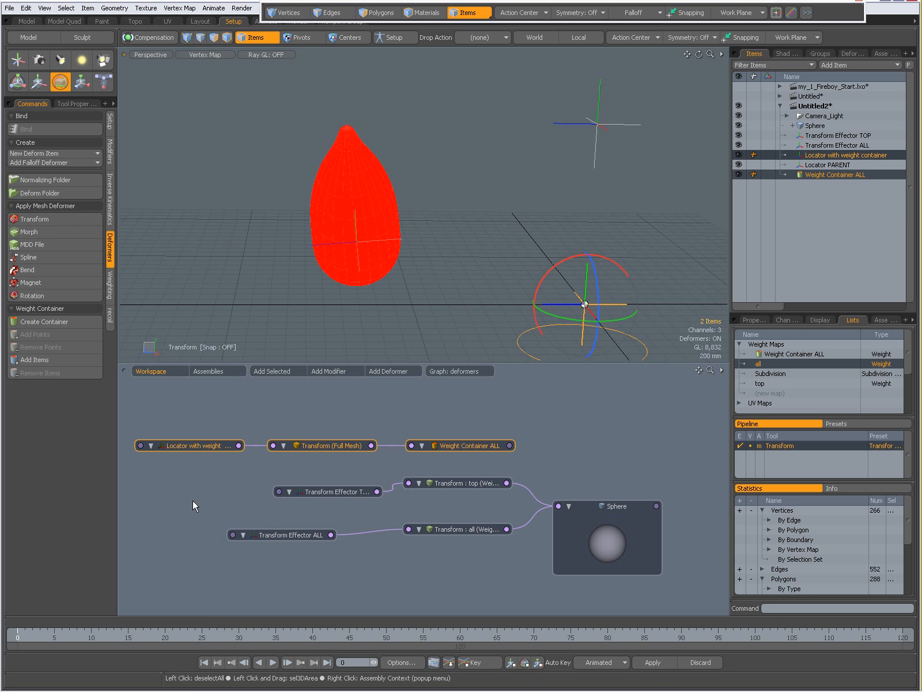
left_click(459, 444)
left_click_drag(458, 445, 460, 434)
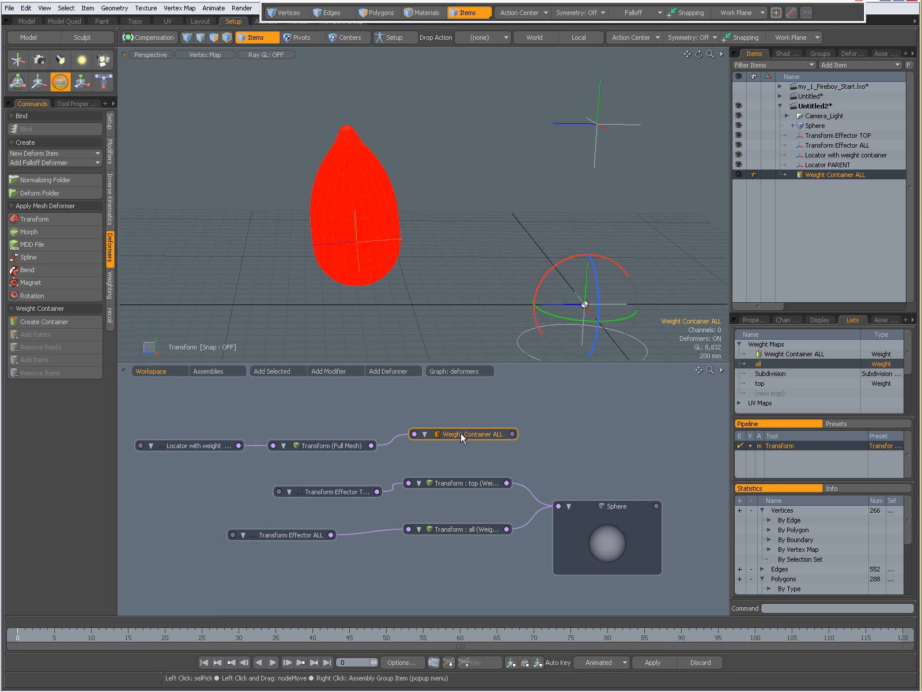
left_click_drag(460, 433, 460, 428)
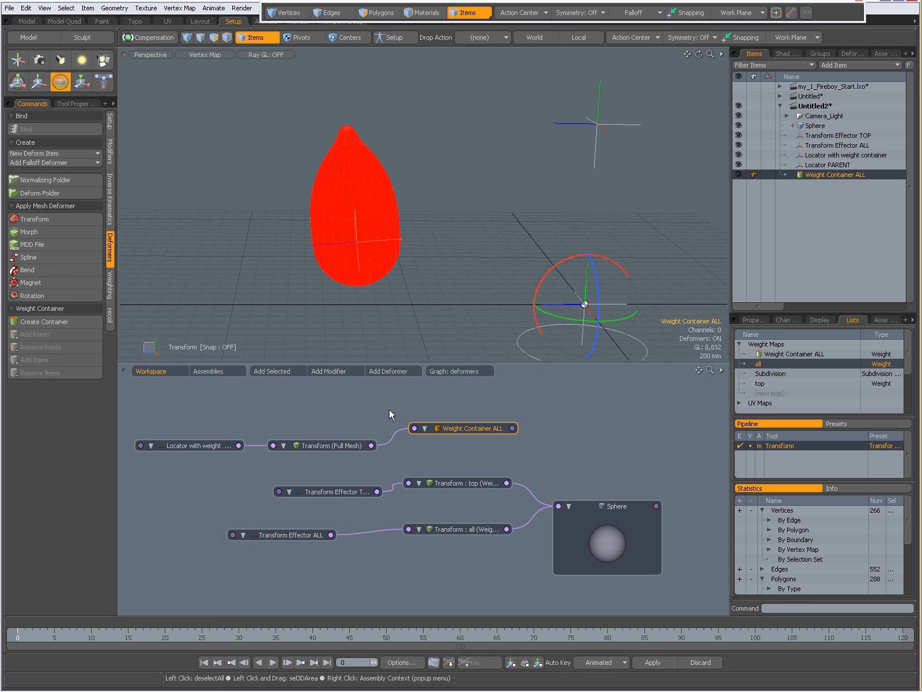
left_click_drag(468, 428, 465, 442)
Disconnect Transform : all from the Sphere and connect Weight Container ALL in its place, swapping the two chains' positions
mouse_move(555, 507)
left_mouse_down()
mouse_move(526, 520)
mouse_move(558, 506)
left_mouse_up()
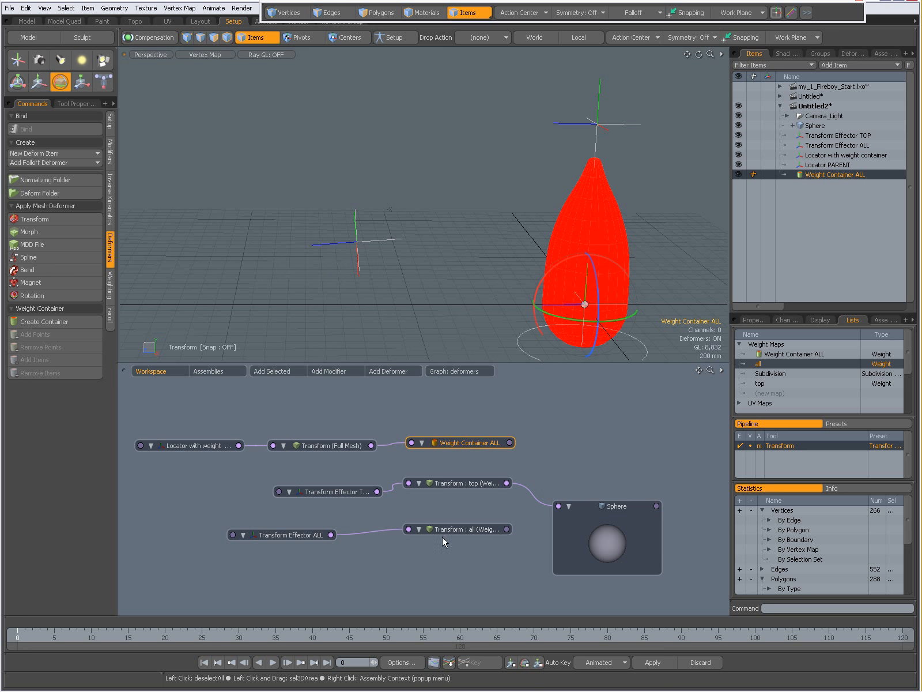
left_click_drag(249, 526, 397, 422)
left_click_drag(128, 430, 528, 454)
left_click_drag(474, 447, 557, 506)
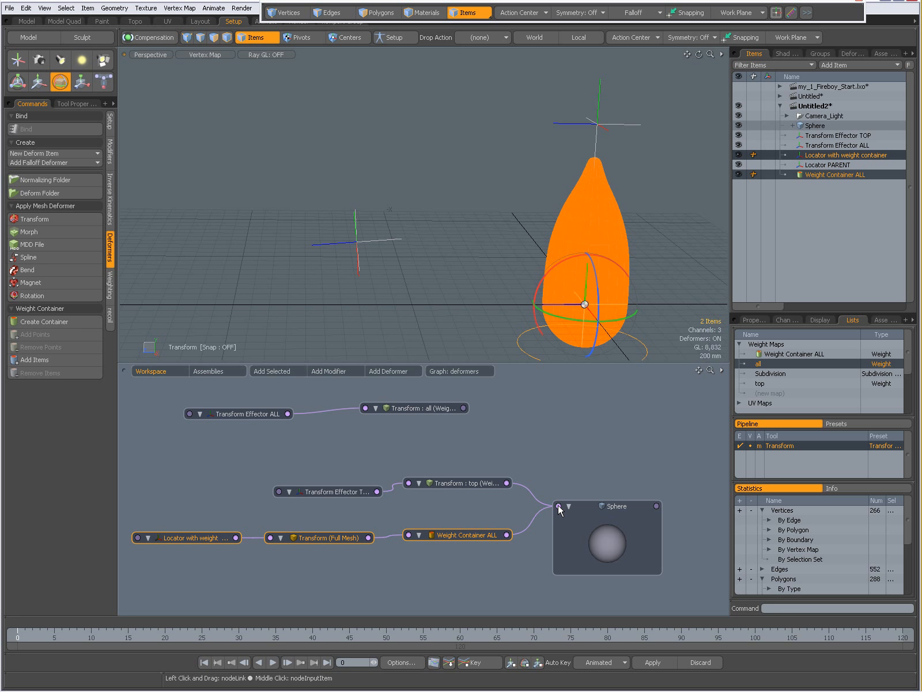
Return the viewport to Shaded display, drop the transform tool and clear the selection
left_click(205, 55)
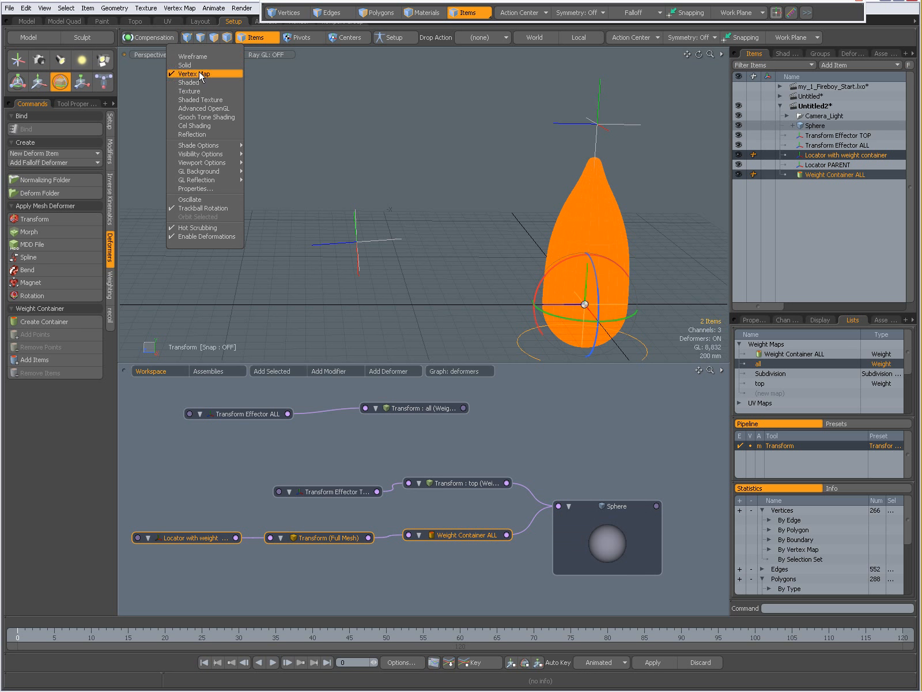
left_click(197, 83)
mouse_move(461, 195)
left_mouse_down("alt")
mouse_move(414, 202)
mouse_move(356, 166)
left_mouse_up("alt")
left_click_drag(391, 201, 385, 208, "alt")
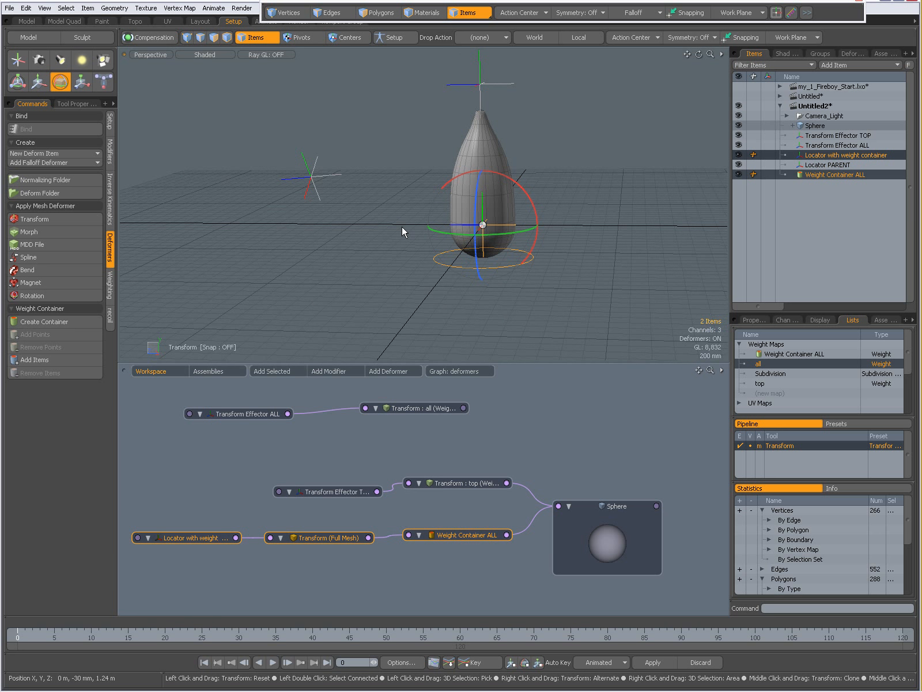
key("space")
left_click(389, 230)
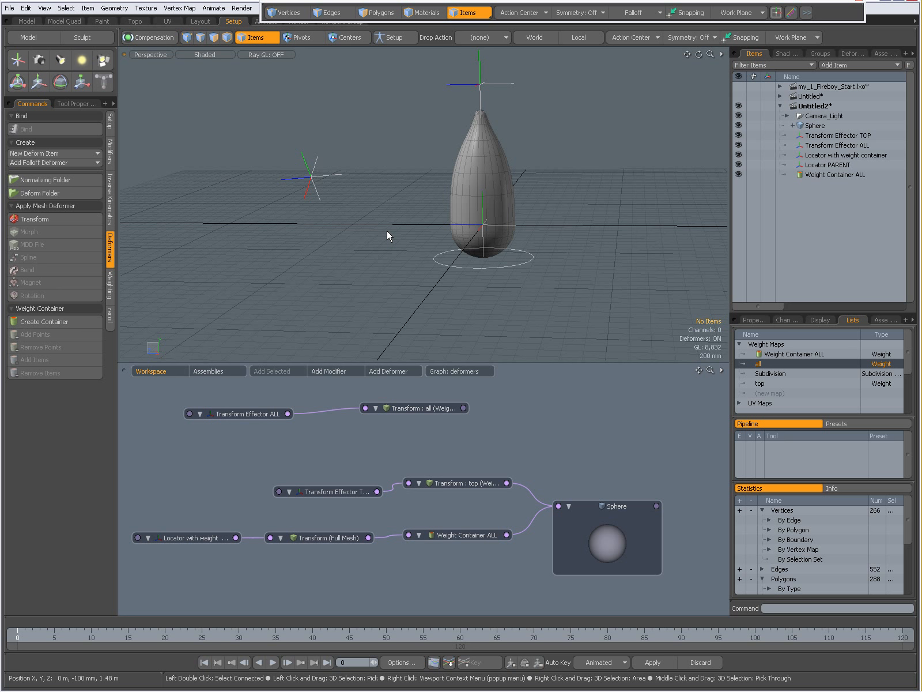
Reset all transforms of Transform Effector ALL
left_click_drag(518, 238, 482, 266, "alt+shift")
left_click(320, 216)
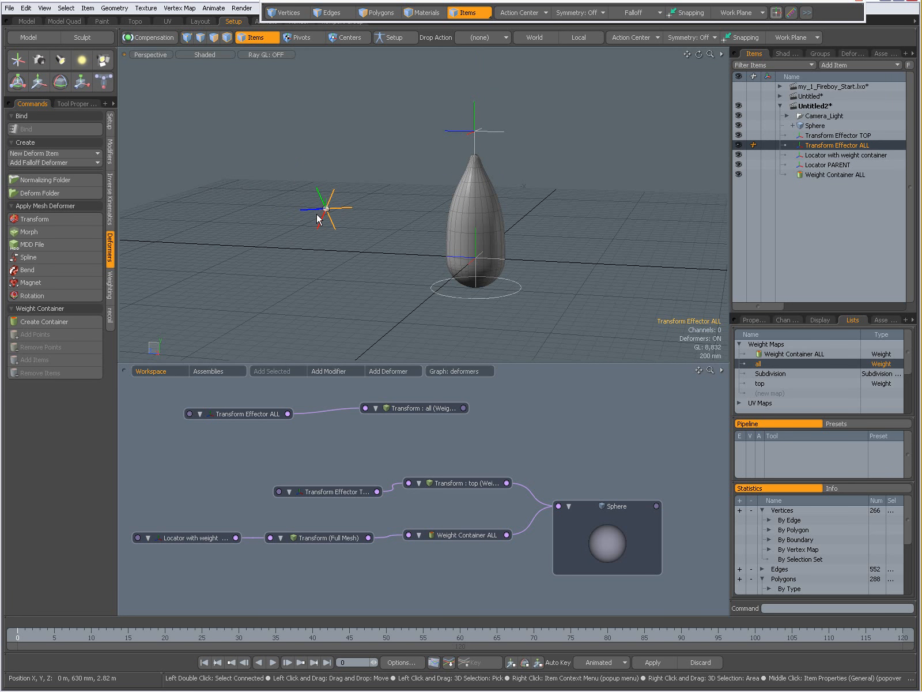
left_click(753, 320)
left_click(830, 449)
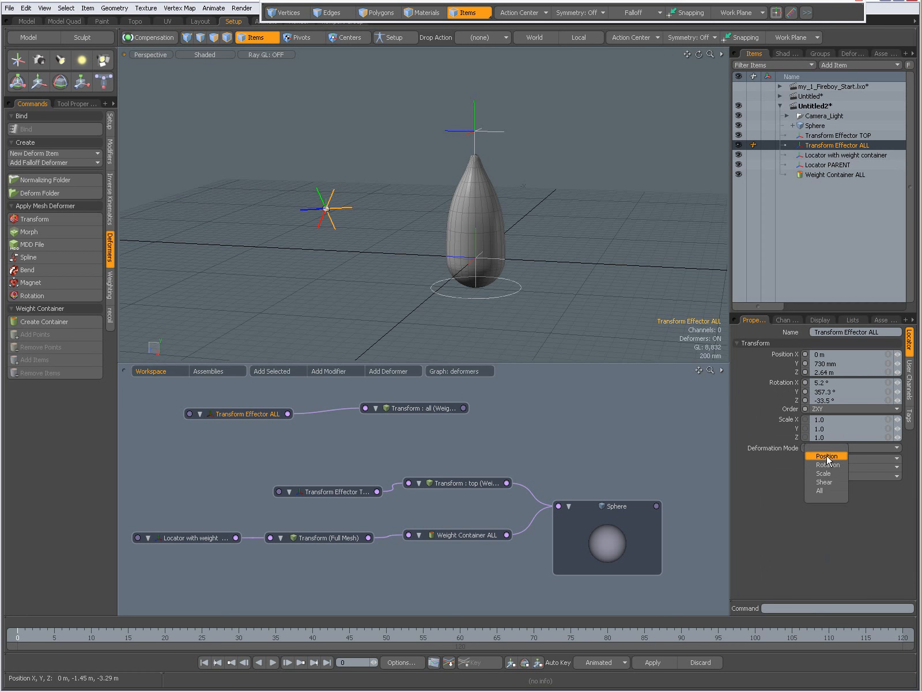
left_click(826, 489)
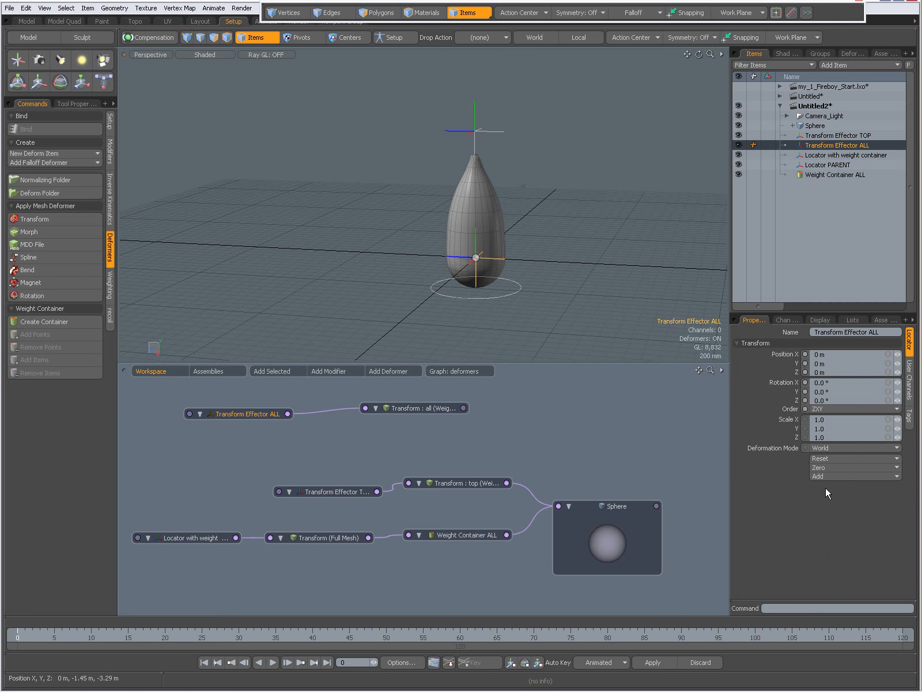
Reset all transforms of Transform Effector TOP and clear the selection
left_click(486, 132)
left_click(823, 448)
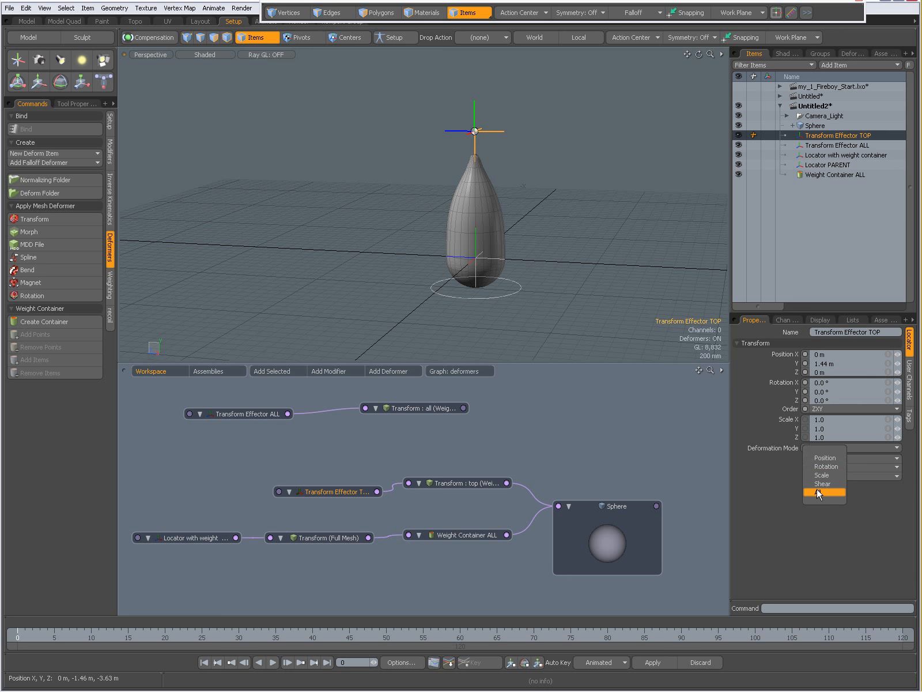
left_click(817, 488)
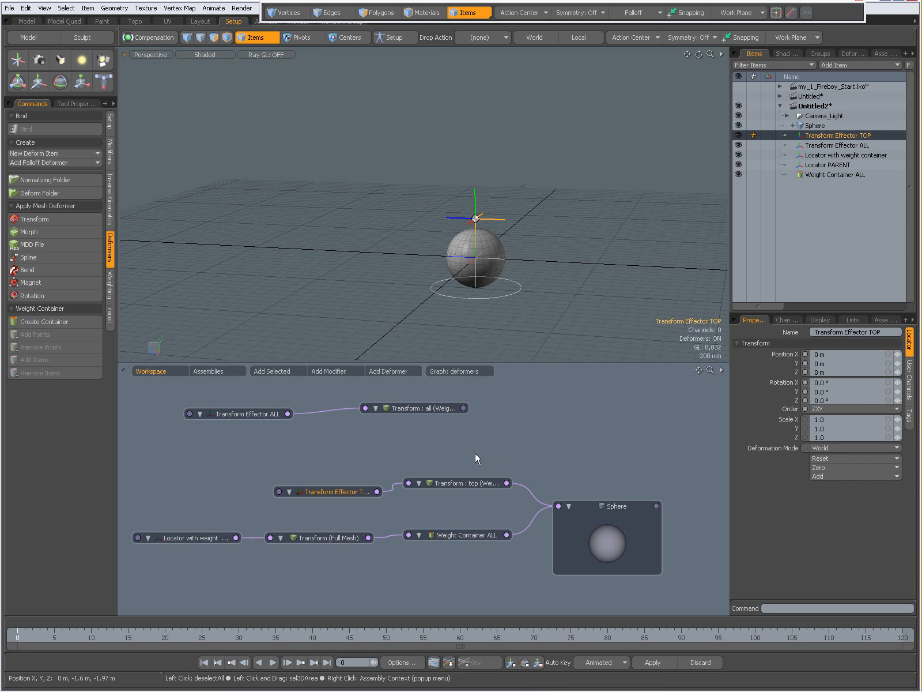
left_click(562, 284)
left_click_drag(502, 238, 486, 252, "alt")
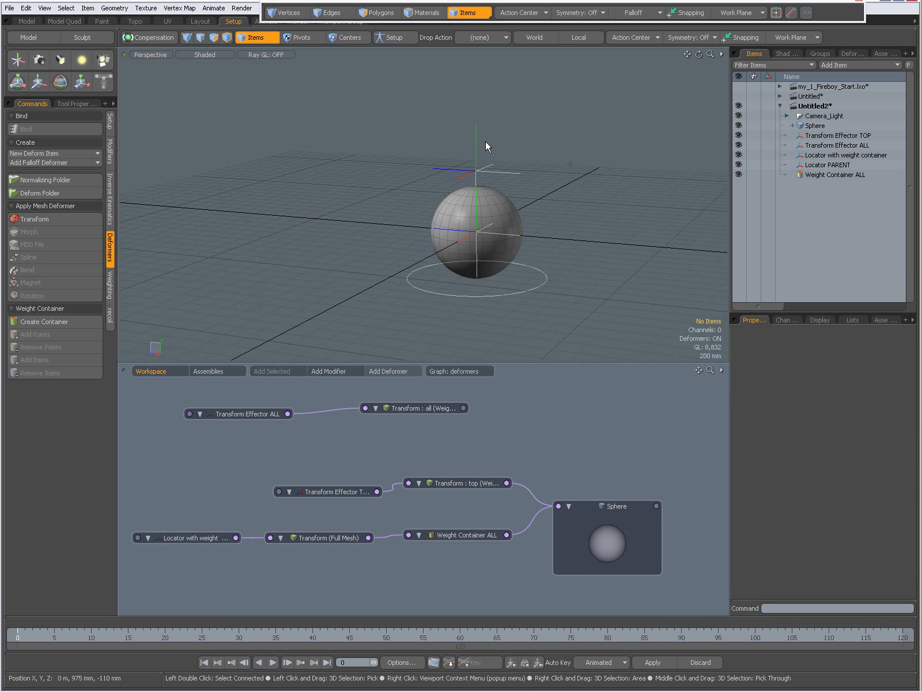
Move Transform Effector TOP upward so the sphere's top stretches into a point, and clear the selection
left_click(325, 491)
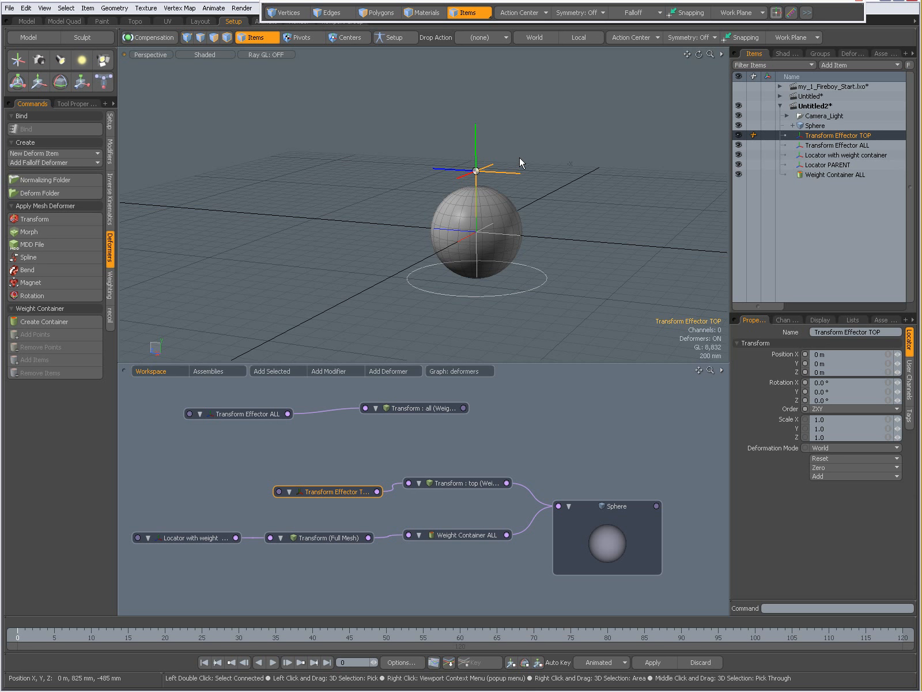
key("w")
left_click_drag(476, 128, 471, 26)
left_click_drag(550, 132, 549, 212, "alt")
left_click(549, 212)
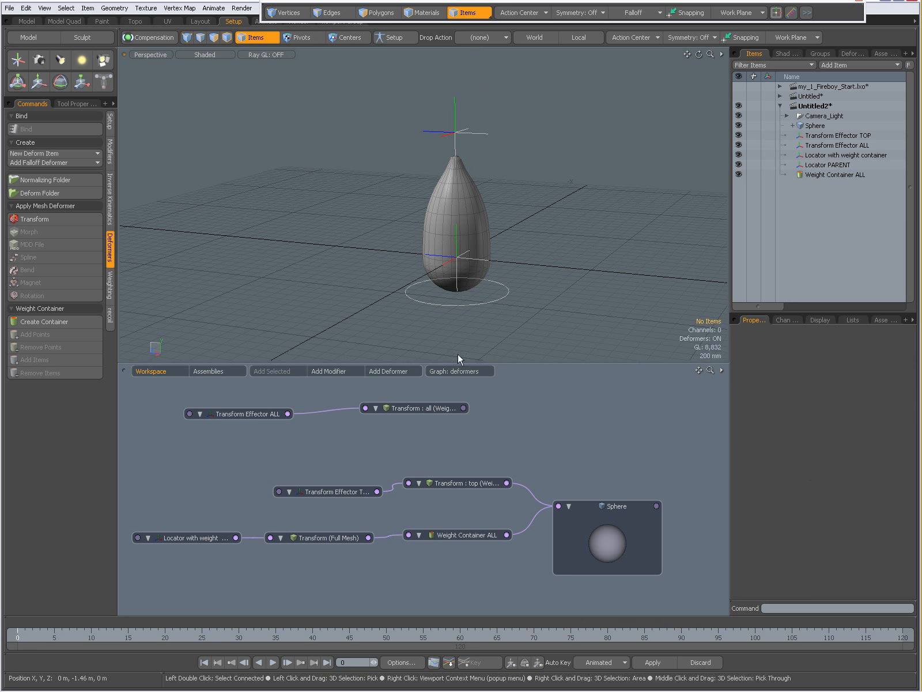
Select Locator with weight container and examine its custom locator shape settings
left_click(477, 301)
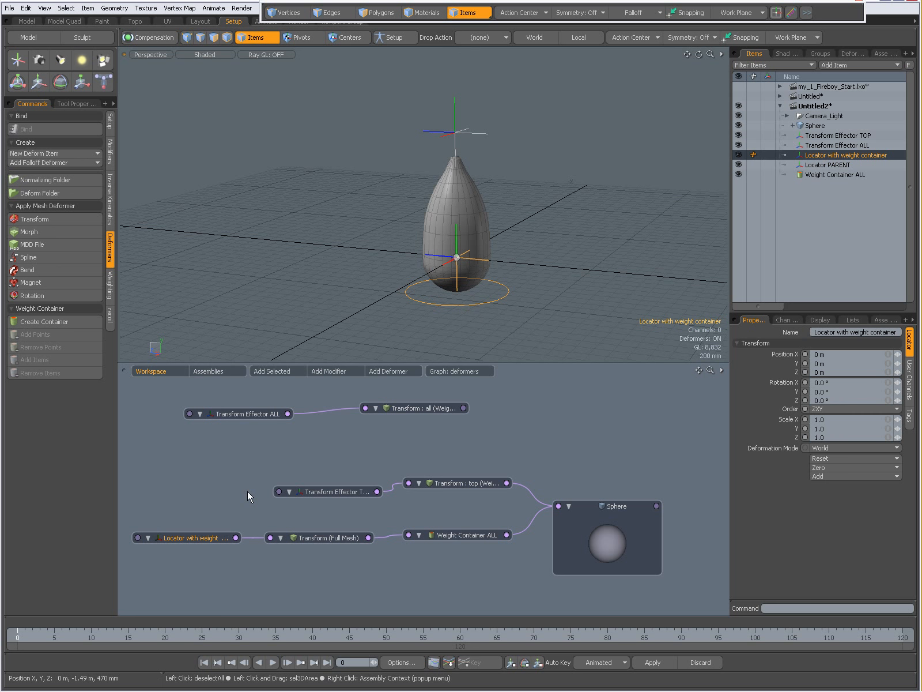
mouse_move(205, 537)
left_mouse_down()
mouse_move(209, 526)
mouse_move(205, 538)
left_mouse_up()
left_click(483, 301)
left_click(484, 302)
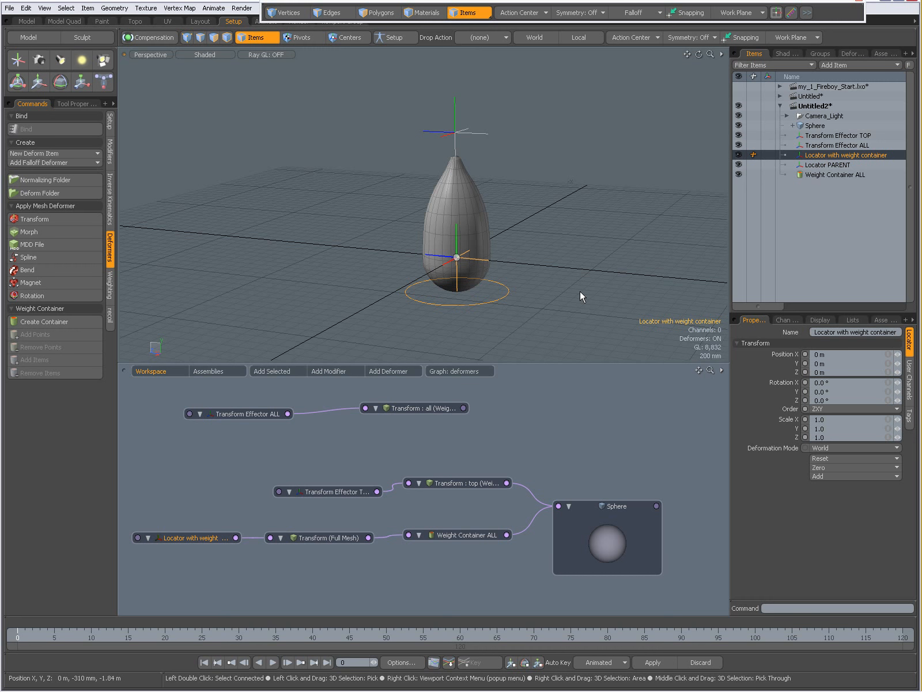
left_click(820, 321)
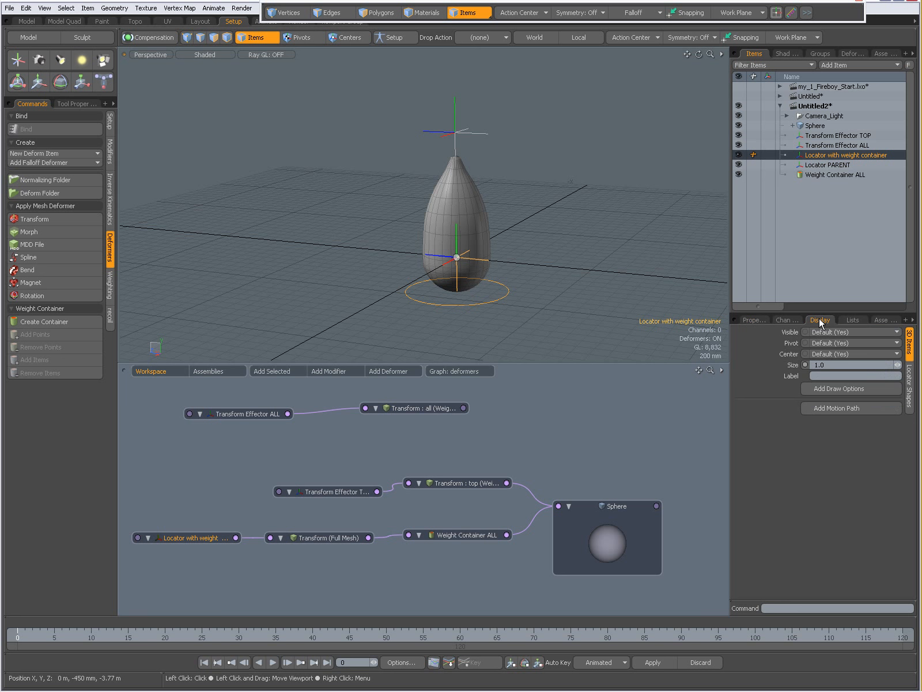
left_click(910, 390)
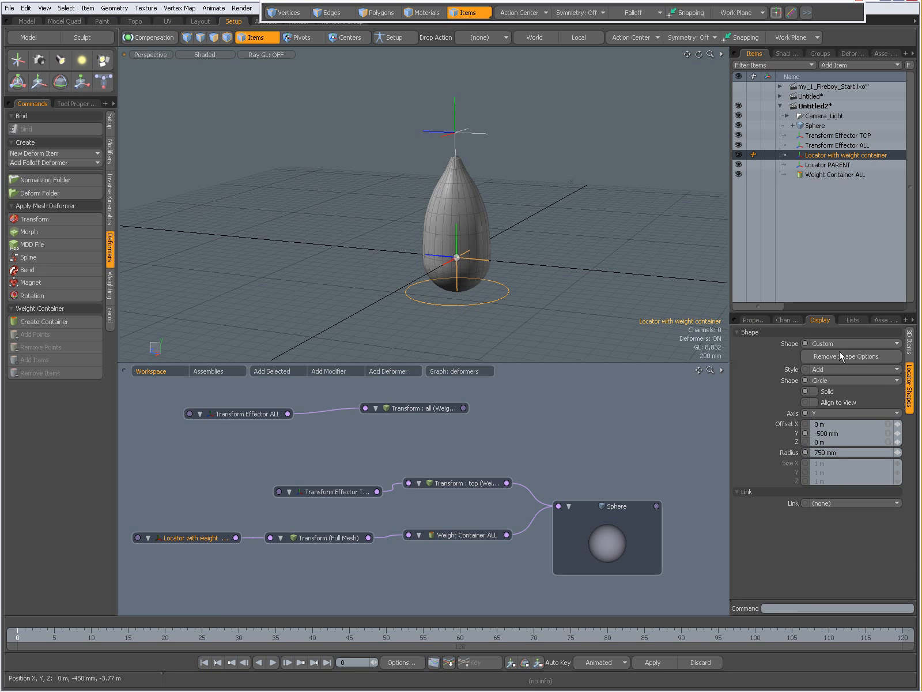
Move Locator with weight container to about Y 310 mm and Z 2.38 m, and tilt it with the Rotate tool
left_click(498, 301)
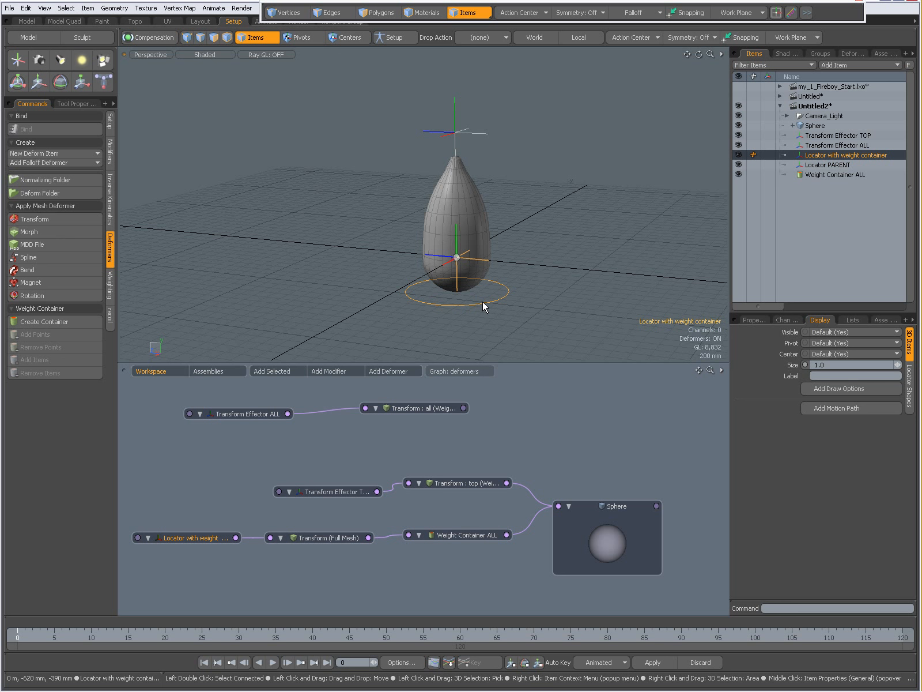
key("w")
left_click_drag(531, 307, 528, 306)
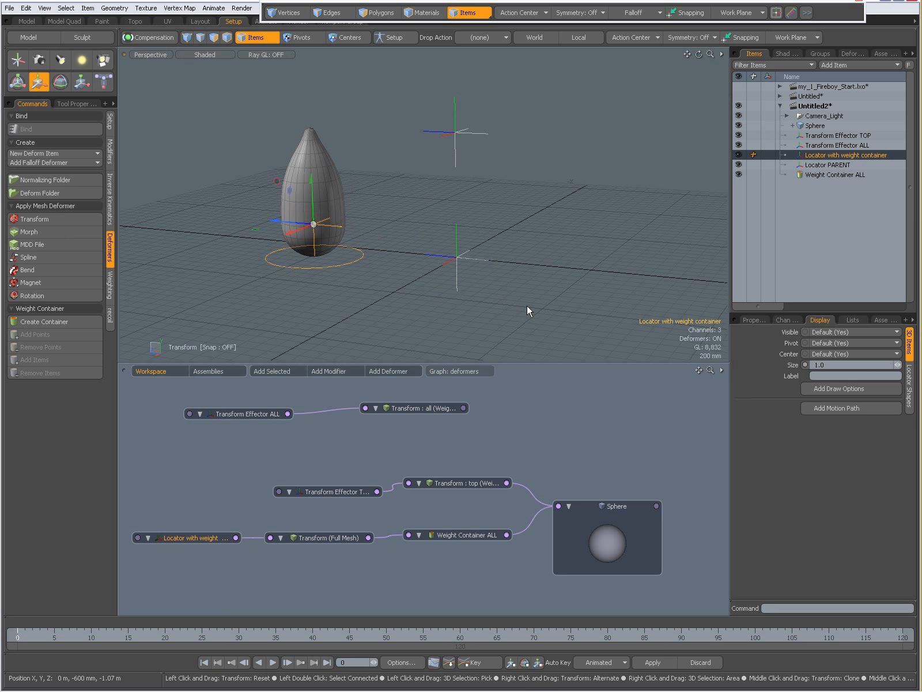
key("e")
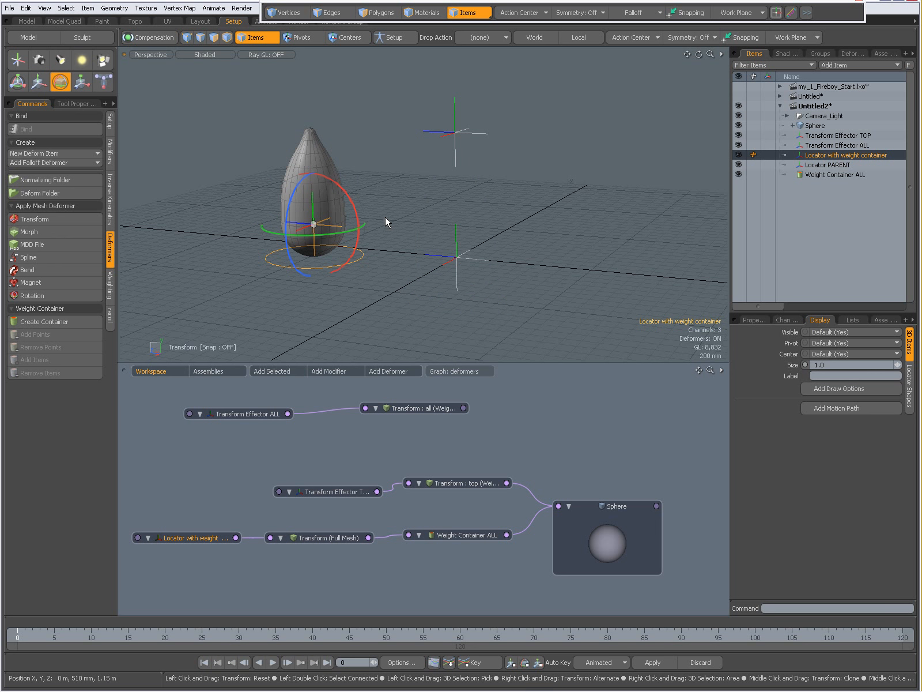
left_click_drag(320, 213, 286, 187)
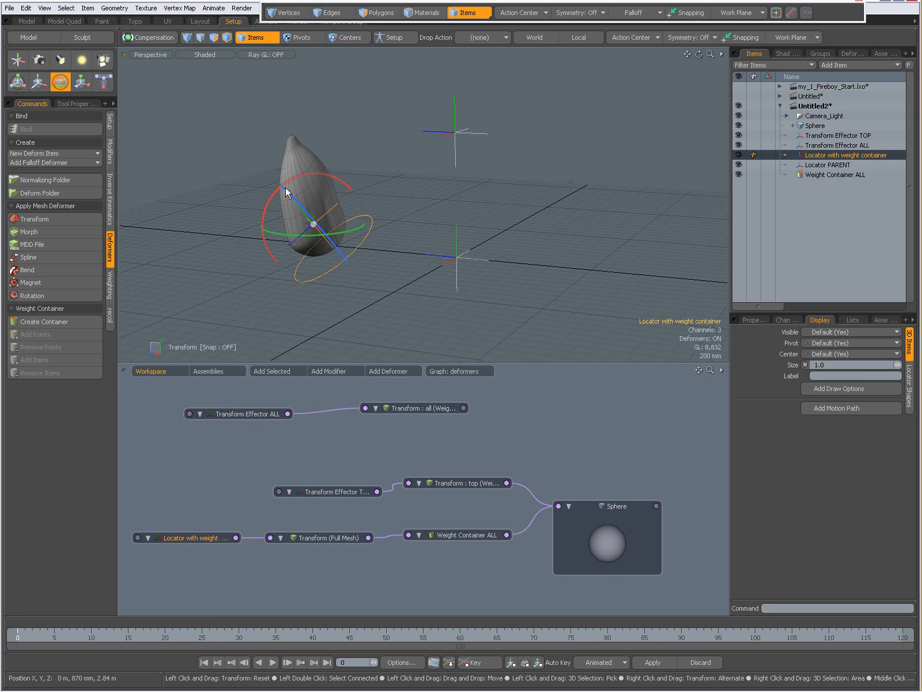
left_click_drag(372, 238, 420, 186, "alt")
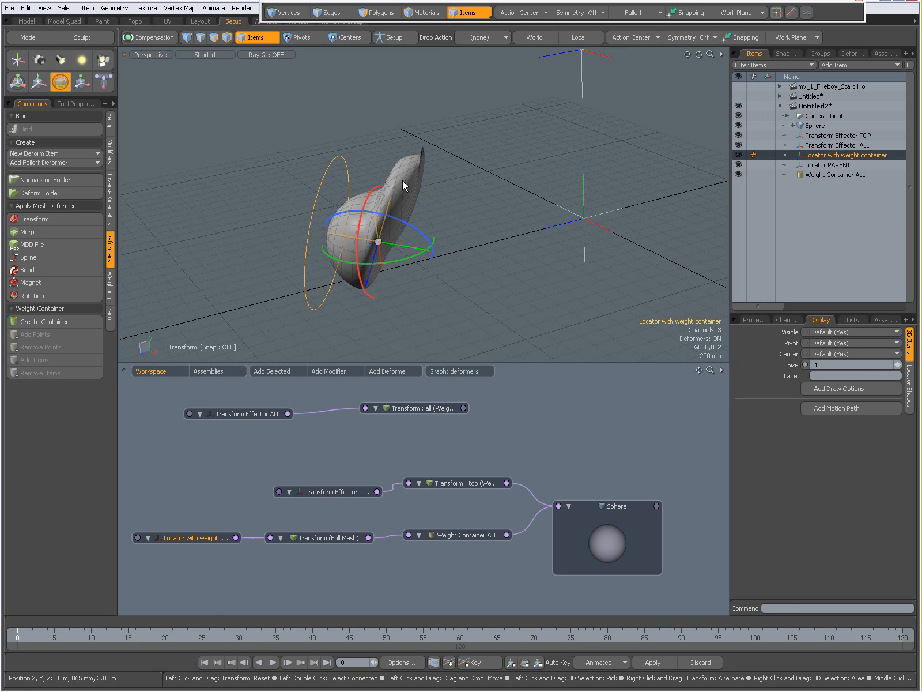
Reorder the deformer list so the Transform (Full Mesh) deformer sits above Transform : all and Transform : top
left_click(849, 54)
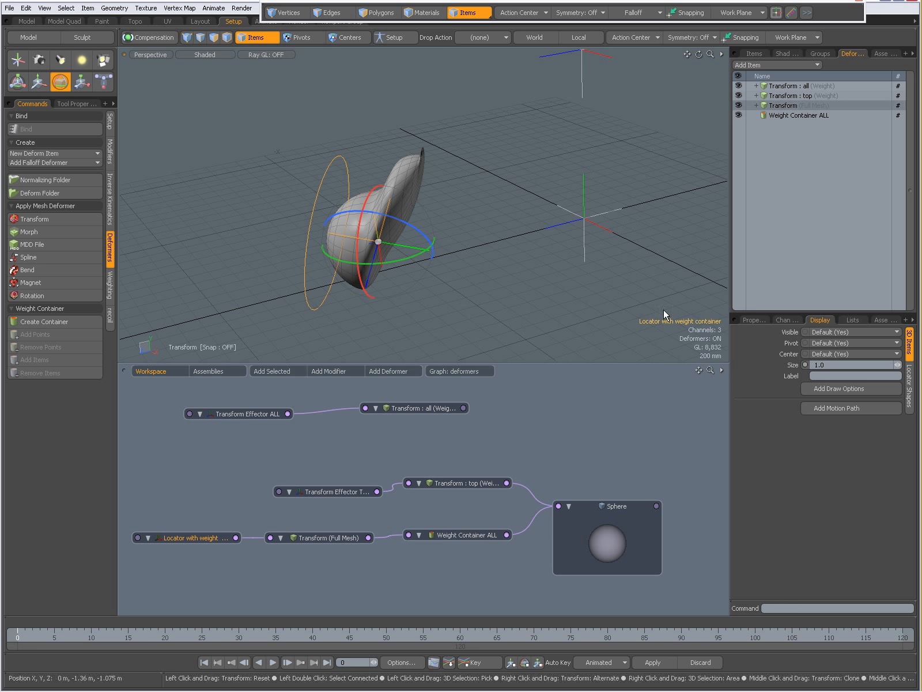
mouse_move(319, 537)
left_mouse_down()
mouse_move(327, 521)
mouse_move(317, 527)
left_mouse_up()
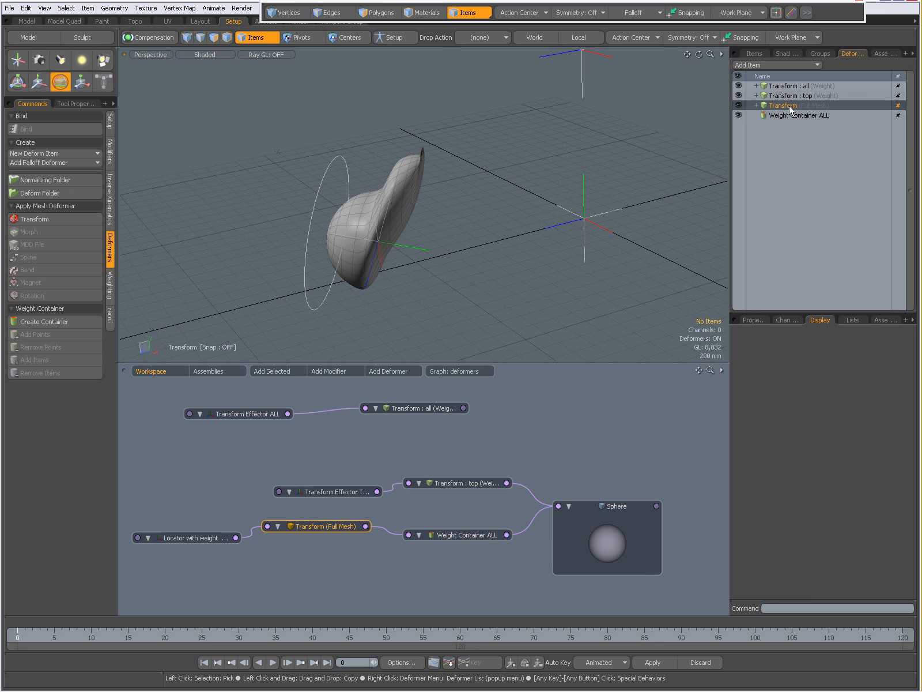
left_click_drag(791, 105, 791, 87)
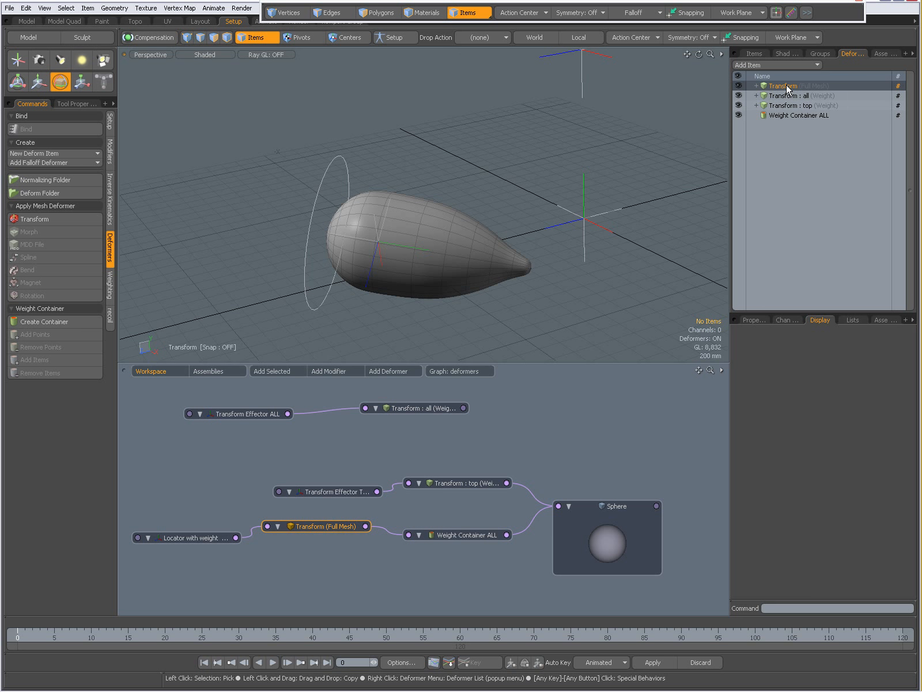
left_click_drag(521, 242, 337, 206, "alt")
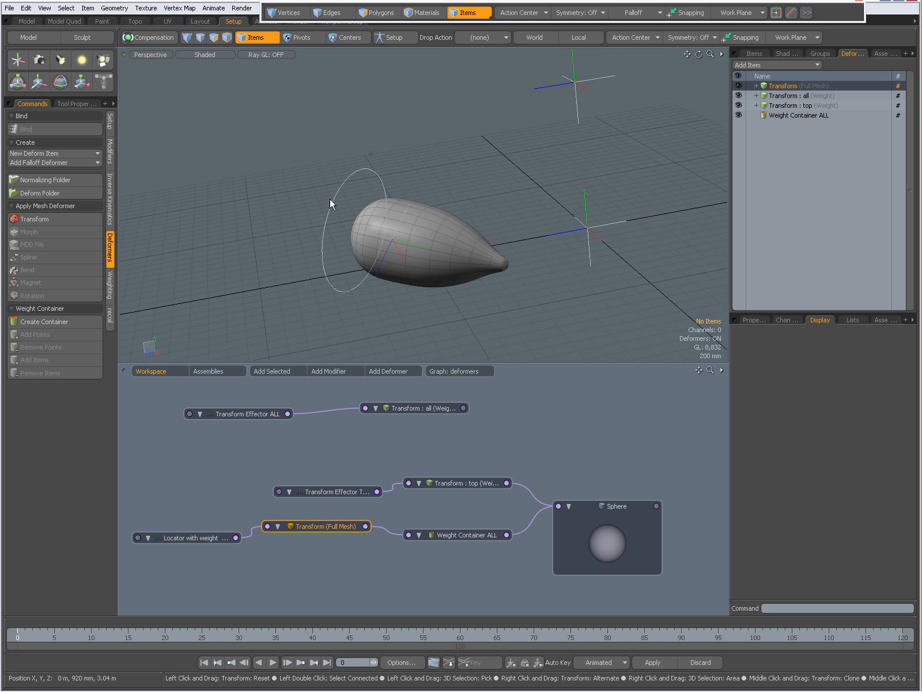
Rotate Locator with weight container about -82° around its X axis and drop the tool
left_click(329, 198)
left_click_drag(445, 281, 346, 250, "alt")
key("e")
left_click_drag(427, 217, 424, 217)
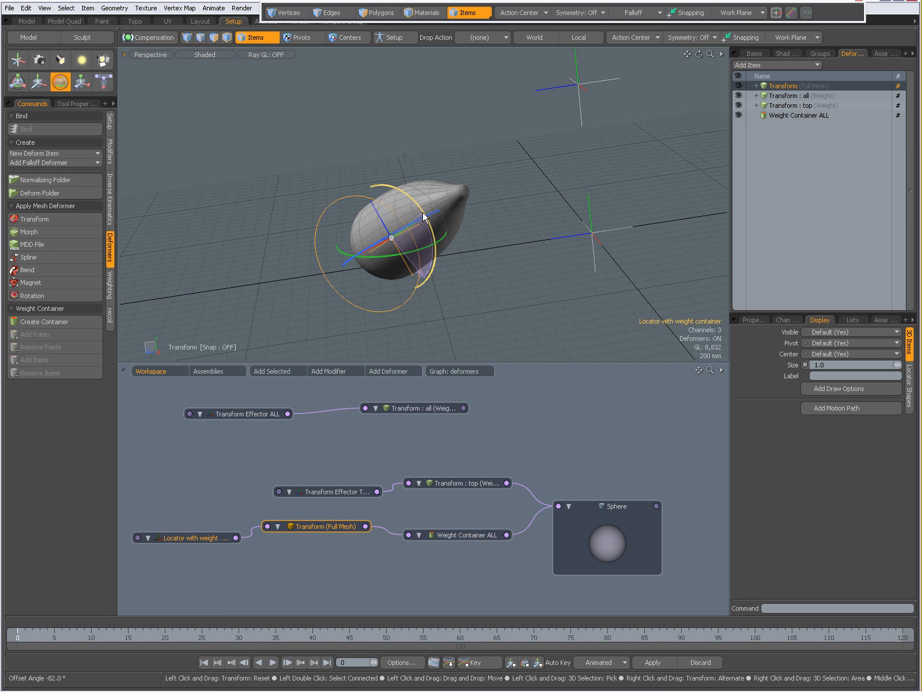
left_click_drag(424, 218, 425, 217)
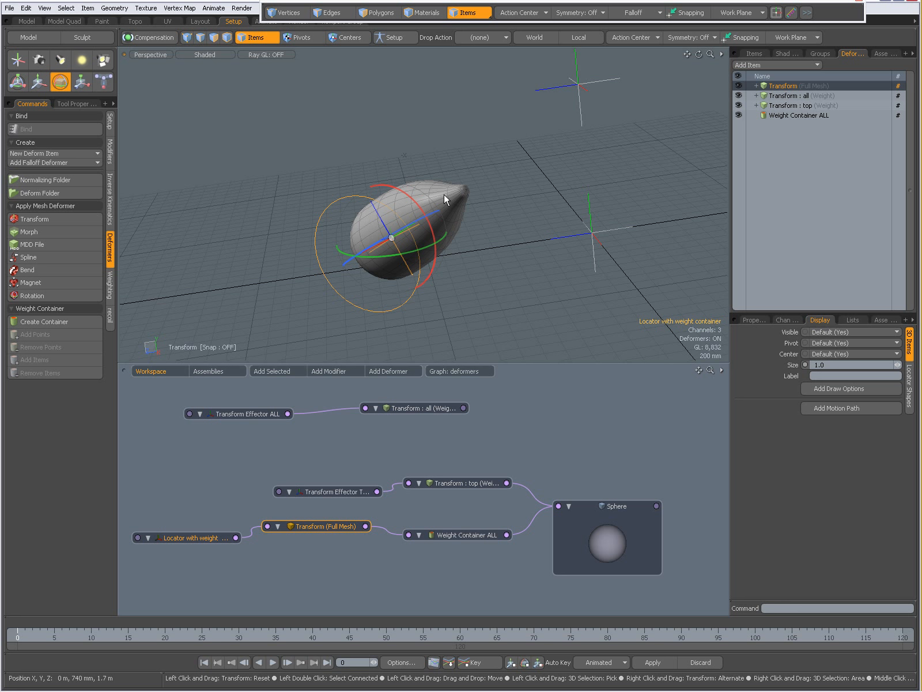
key("space")
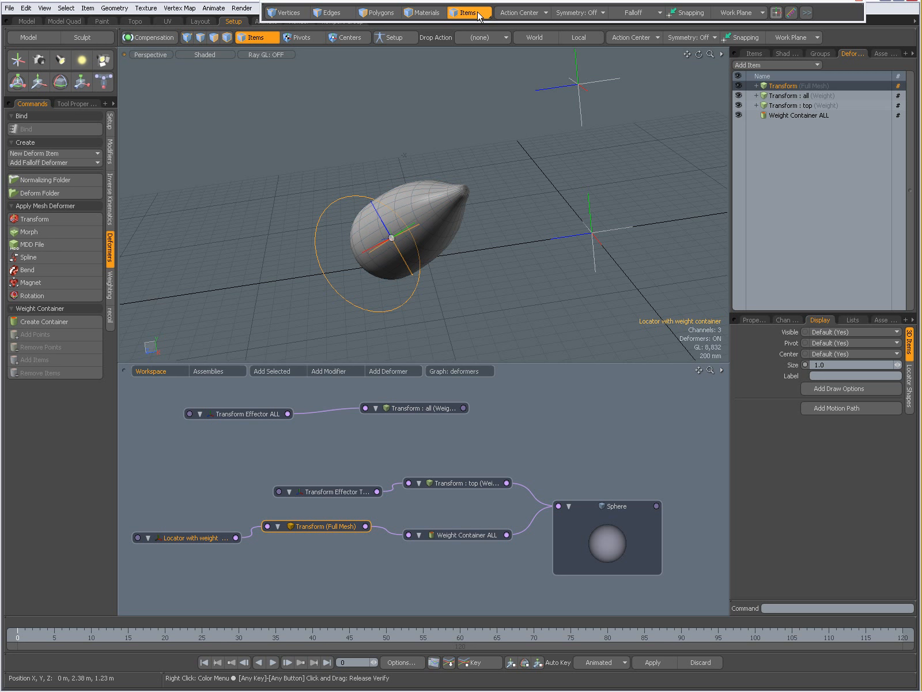
Move and rotate the Sphere item itself, leaving its effectors and locator in place
left_click(425, 208)
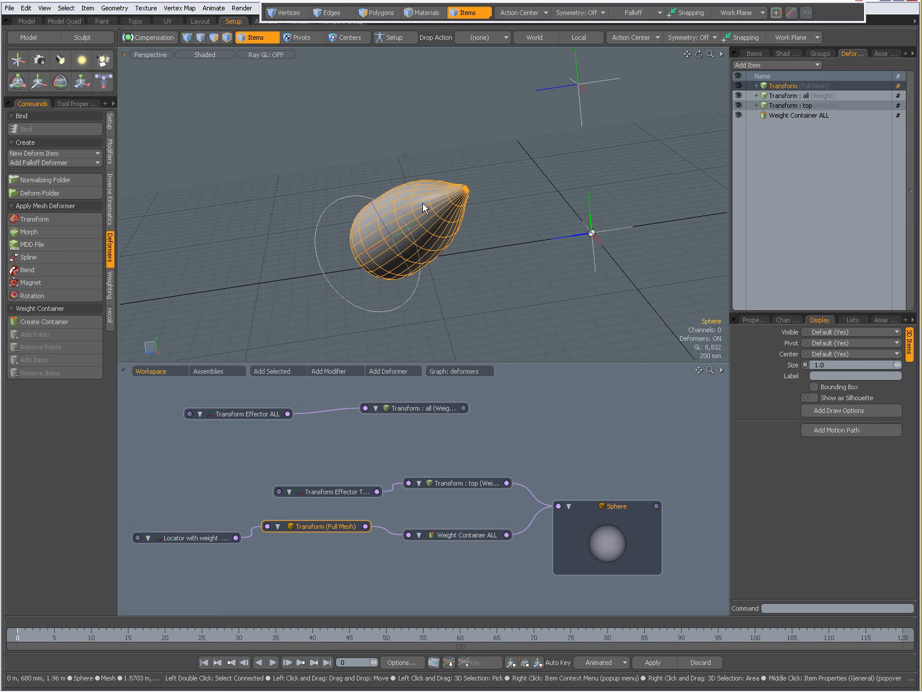
key("w")
left_click_drag(469, 254, 474, 262)
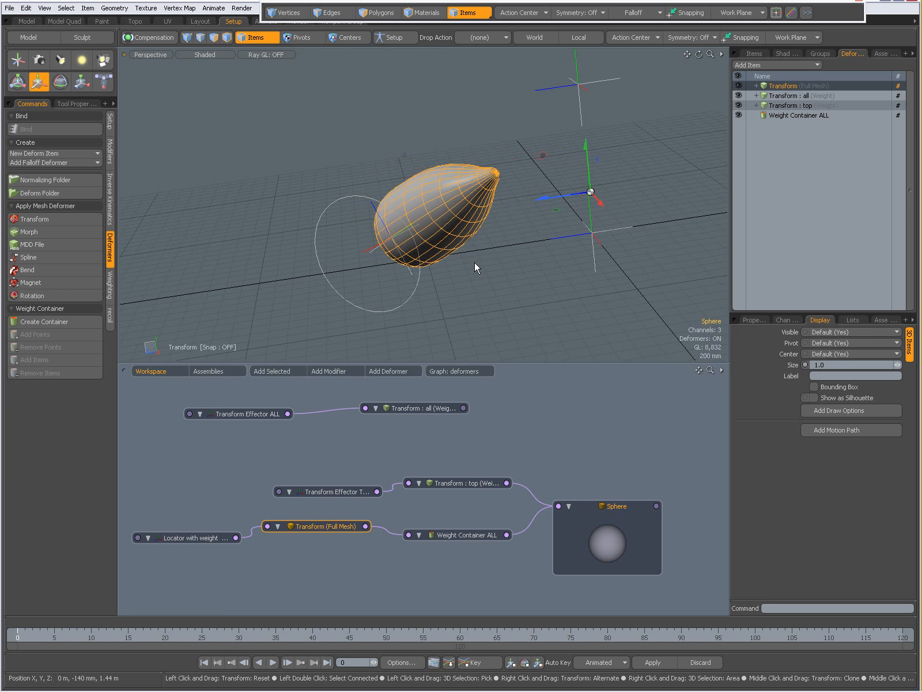
key("e")
left_click_drag(574, 185, 612, 128)
left_click_drag(567, 166, 563, 168)
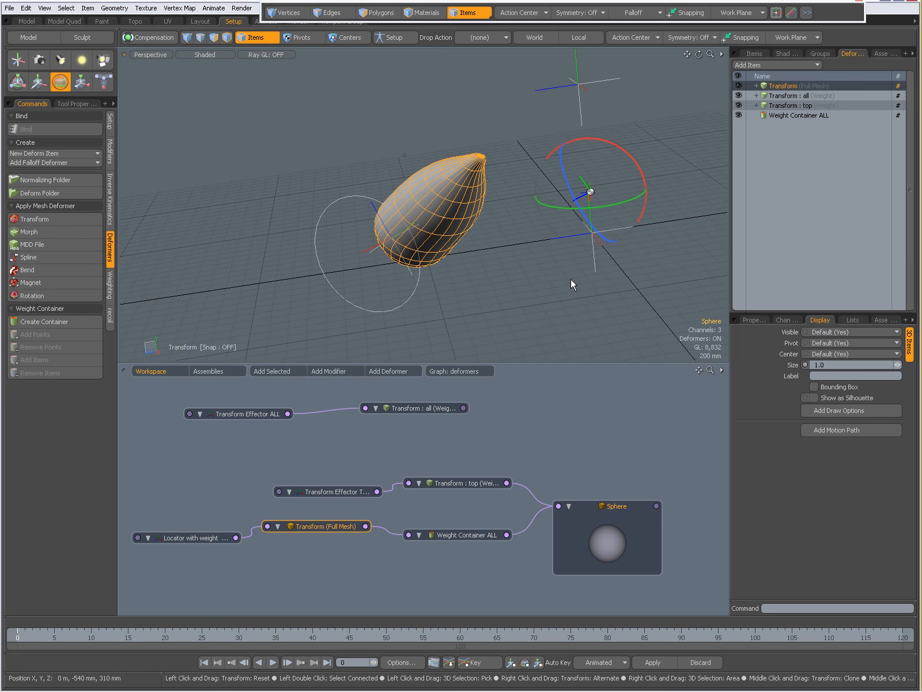
mouse_move(578, 256)
left_mouse_down("alt")
mouse_move(531, 282)
mouse_move(545, 264)
mouse_move(565, 266)
left_mouse_up("alt")
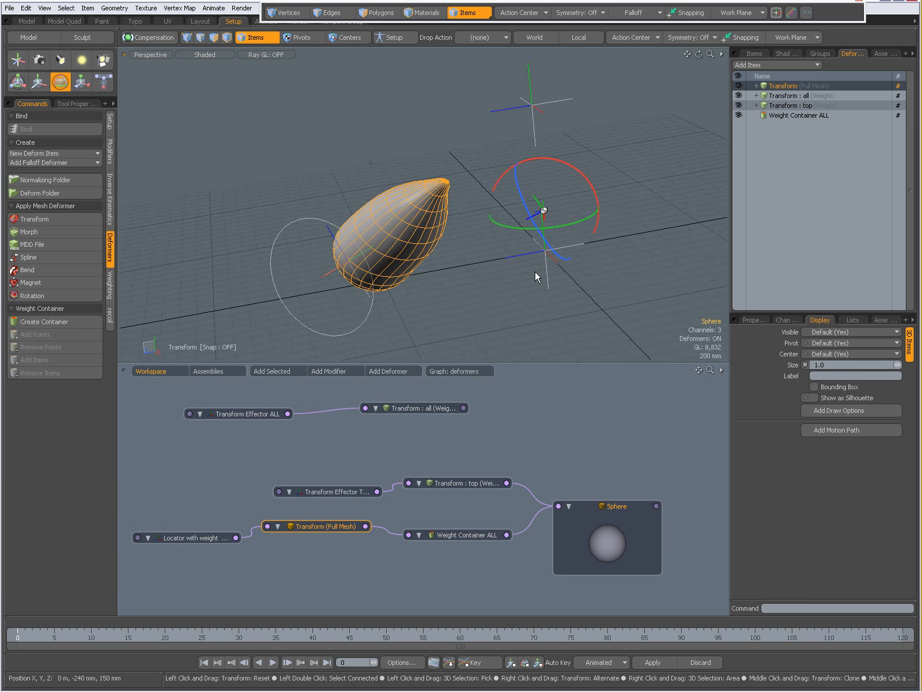
Zero the Sphere's position and rotation
key("q")
left_click(750, 321)
left_click(827, 465)
left_click(826, 483)
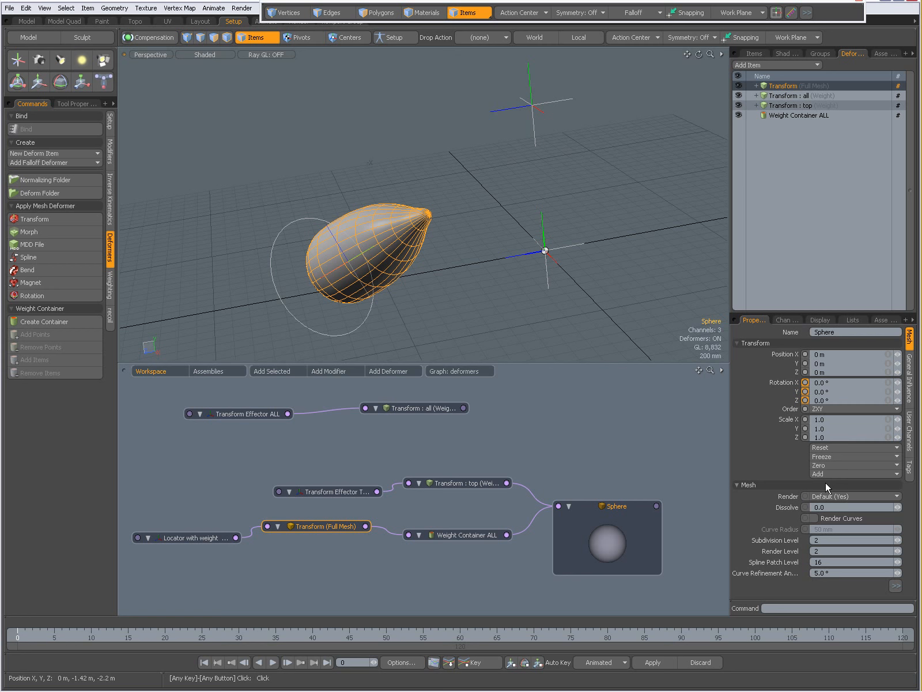
Rotate Locator with weight container to about X -6.7°, Y -109.2°, Z 30.7° and drop the tool
left_click_drag(523, 218, 429, 252, "alt")
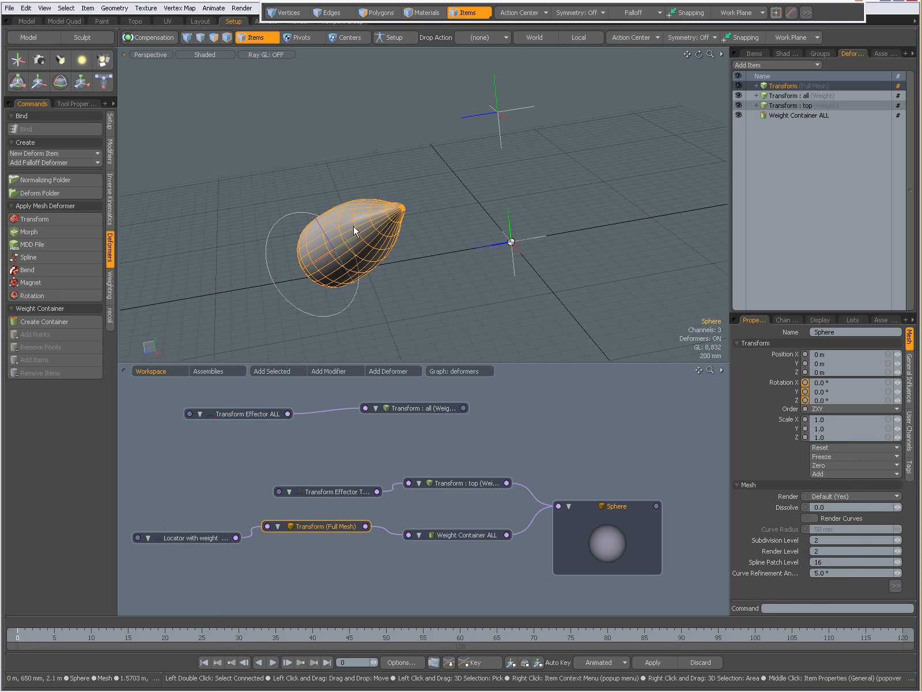
left_click(299, 301)
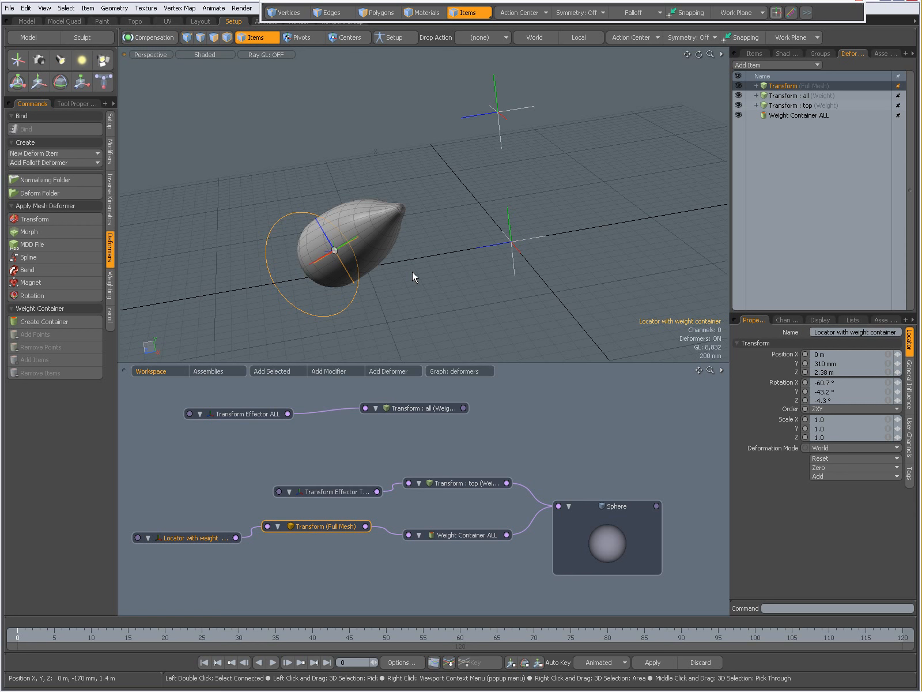
key("e")
mouse_move(370, 275)
left_mouse_down()
mouse_move(360, 263)
mouse_move(374, 238)
mouse_move(343, 234)
mouse_move(359, 261)
mouse_move(378, 218)
mouse_move(384, 277)
left_mouse_up()
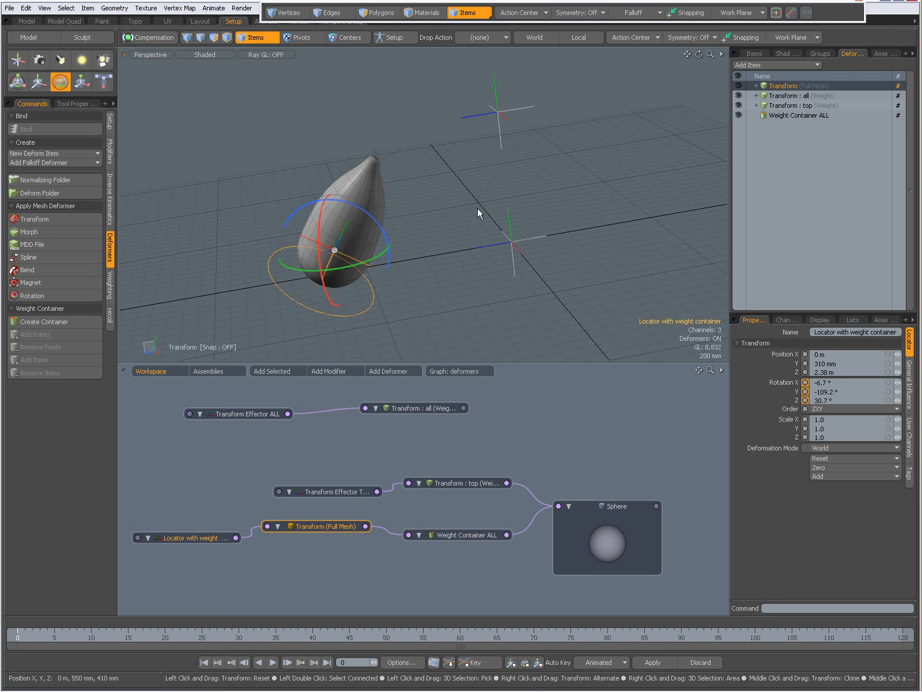
key("space")
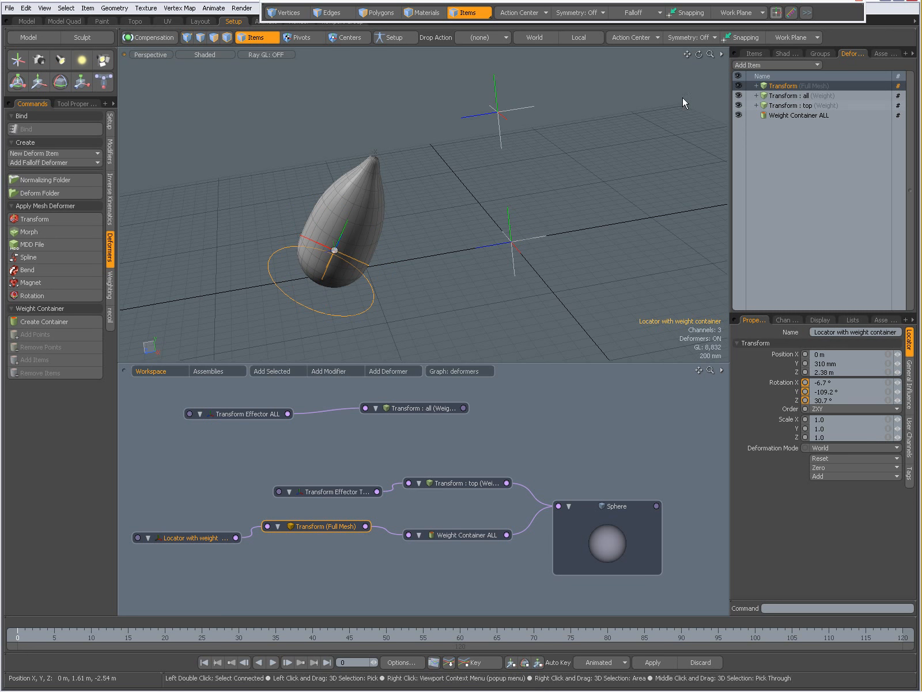
Switch to the my_1_Fireboy_Start.lxo scene by selecting its Fireboy mesh, and clear the selection
left_click(751, 54)
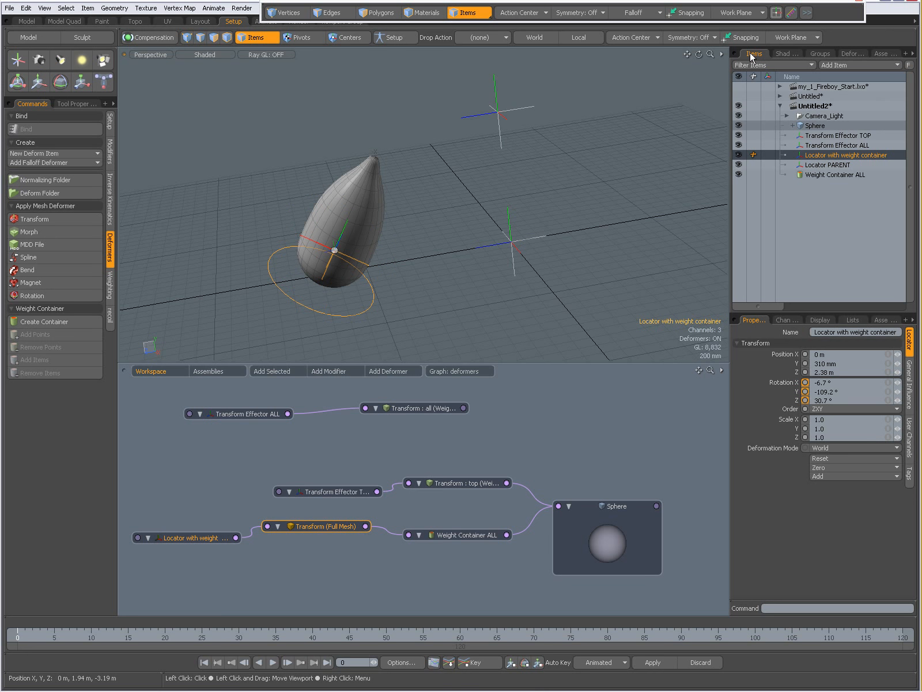
left_click(780, 106)
left_click(779, 87)
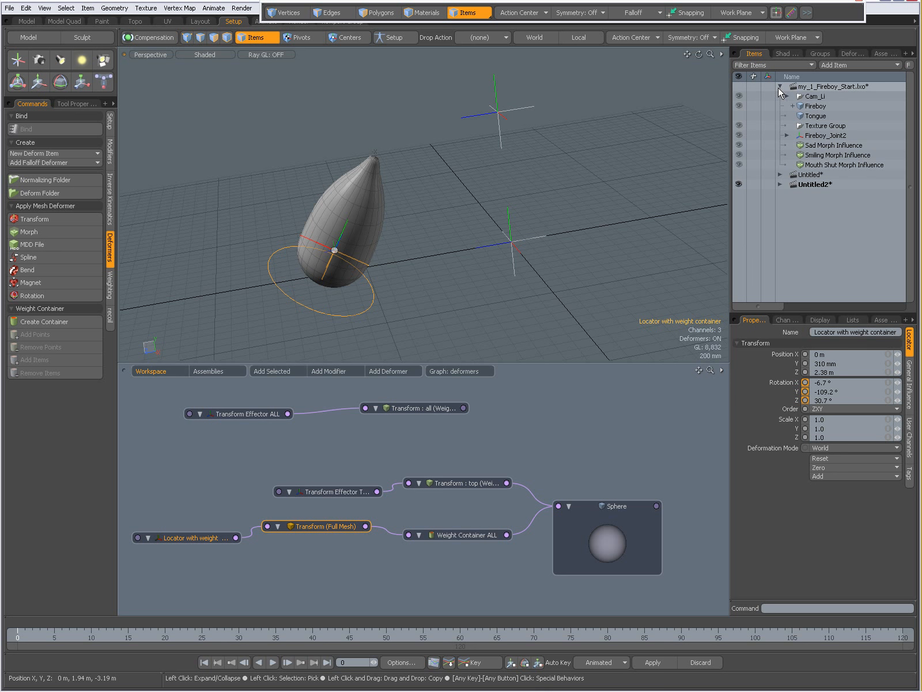
left_click(811, 108)
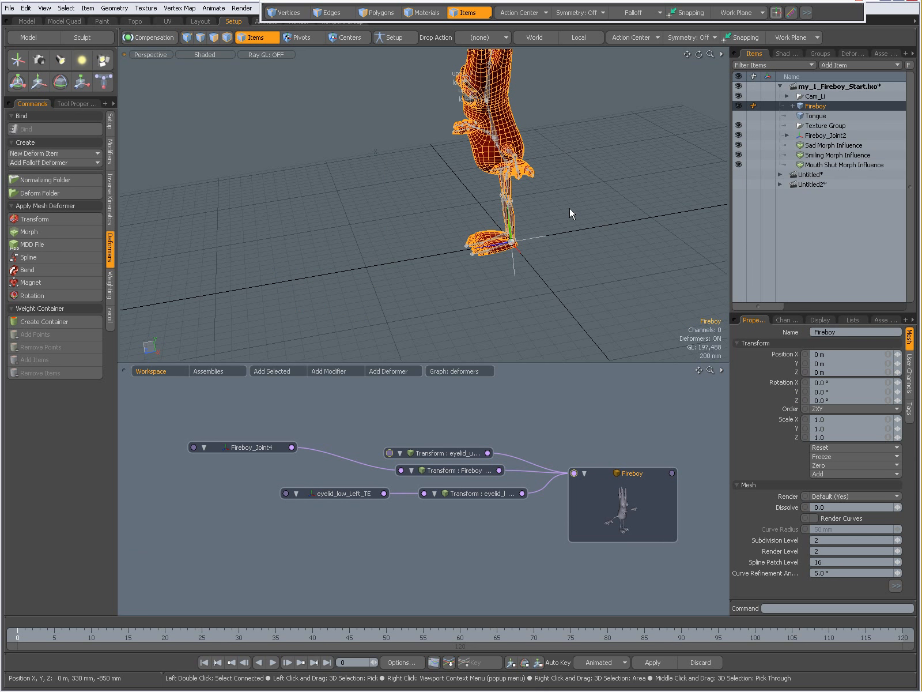
left_click(468, 248)
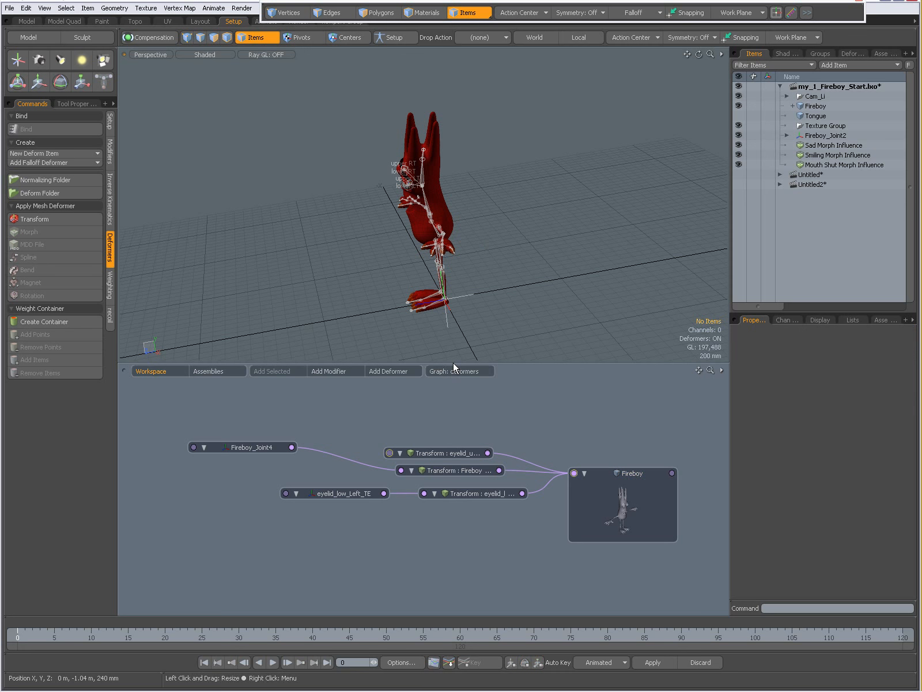
Enlarge the 3D viewport over the schematic and frame the Fireboy's face around the eyes
left_click_drag(453, 361, 444, 561)
left_click_drag(454, 327, 573, 307, "alt")
left_click_drag(455, 311, 550, 308, "alt")
left_click_drag(441, 239, 525, 238, "ctrl+alt")
left_click_drag(445, 272, 531, 322, "alt+shift")
left_click_drag(480, 272, 445, 319, "ctrl+alt")
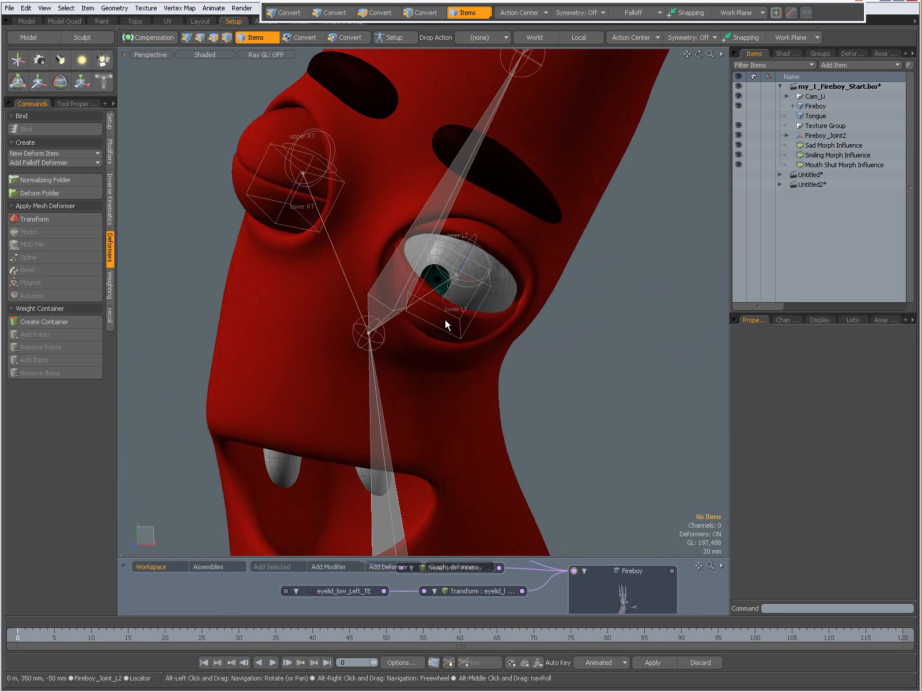
Select the upper and lower eyelid transform effectors of both the left and right eyes
left_click(488, 268)
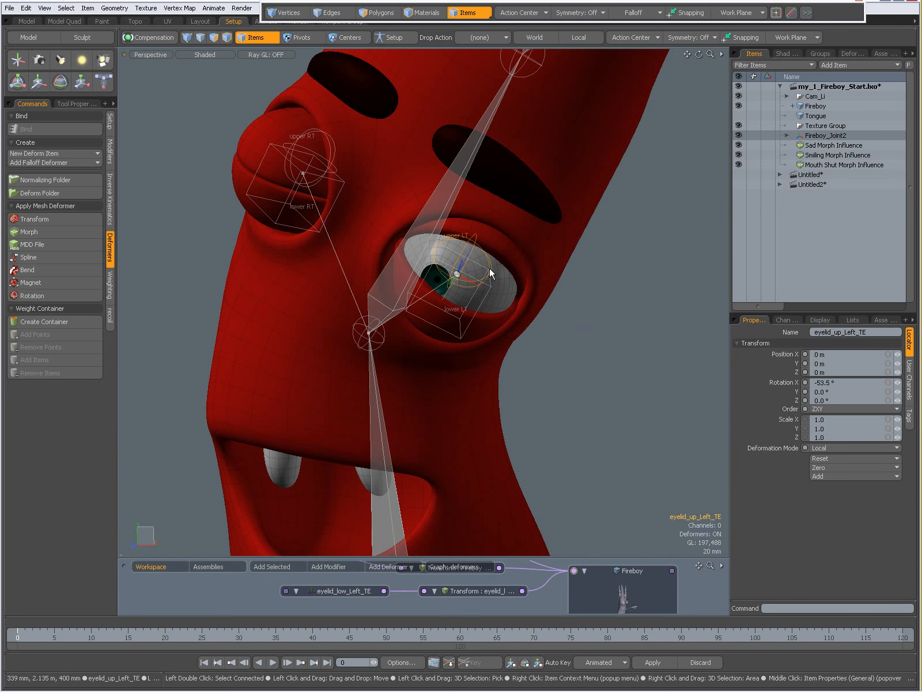
left_click(489, 284, "shift")
left_click(331, 164, "shift")
left_click(296, 163, "shift")
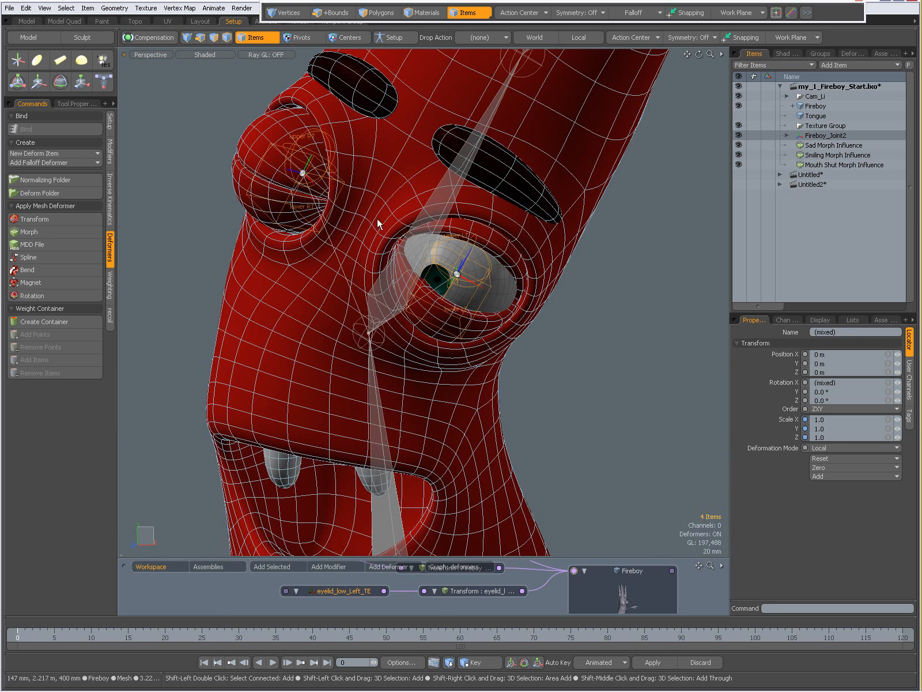
Select the head joint Fireboy_Joint4 and frame the whole head
left_click(428, 212)
left_click_drag(497, 310, 460, 291, "ctrl+alt")
left_click_drag(460, 292, 505, 289, "alt+shift")
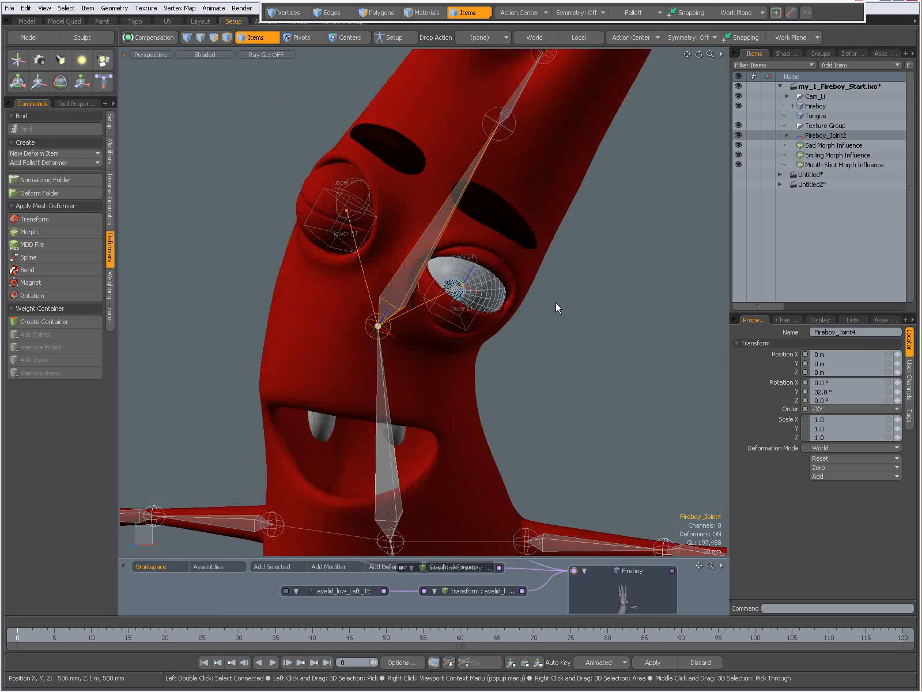
Inspect the deformer order by selecting the four eyelid transforms and briefly expanding Fireboy_skeleton_Normalizing_Folder
left_click(846, 54)
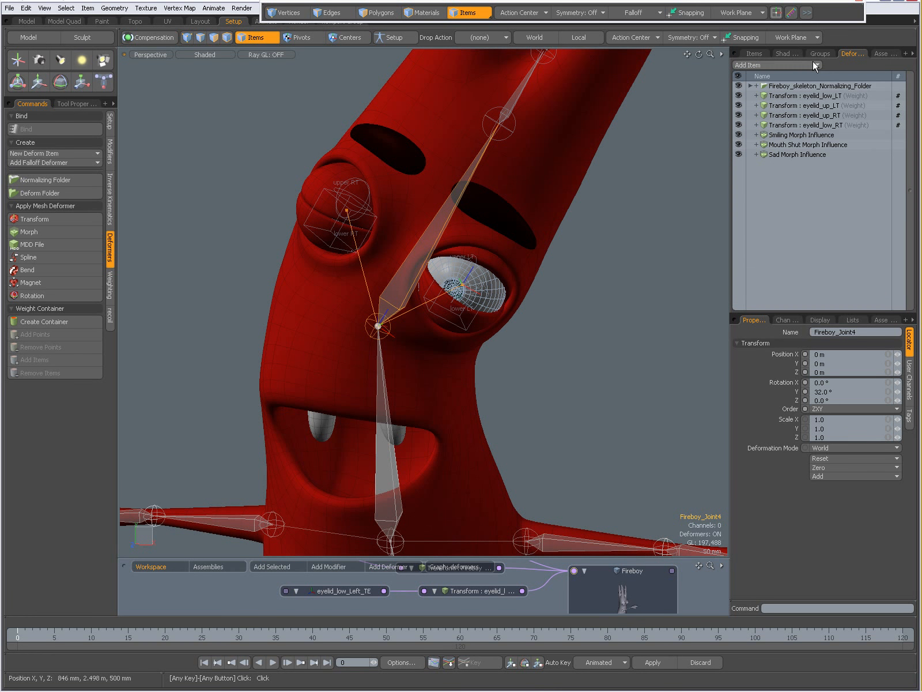
left_click(793, 97)
left_click(791, 125, "shift")
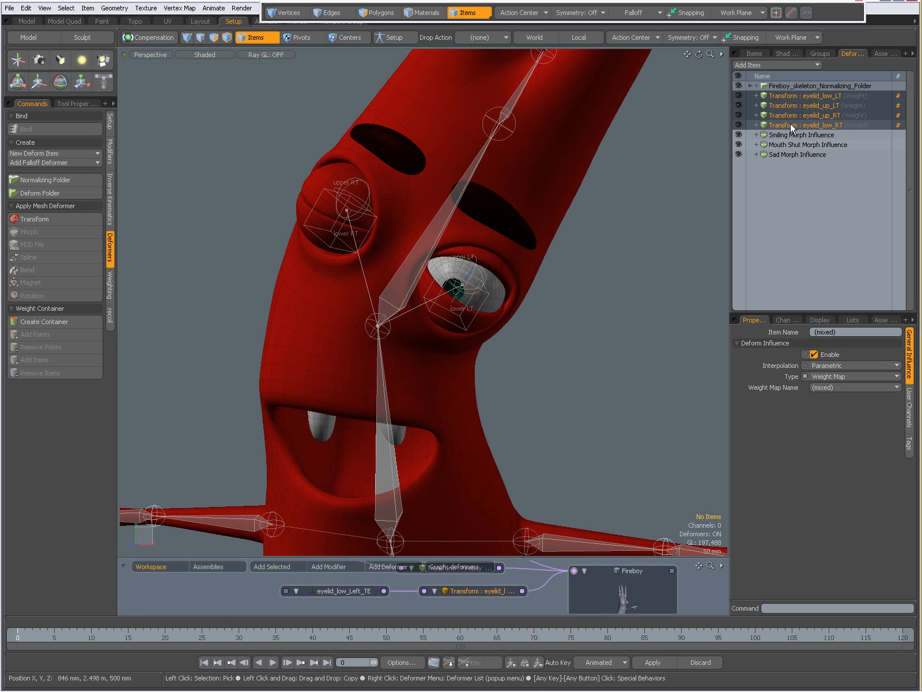
left_click(751, 85)
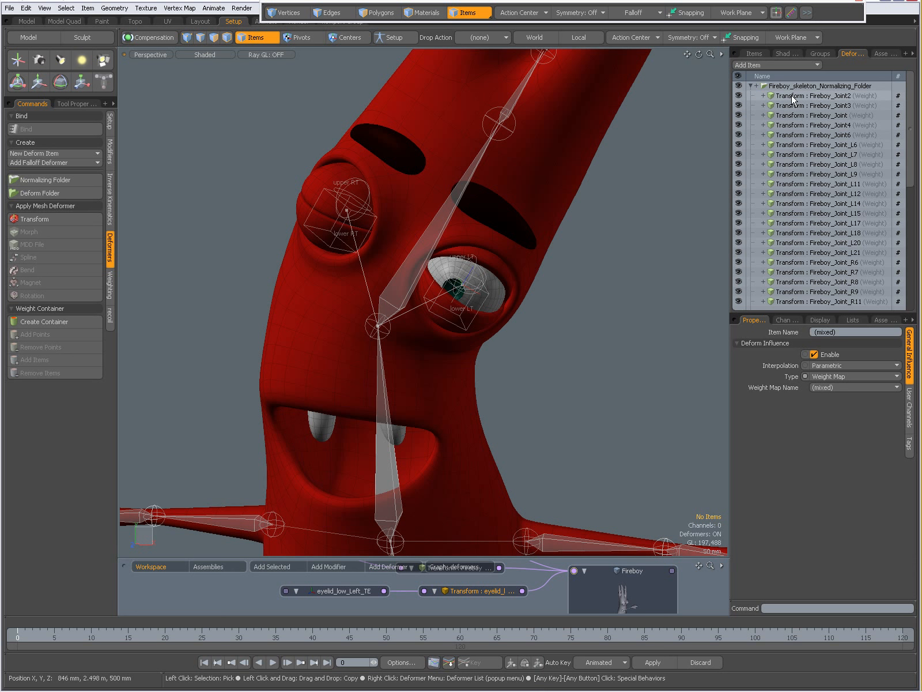
left_click(750, 85)
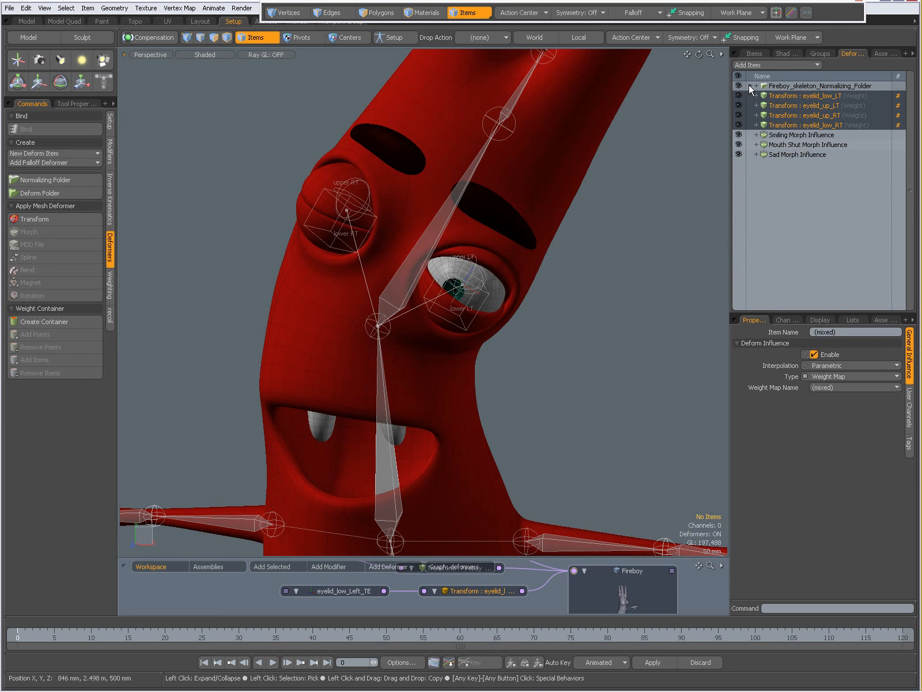
Try placing the eyelid_low_LT transform deformer, and then eyelid_up_LT, above Fireboy_skeleton_Normalizing_Folder in the deformer order
left_click(793, 95)
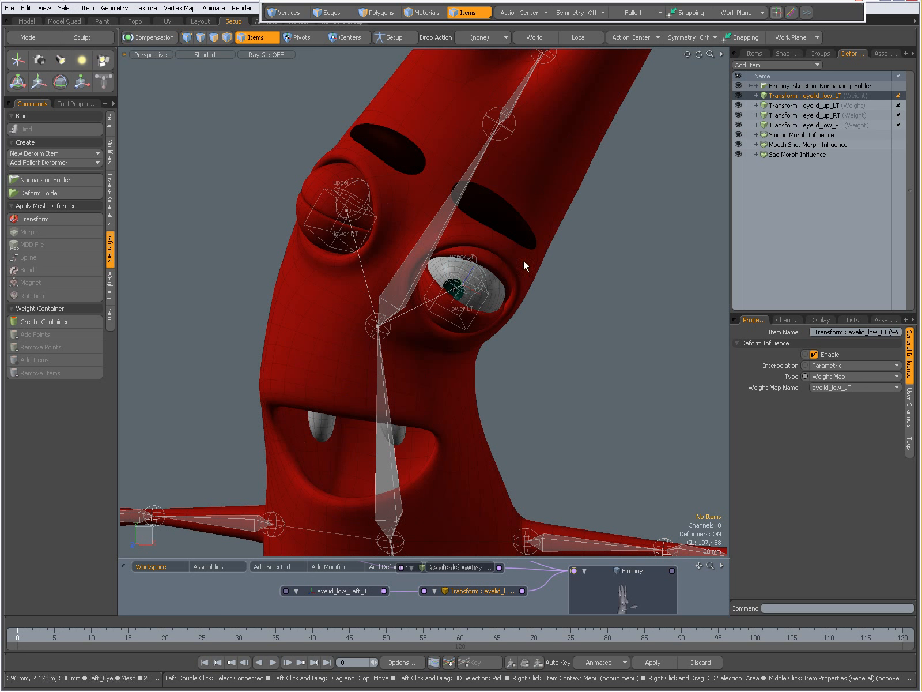
left_click_drag(817, 86, 816, 84)
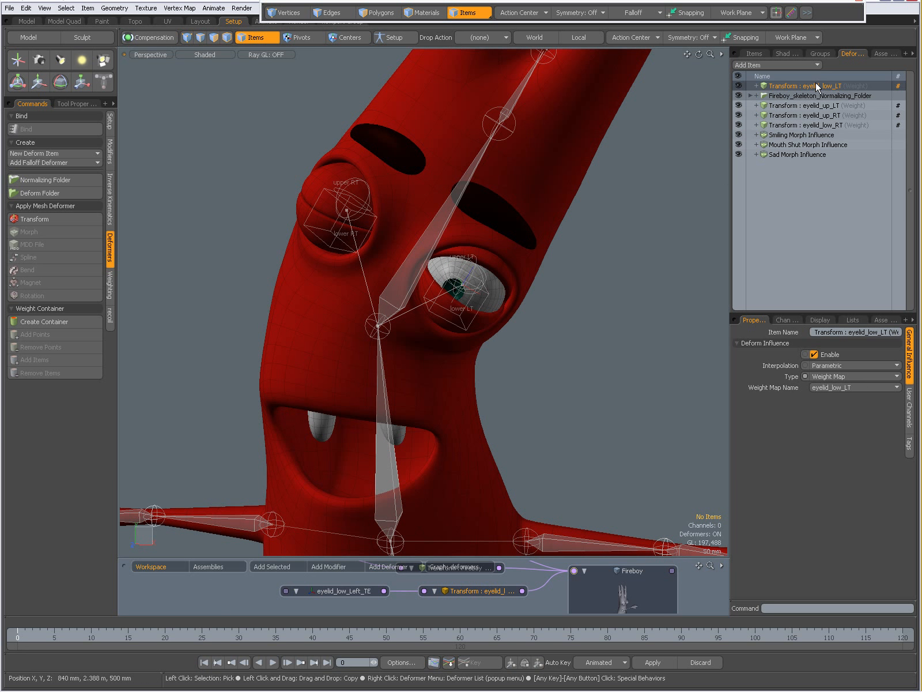
left_click_drag(619, 191, 511, 290, "alt")
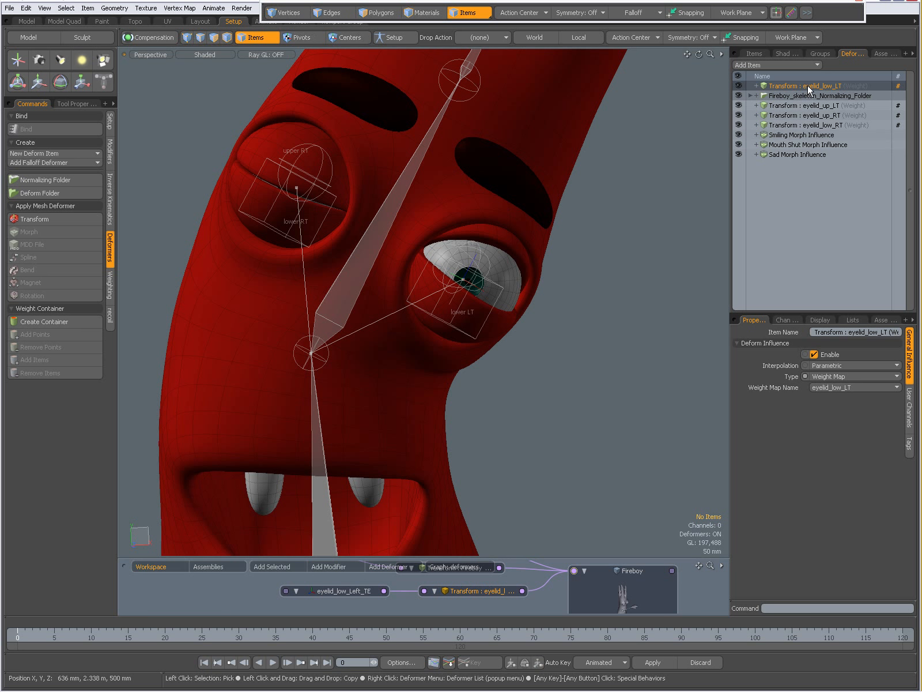
mouse_move(807, 85)
left_mouse_down()
mouse_move(805, 106)
mouse_move(807, 81)
left_mouse_up()
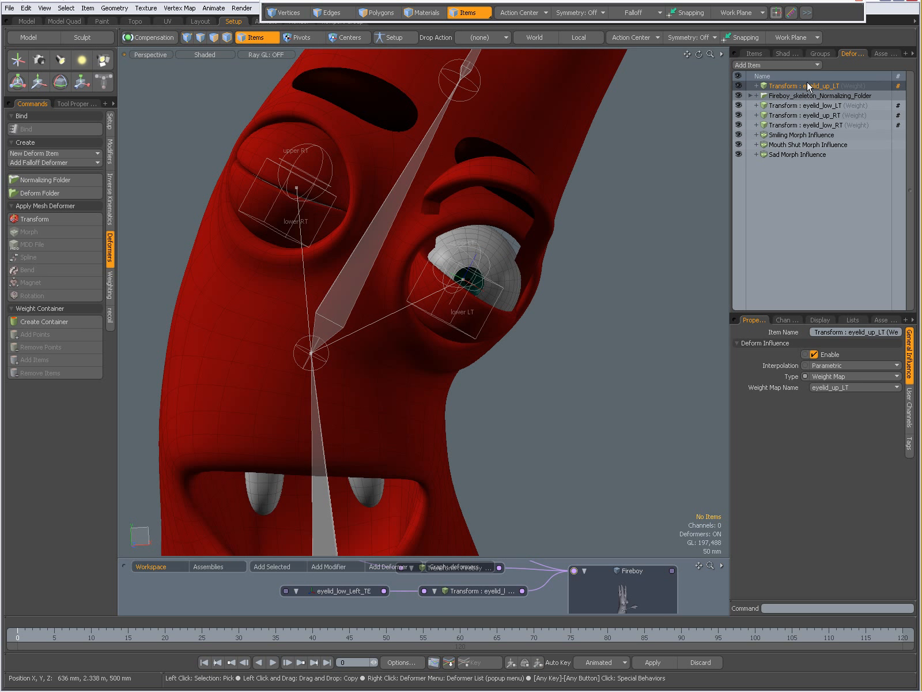
mouse_move(563, 269)
left_mouse_down("alt")
mouse_move(530, 266)
mouse_move(628, 298)
mouse_move(555, 364)
mouse_move(505, 235)
mouse_move(519, 246)
mouse_move(303, 298)
mouse_move(318, 334)
mouse_move(443, 291)
mouse_move(520, 283)
mouse_move(494, 281)
mouse_move(588, 261)
mouse_move(521, 275)
mouse_move(571, 264)
left_mouse_up("alt")
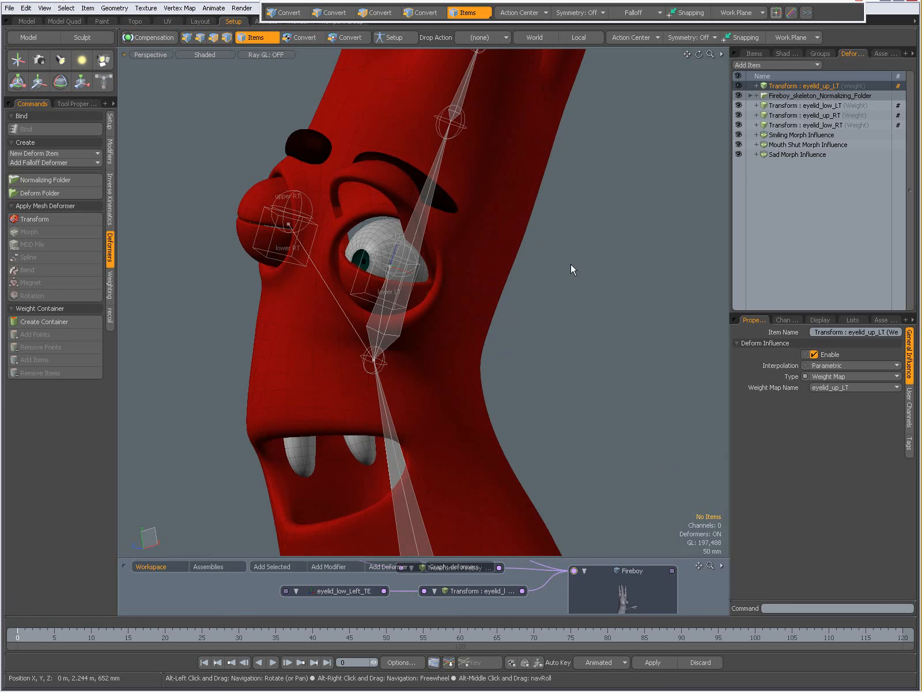
Select the torso joint Fireboy_Joint and set its link shape to Pyramid
left_click(499, 197)
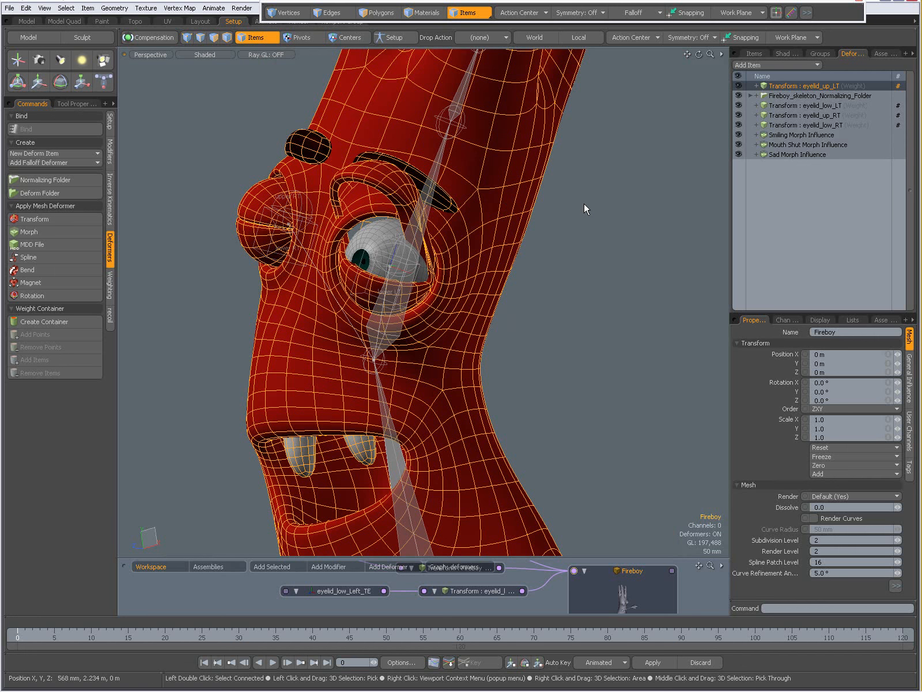
left_click(394, 462)
left_click_drag(574, 297, 519, 192, "alt")
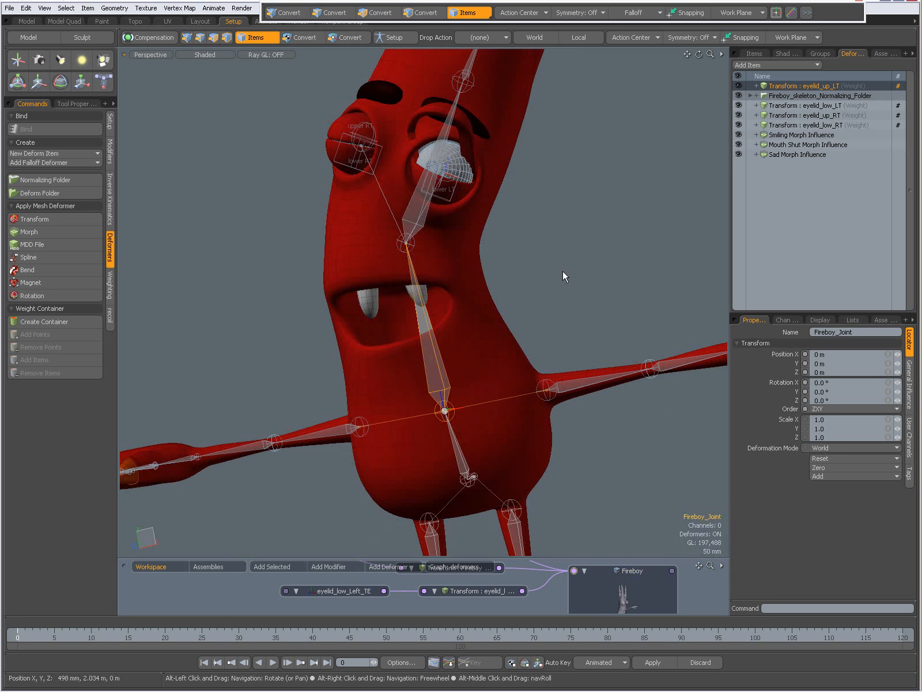
left_click_drag(568, 270, 528, 304, "alt")
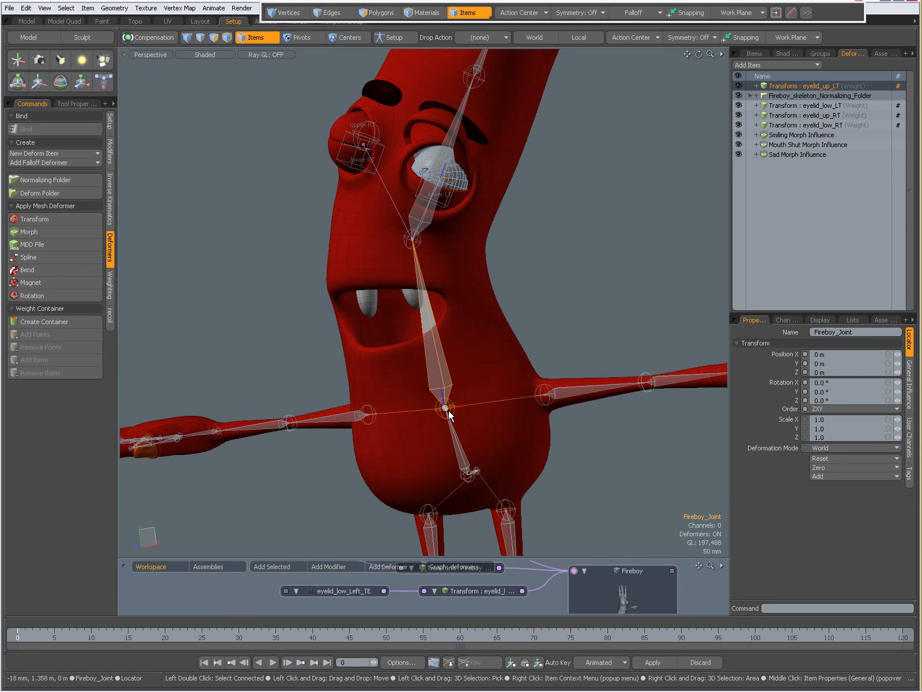
left_click(819, 321)
left_click(909, 386)
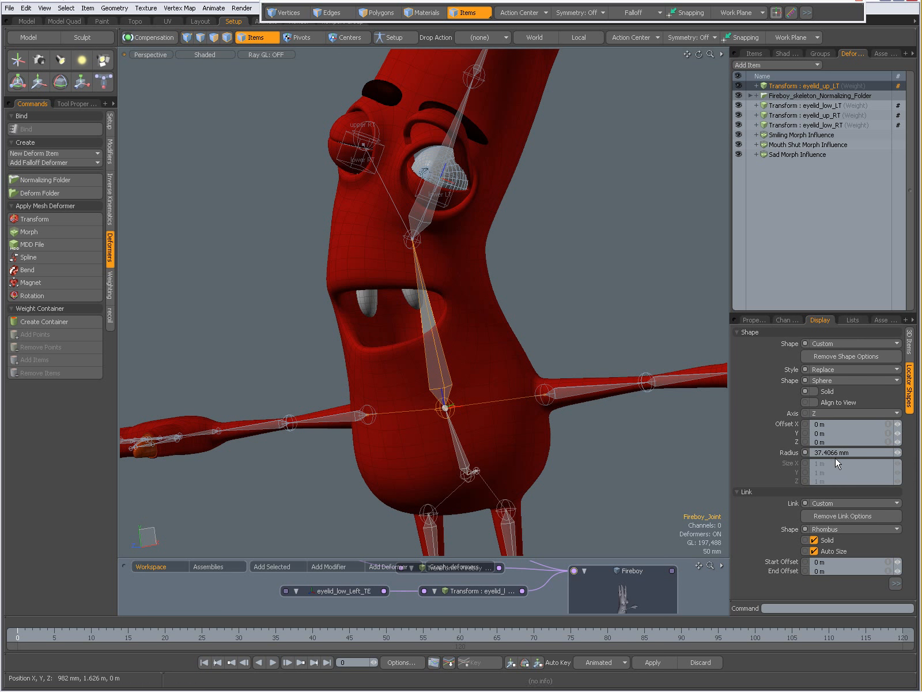
left_click(827, 530)
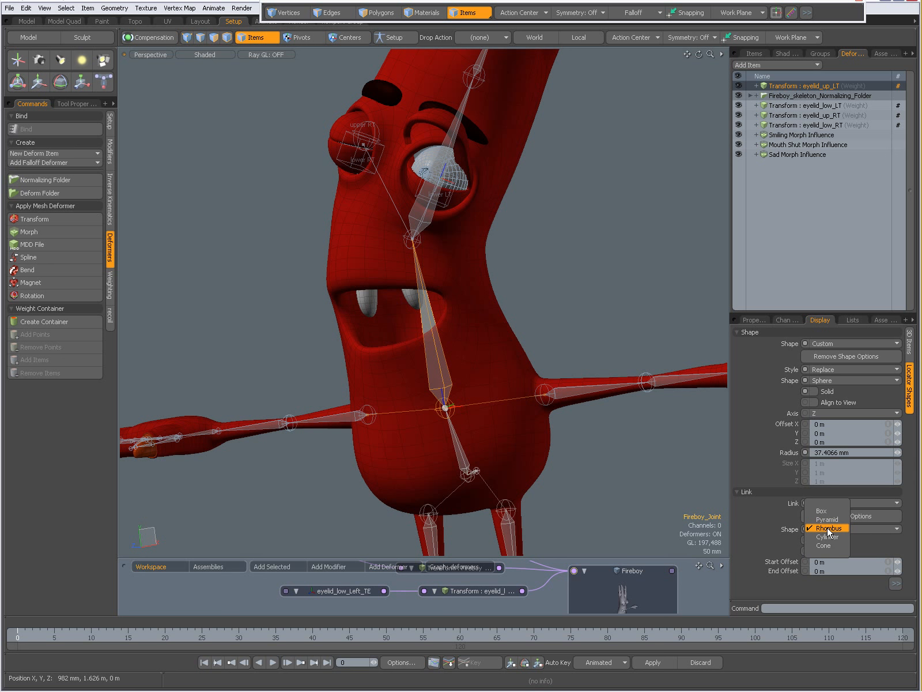
left_click(828, 519)
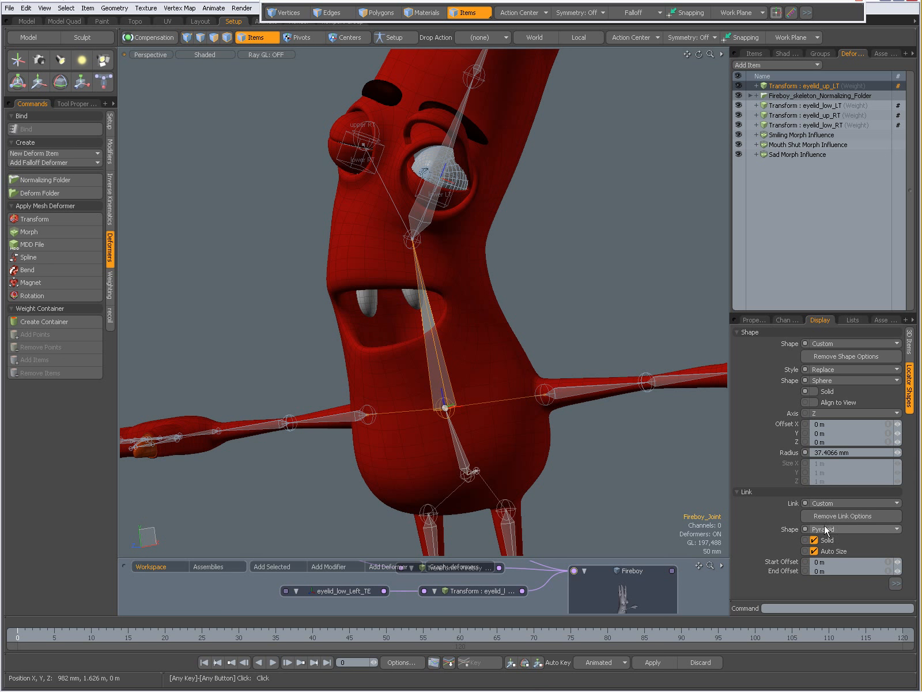
Try the Box link shape on Fireboy_Joint, and return it to Pyramid
left_click(828, 529)
left_click(822, 522)
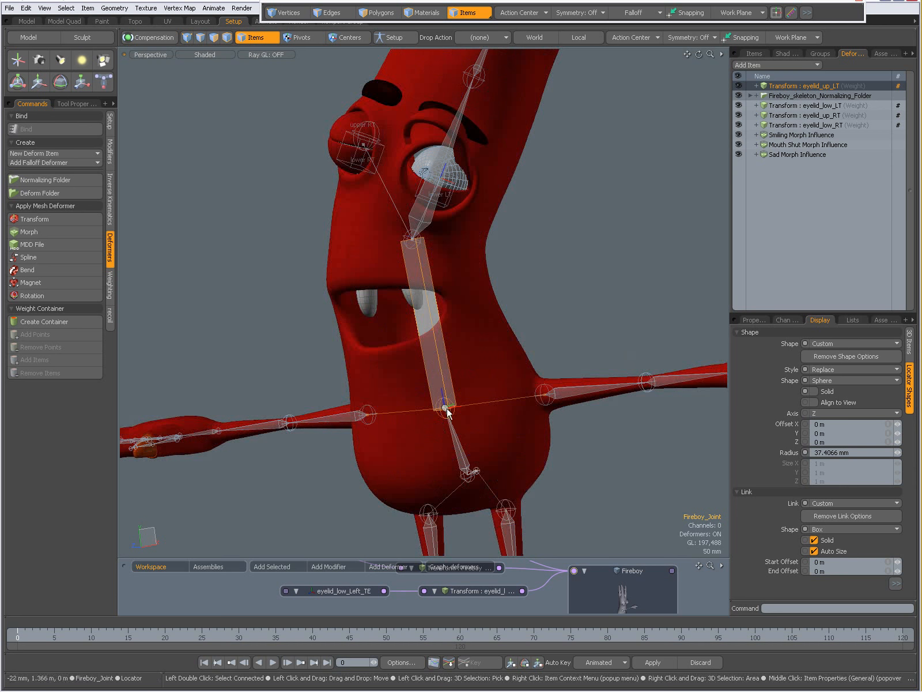
left_click(842, 529)
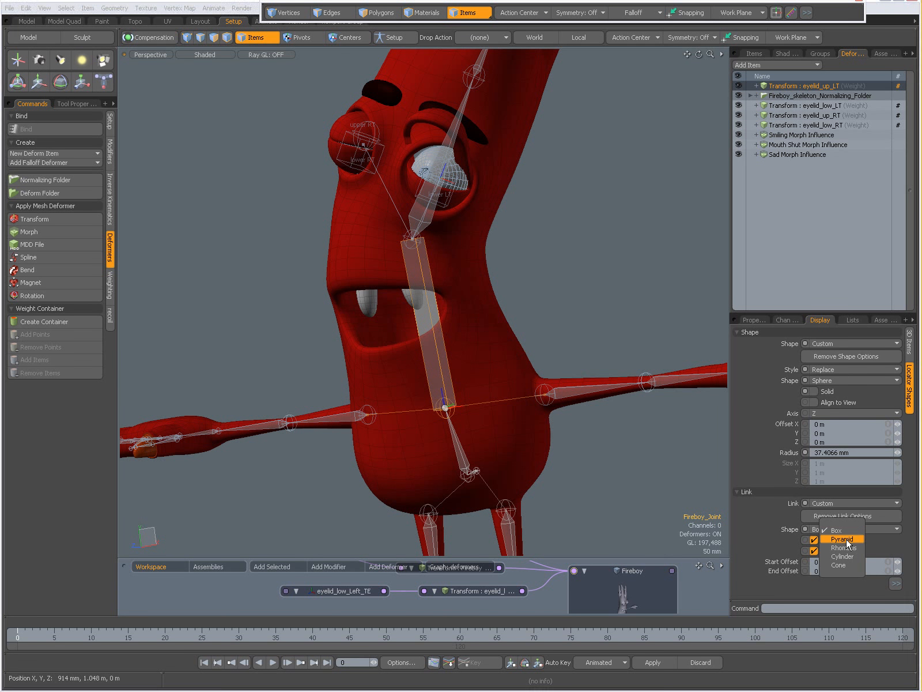
left_click(844, 539)
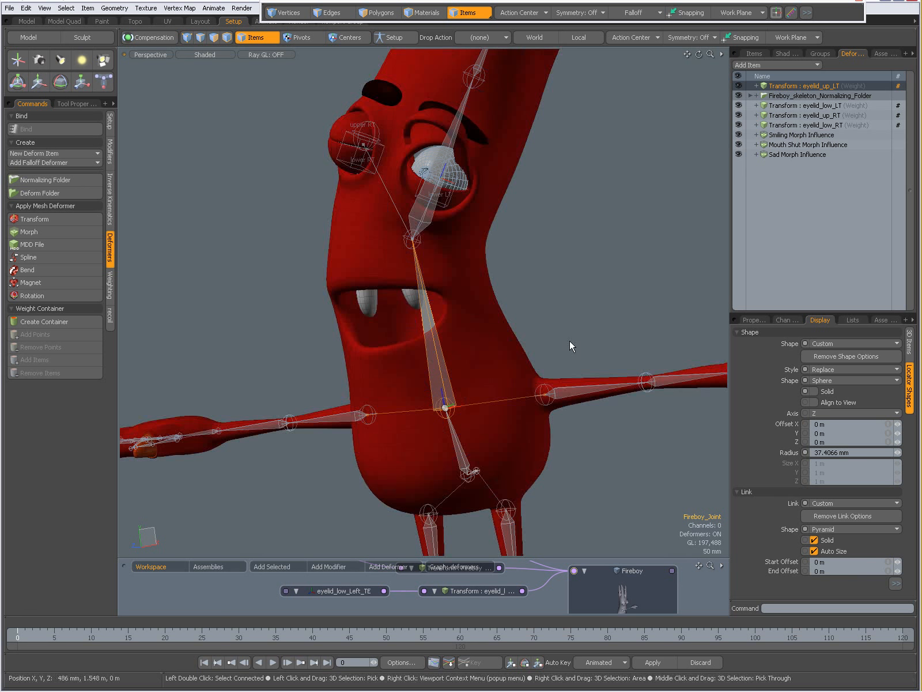
Enlarge the schematic to examine the deformer connections to the Fireboy mesh, and shrink it back
left_click_drag(567, 341, 482, 456, "alt")
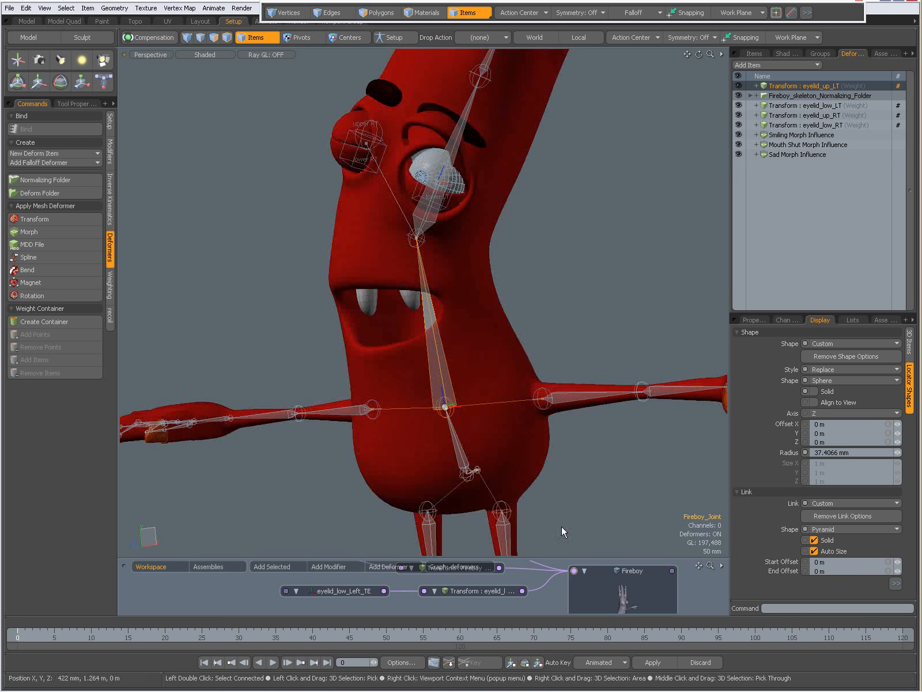
left_click_drag(561, 556, 438, 385)
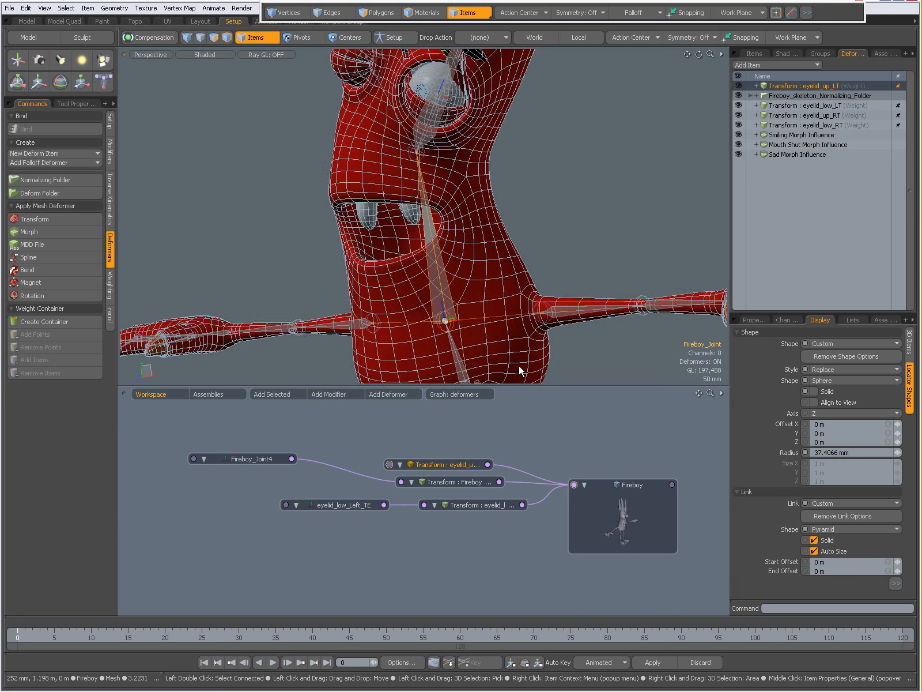
left_click_drag(515, 384, 473, 558)
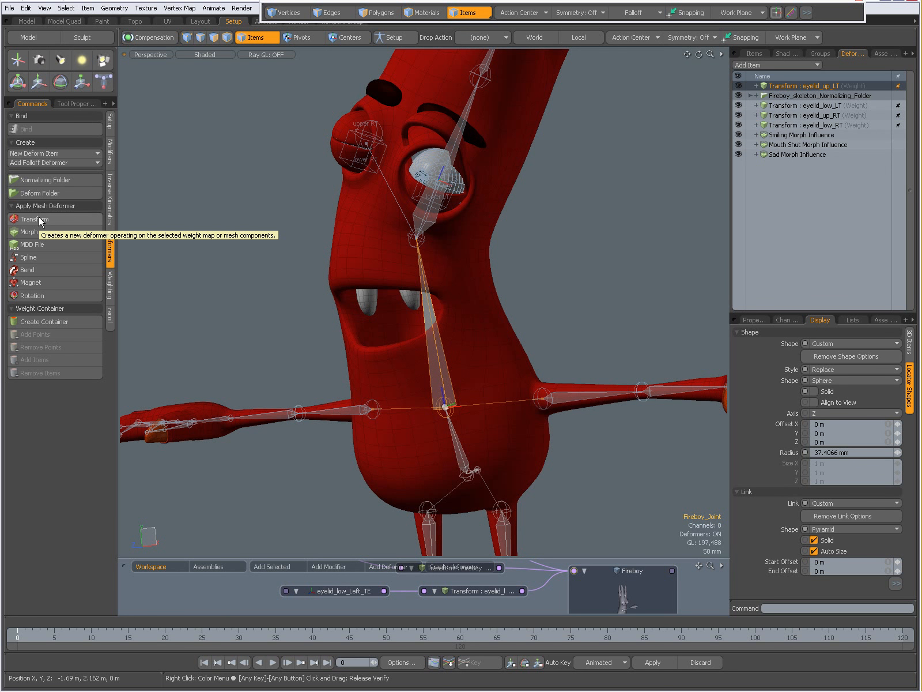
left_click_drag(421, 305, 456, 321, "alt")
left_click(478, 333)
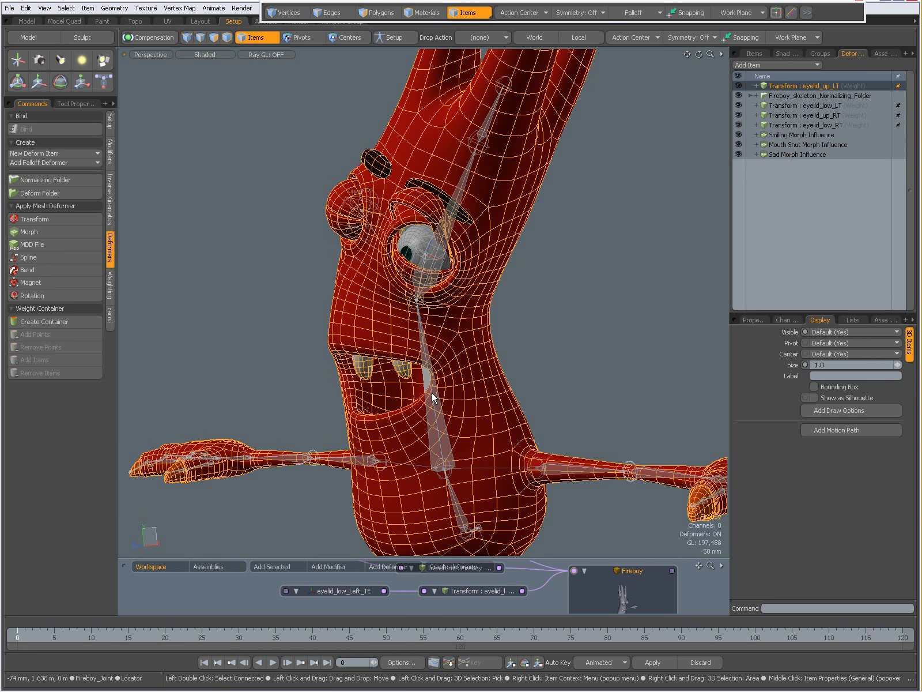
left_click(431, 392)
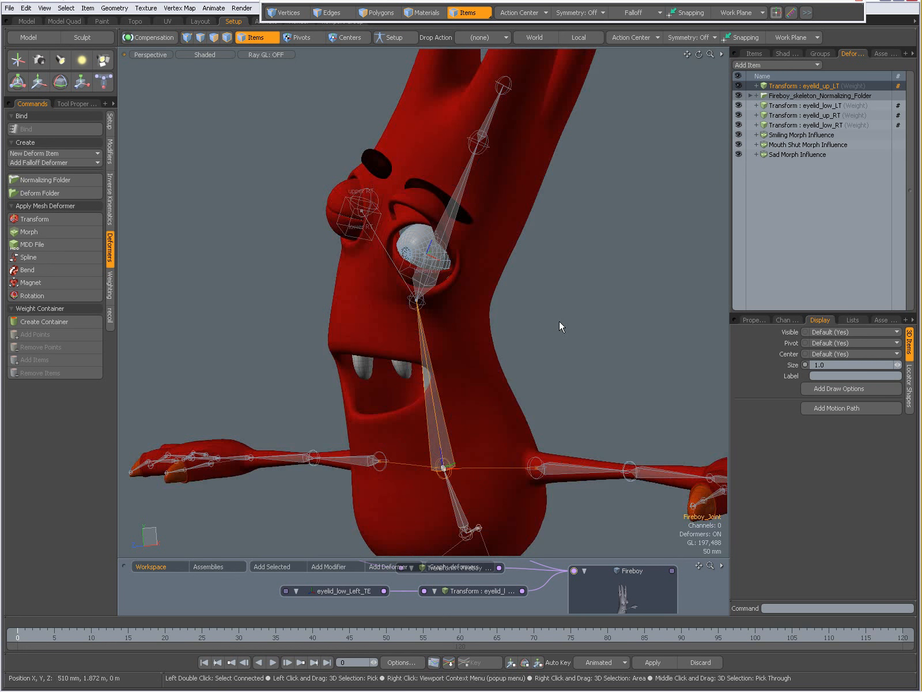
left_click_drag(497, 319, 463, 329, "alt")
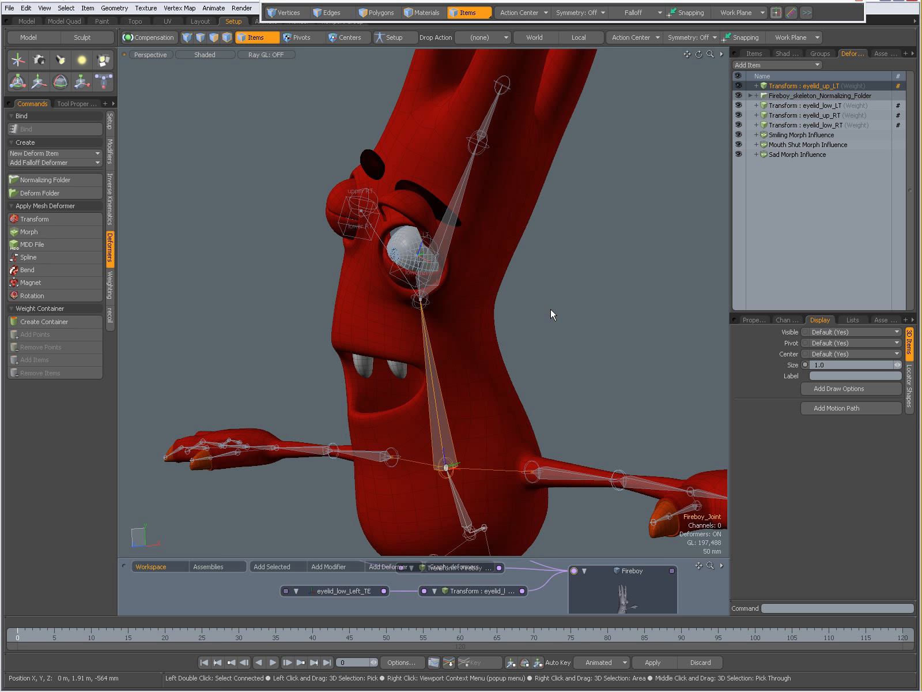
Select the upper left eyelid effector and move the eyelid_up_LT deformer back below the normalizing folder, directly after eyelid_low_LT
left_click_drag(552, 305, 458, 255, "ctrl+alt")
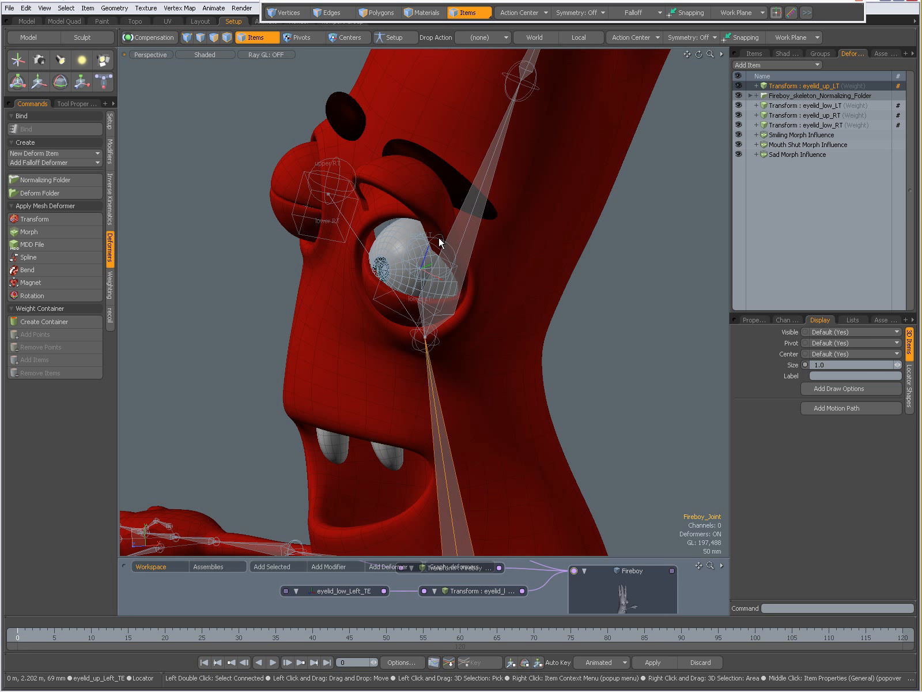
left_click(438, 237)
left_click_drag(439, 237, 487, 229, "alt")
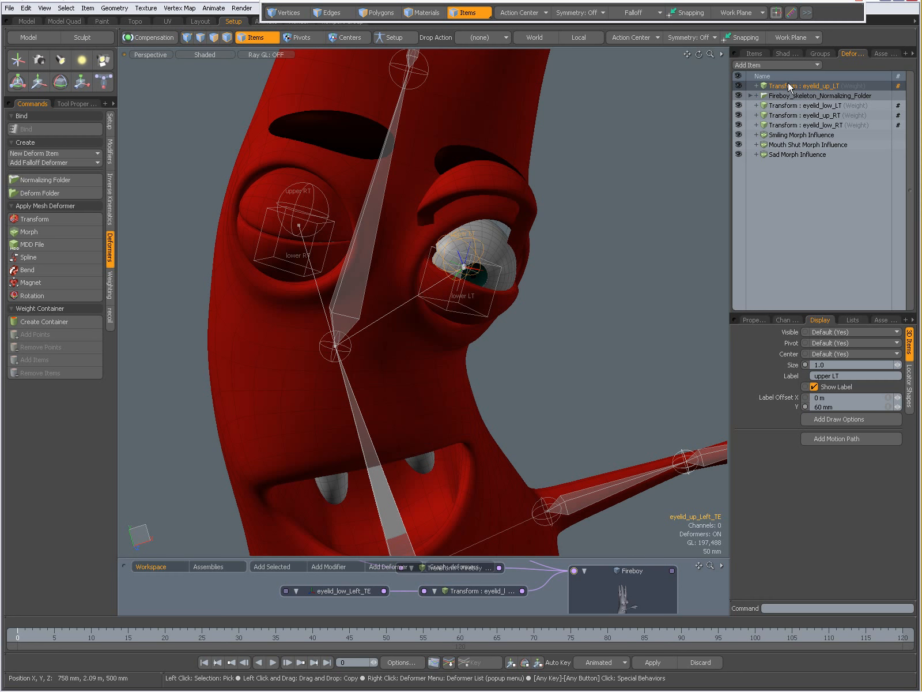
left_click_drag(788, 85, 787, 99)
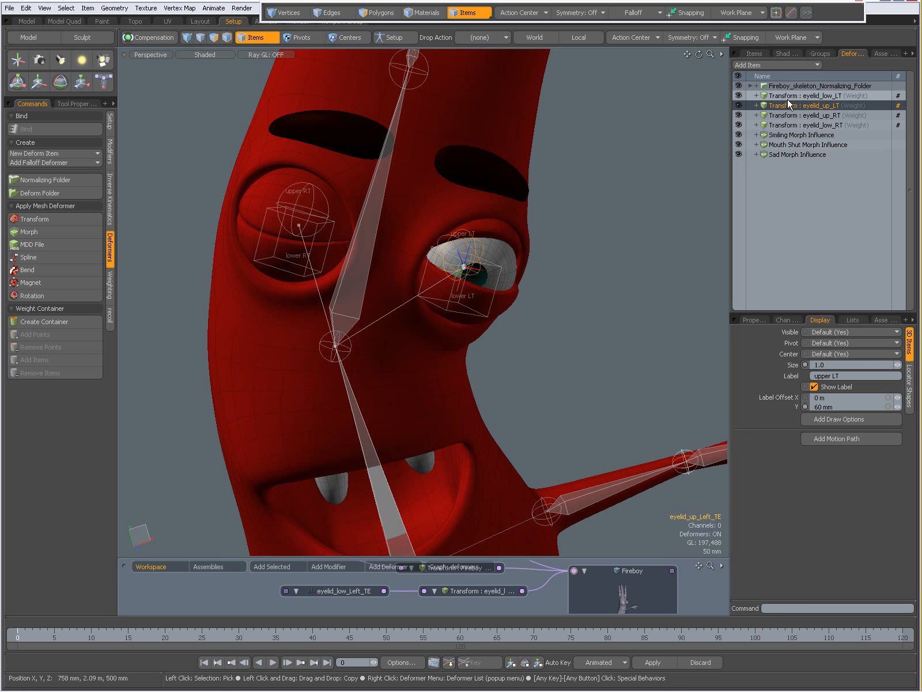
left_click_drag(487, 258, 580, 261, "alt")
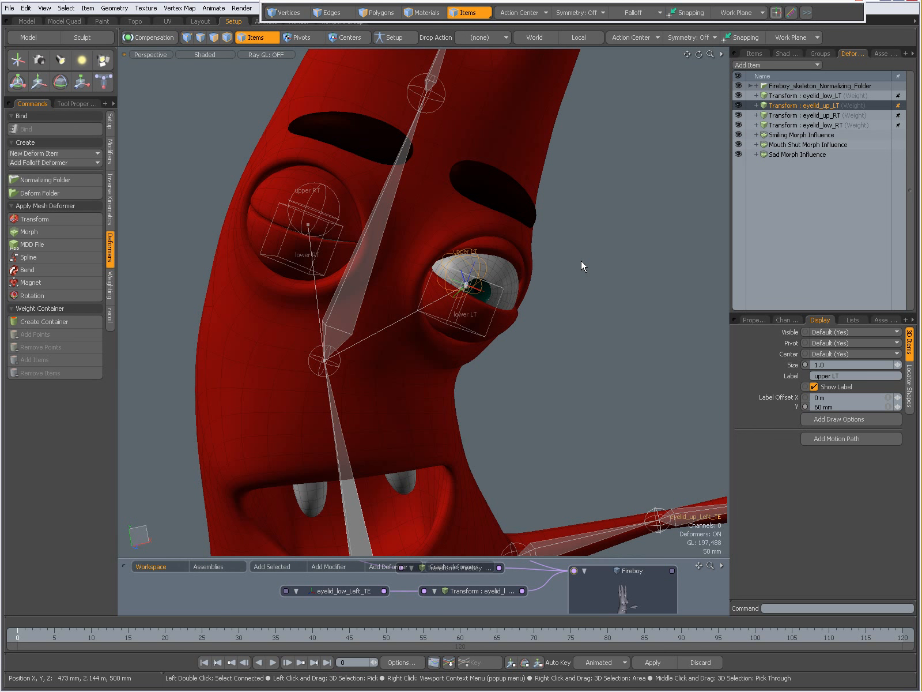
Switch to the Untitled2 scene by selecting its Sphere, frame the sphere and enlarge the schematic
left_click(753, 54)
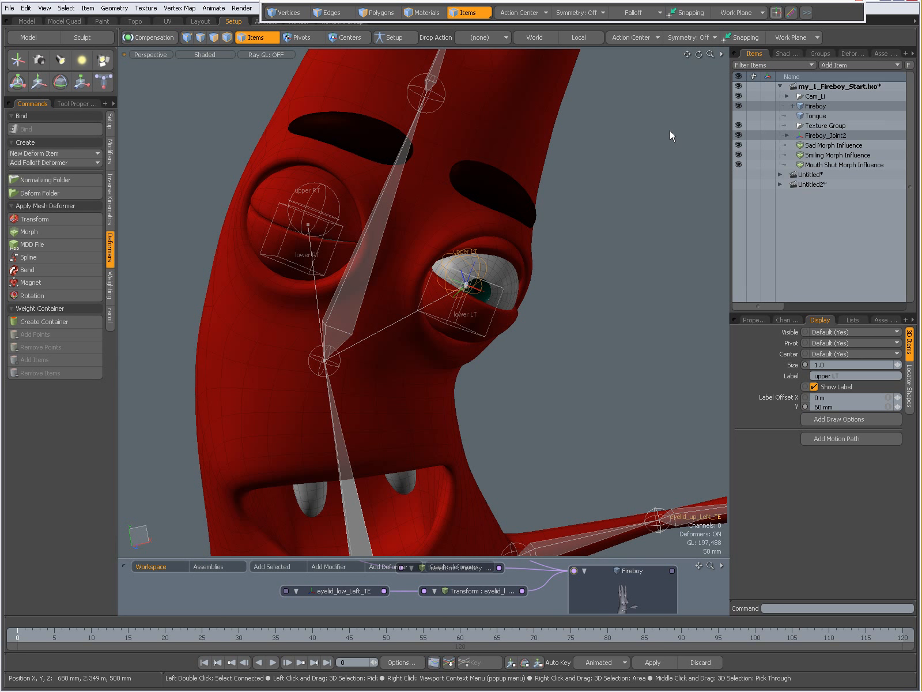
left_click(780, 86)
left_click(779, 105)
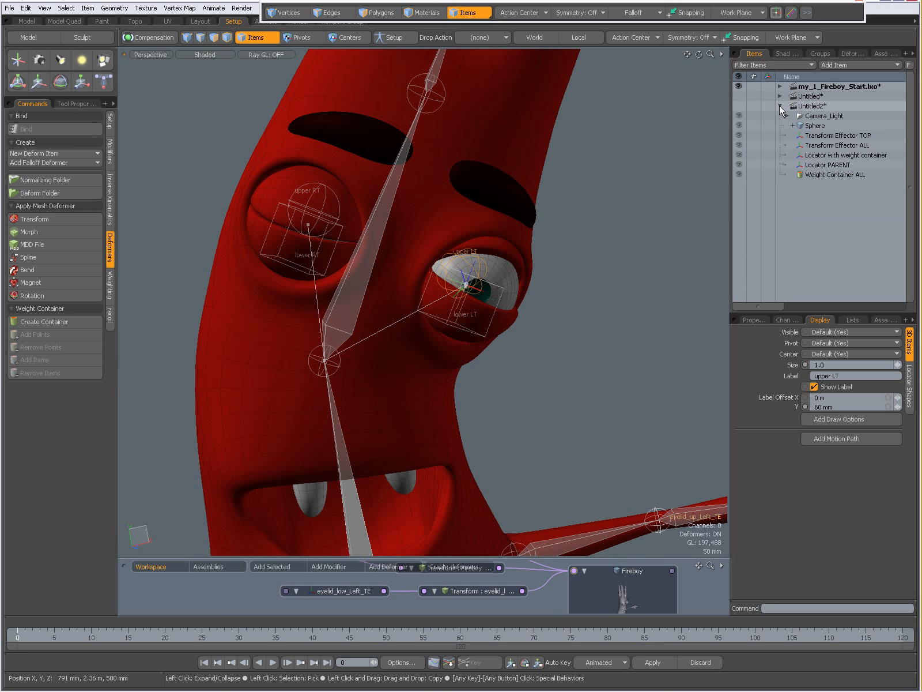
left_click(813, 126)
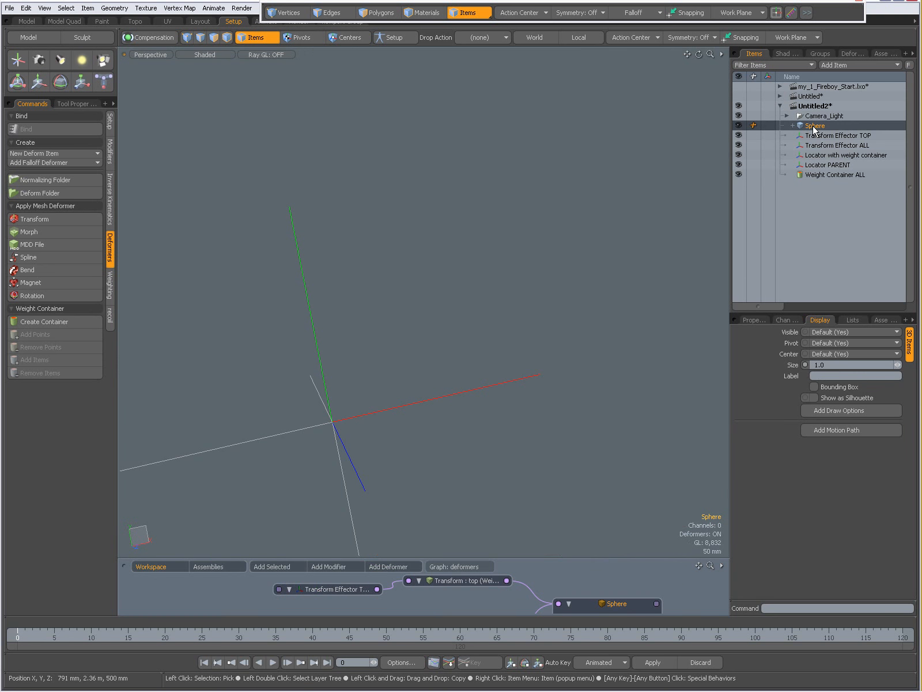
key("shift+a")
left_click_drag(558, 290, 457, 344, "alt")
left_click_drag(564, 558, 539, 350)
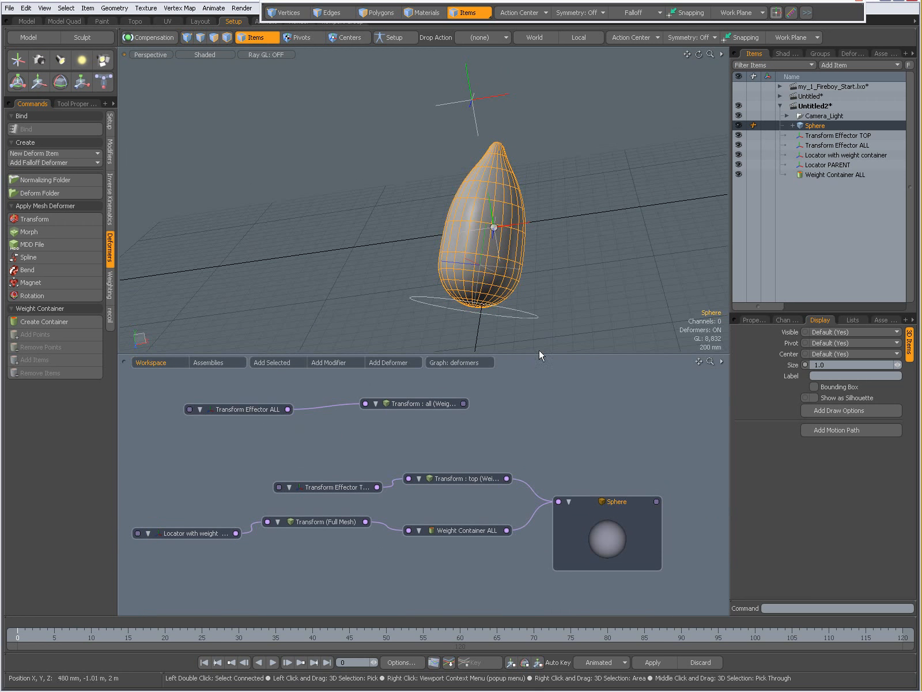
Reset the transforms of the Sphere, both transform effectors, the weight container locator and Locator PARENT, and clear the selection
left_click(805, 164, "shift")
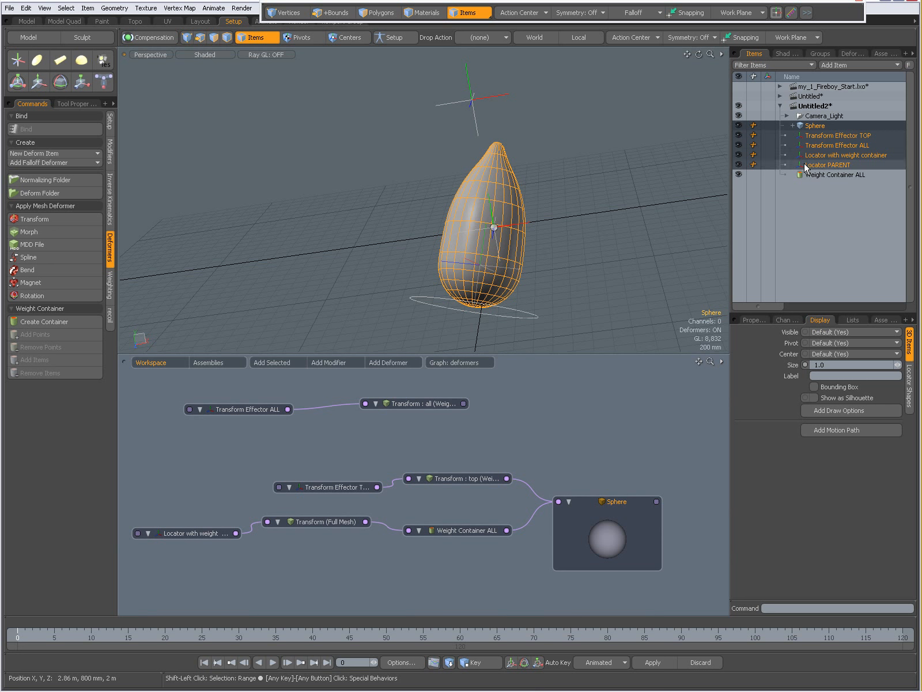
left_click(765, 320)
left_click(825, 447)
left_click(828, 481)
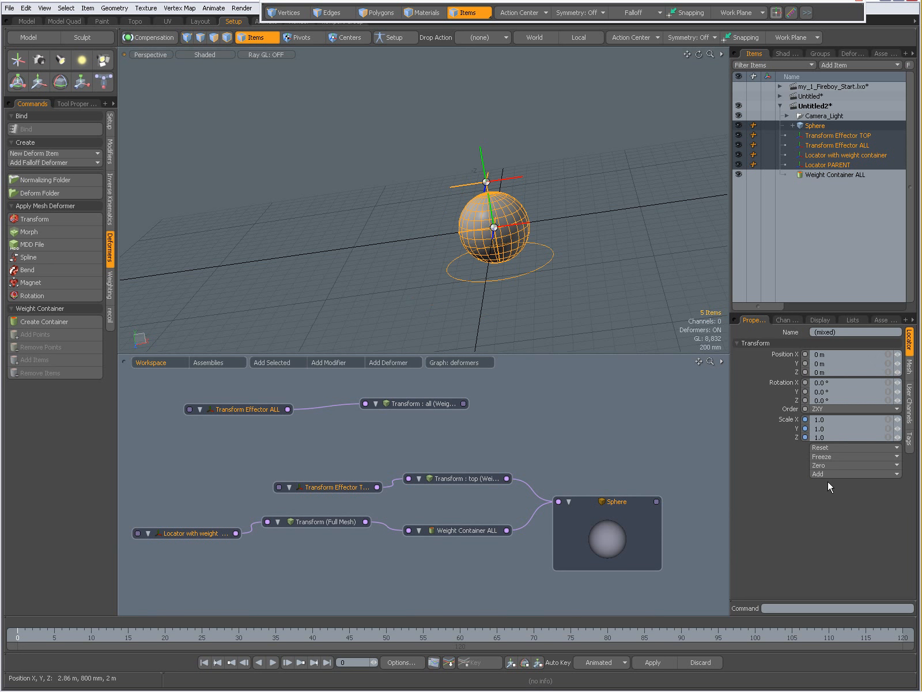
left_click(615, 197)
left_click_drag(615, 197, 535, 279, "alt")
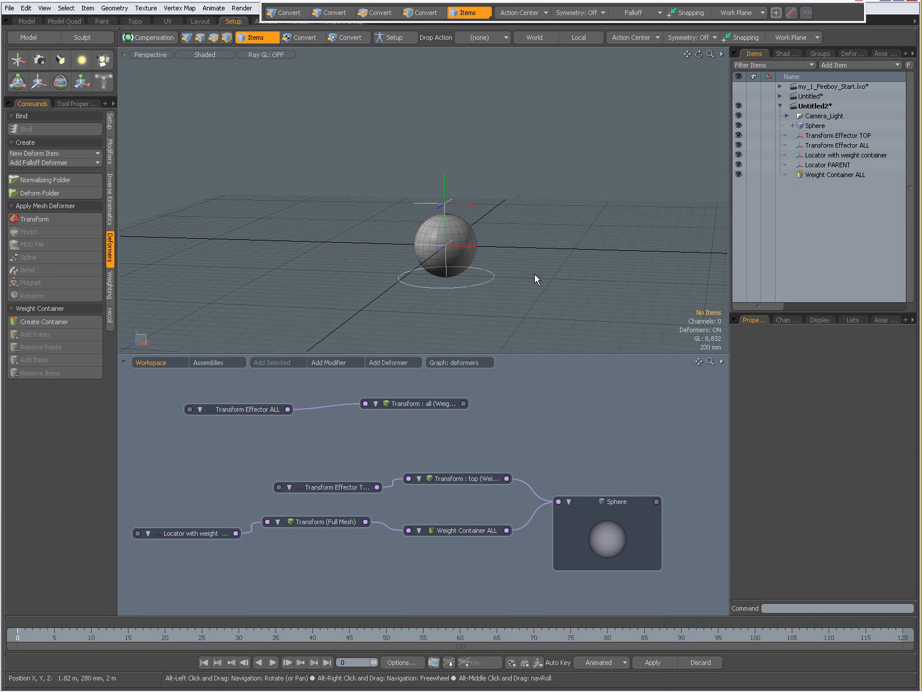
Select Transform Effector TOP above the sphere and move it up to about 980 mm in Y
left_click(443, 185)
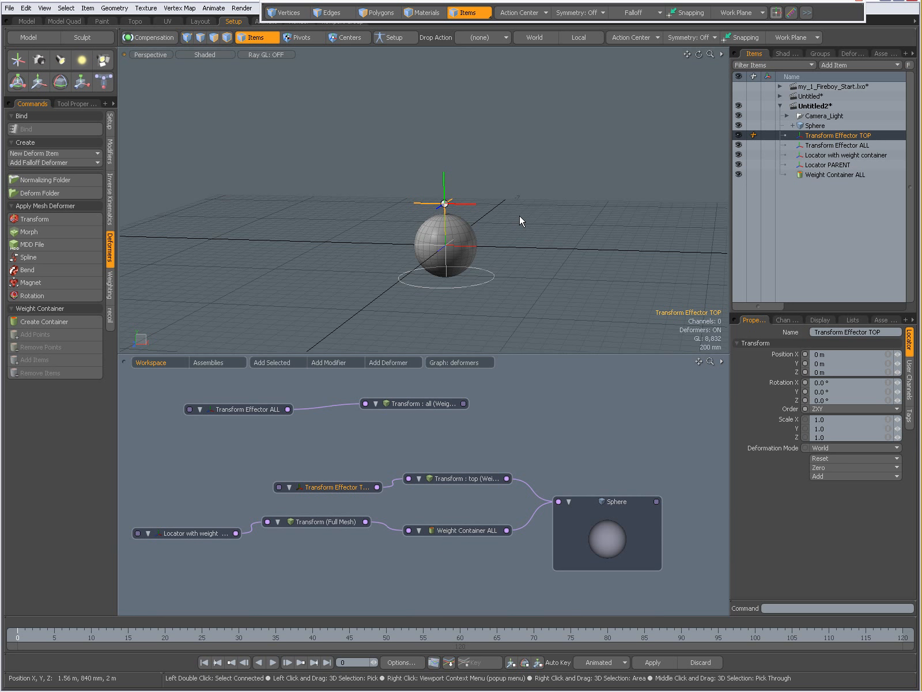
left_click(465, 239)
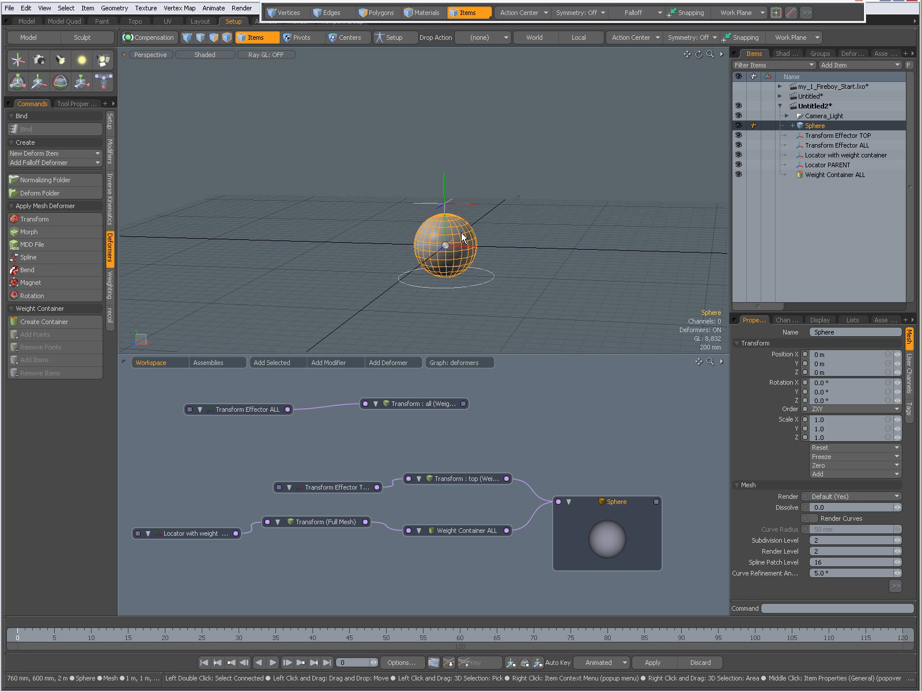
left_click(434, 183)
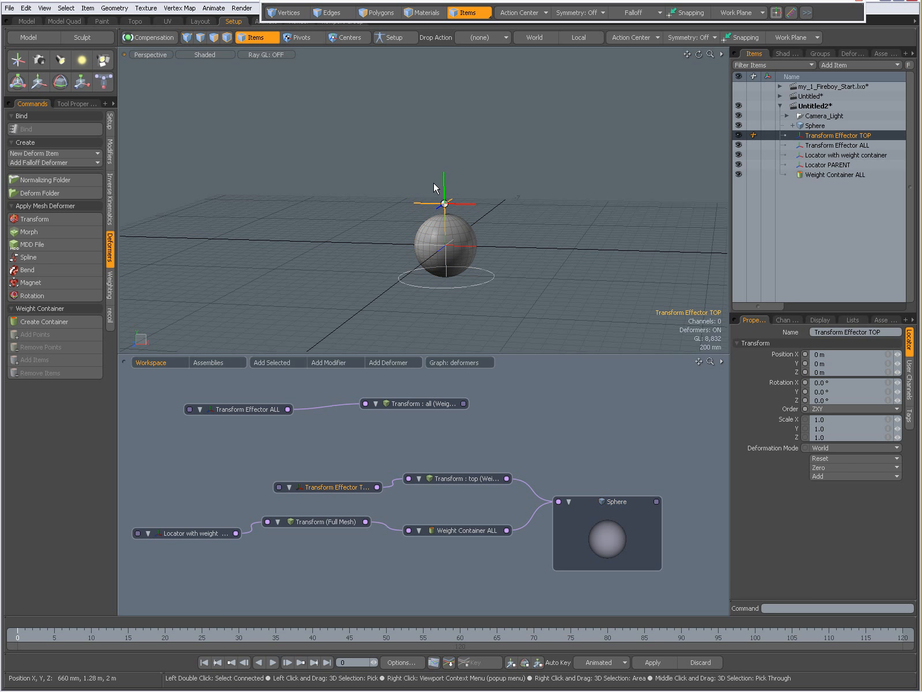
key("w")
left_click_drag(444, 178, 443, 116)
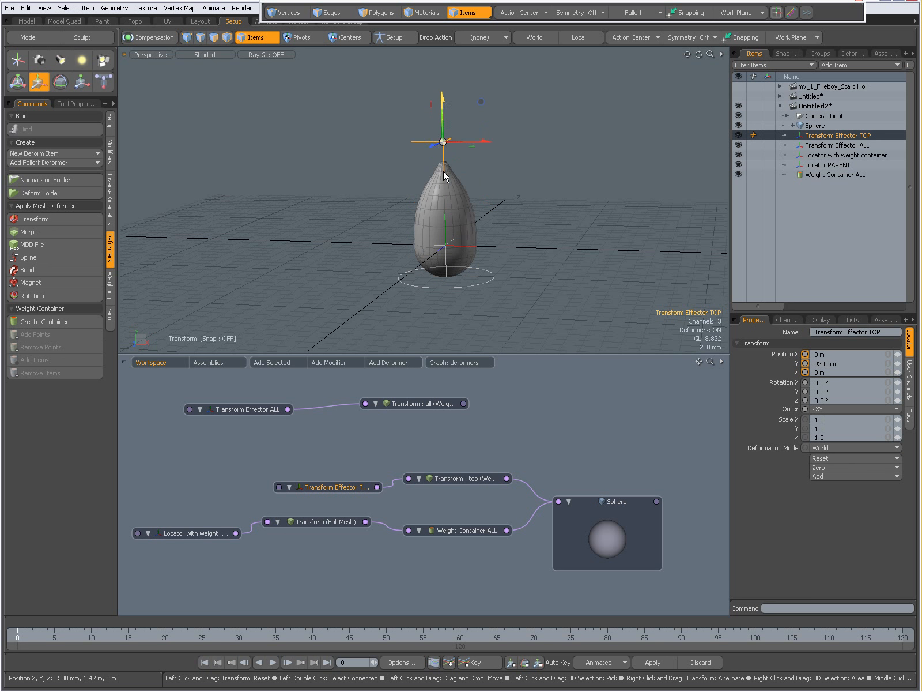
key("space")
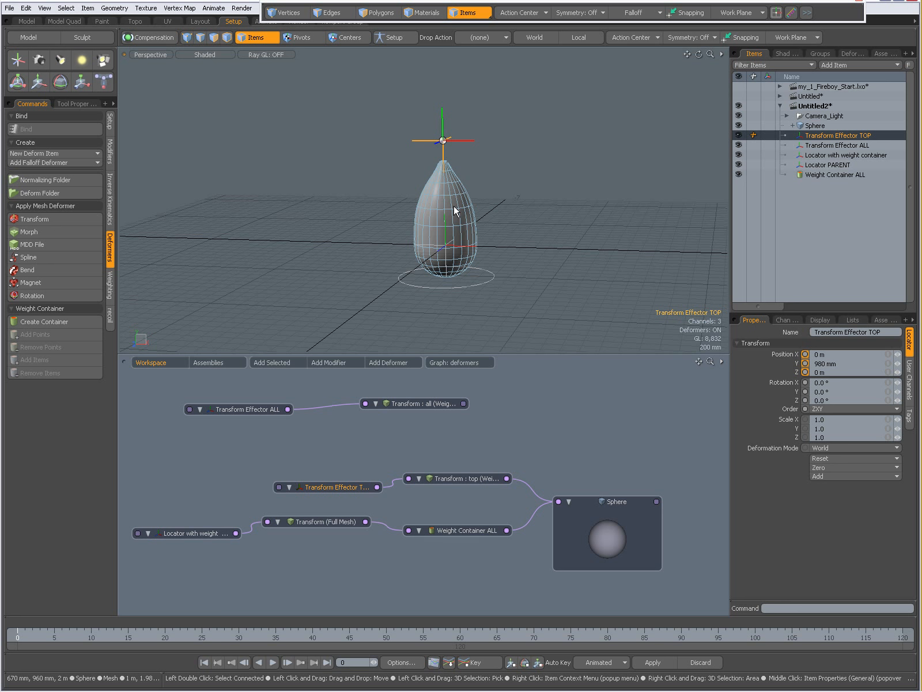
Select the weight container locator and tidy its node chain and the Transform Effector TOP chain into two rows in the schematic
left_click(464, 281)
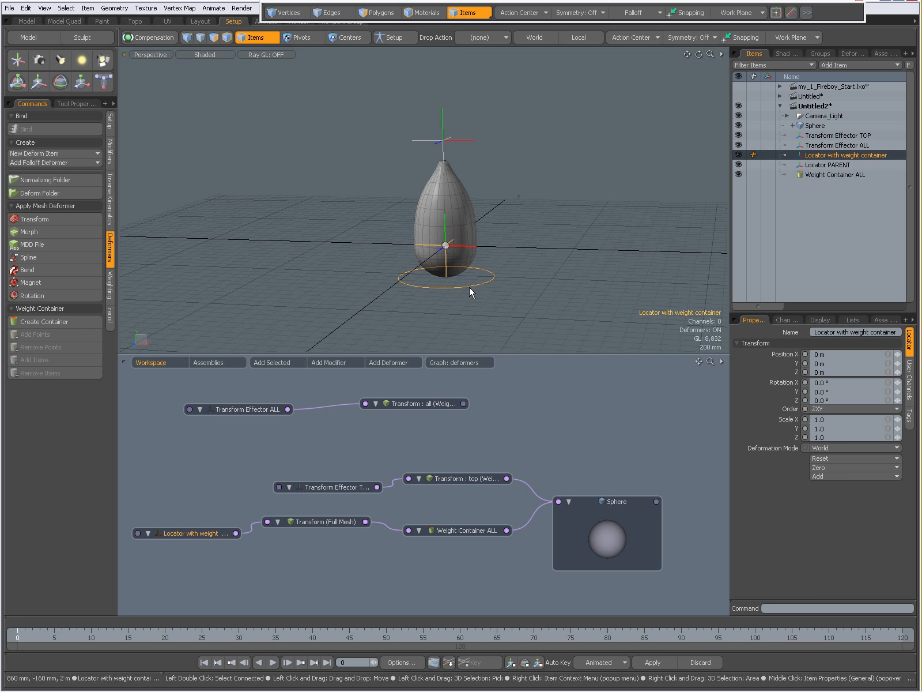
left_click_drag(133, 503, 521, 562)
left_click_drag(199, 534, 201, 528)
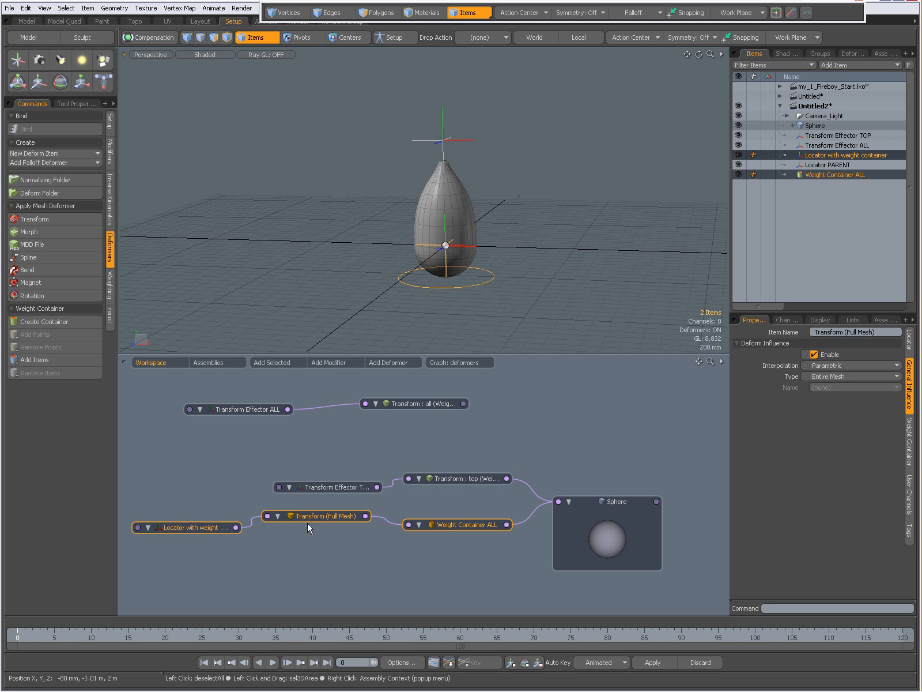
left_click(323, 517)
left_click_drag(460, 524, 460, 518)
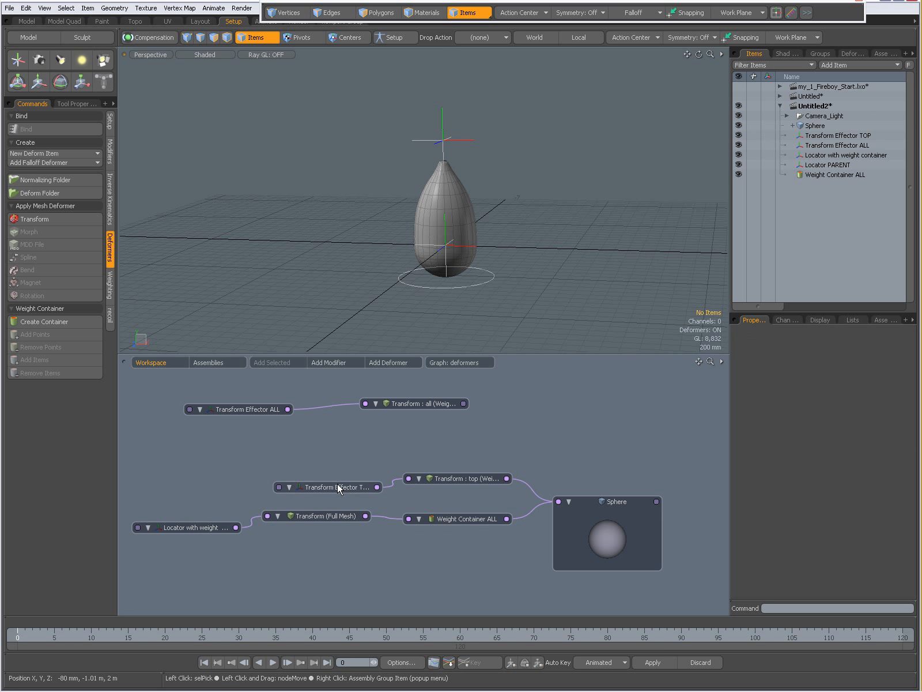
left_click_drag(336, 482, 339, 469)
left_click_drag(454, 477, 456, 473)
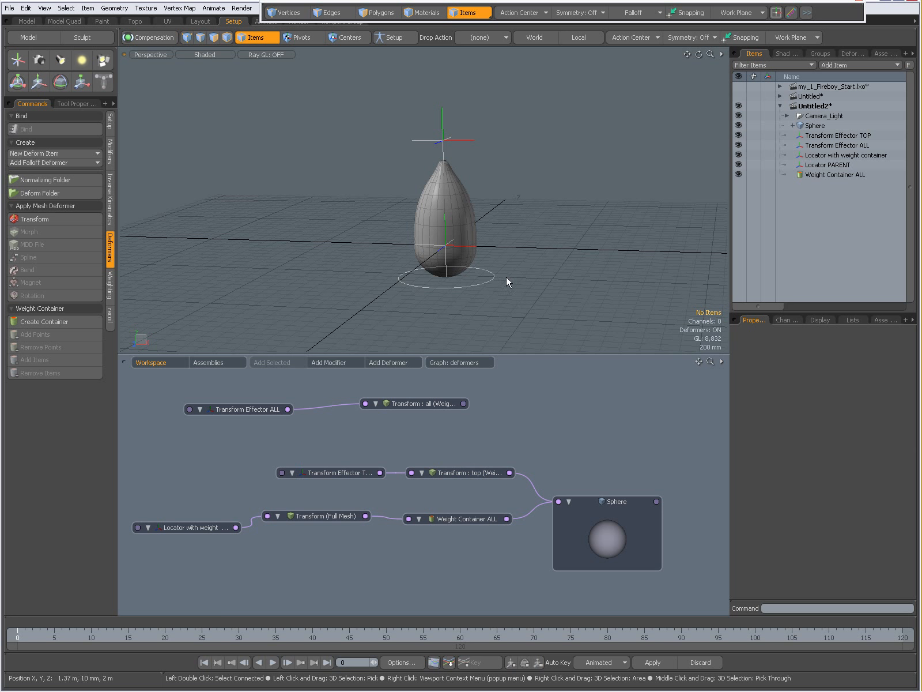
Select the Sphere and pick its "all" weight map from the vertex map list
left_click(463, 207)
left_click(858, 319)
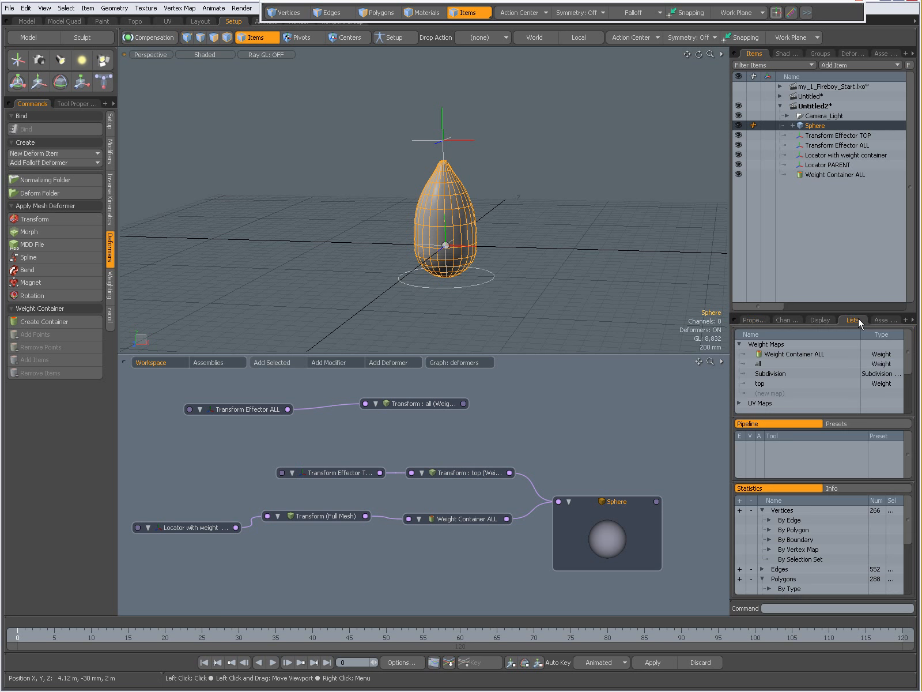
left_click(766, 365, "ctrl")
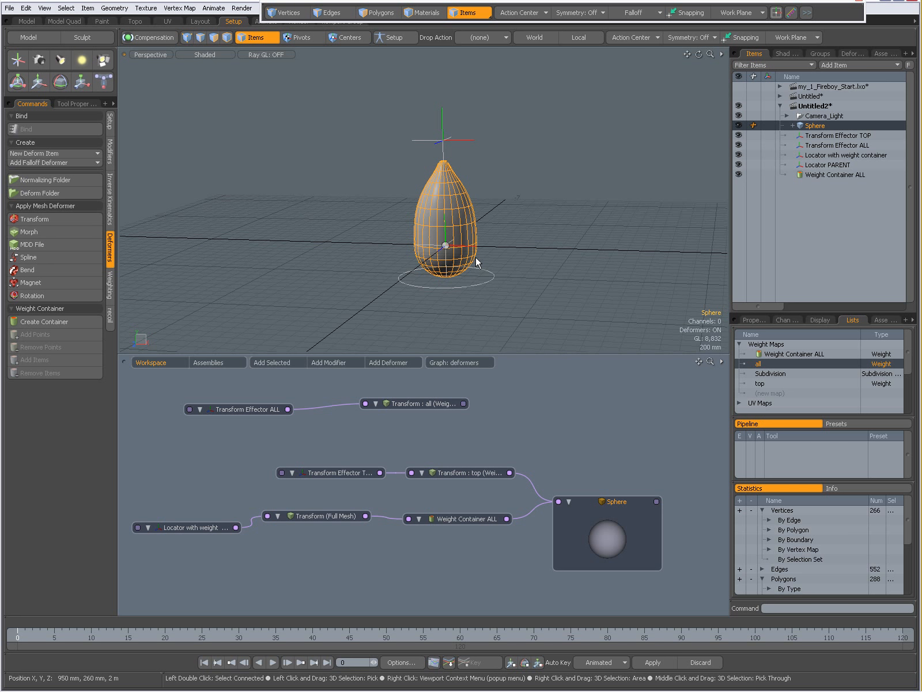
Delete the link from Weight Container ALL to the Sphere and connect the Transform : all deformer to the Sphere instead
left_click_drag(280, 468, 526, 486)
left_click_drag(172, 391, 480, 423)
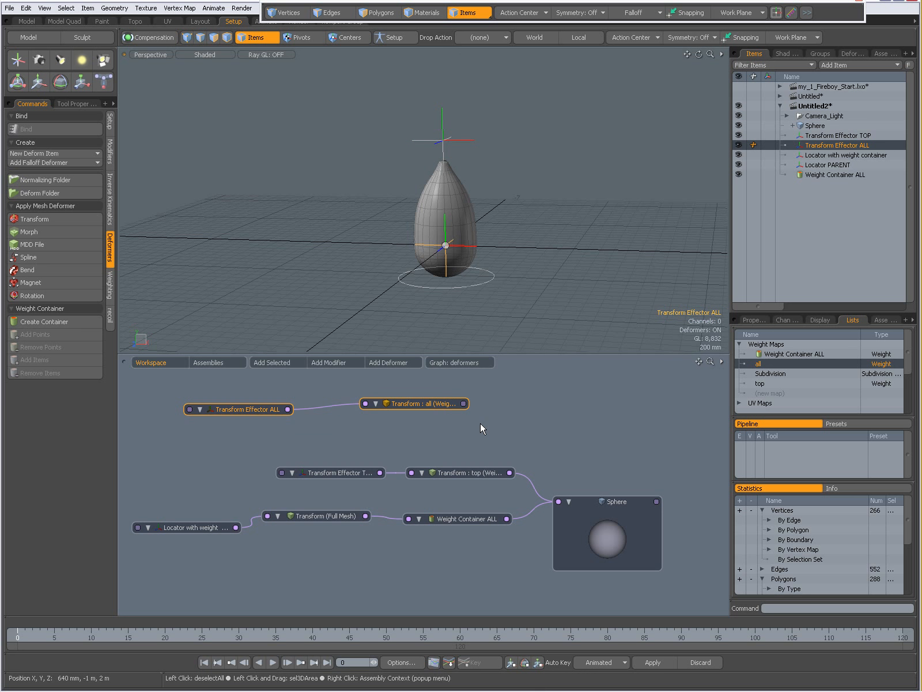
left_click(540, 506)
key("Delete")
left_click_drag(464, 404, 559, 502)
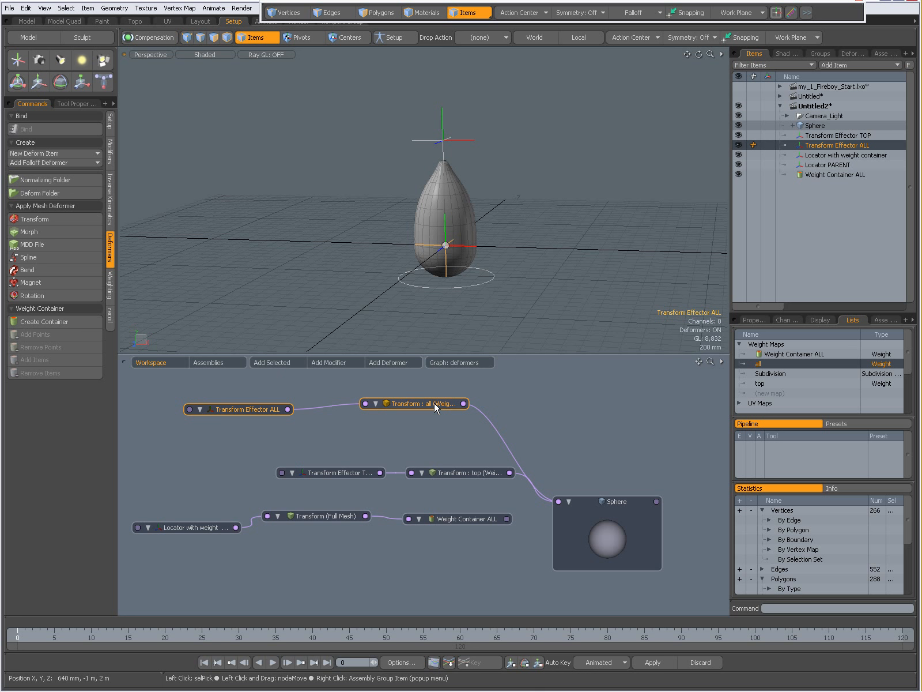
left_click_drag(433, 402, 428, 406)
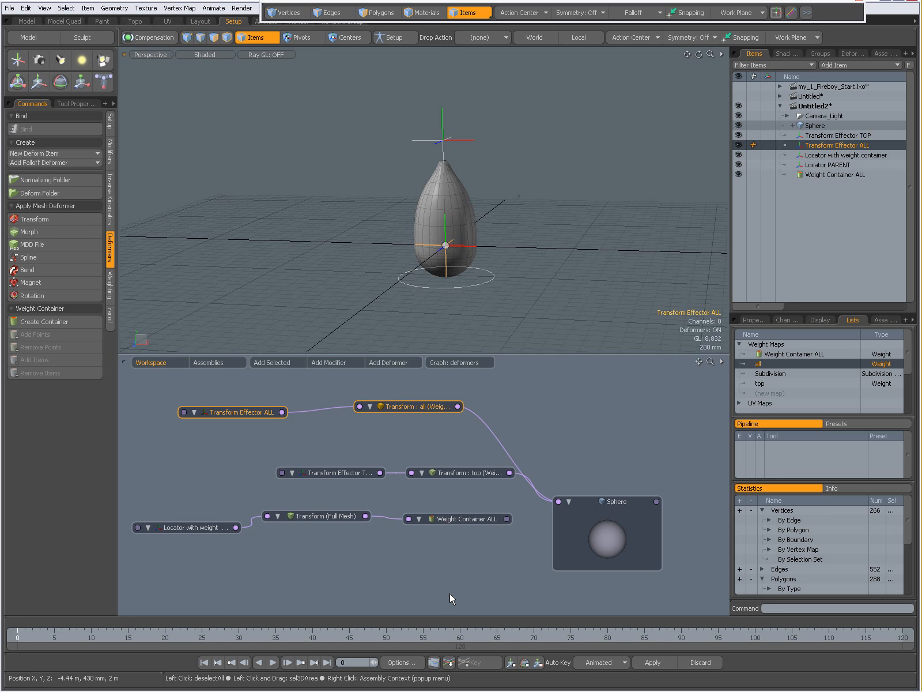
Line up the weight container locator and Weight Container ALL nodes with the Transform (Full Mesh) node
left_click_drag(455, 517, 455, 513)
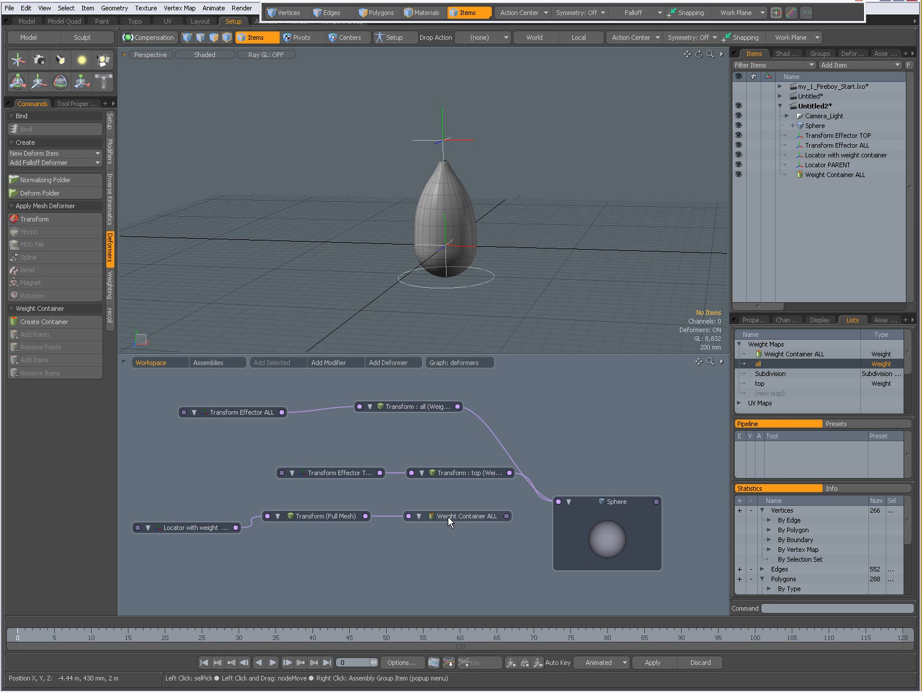
left_click_drag(201, 524, 197, 515)
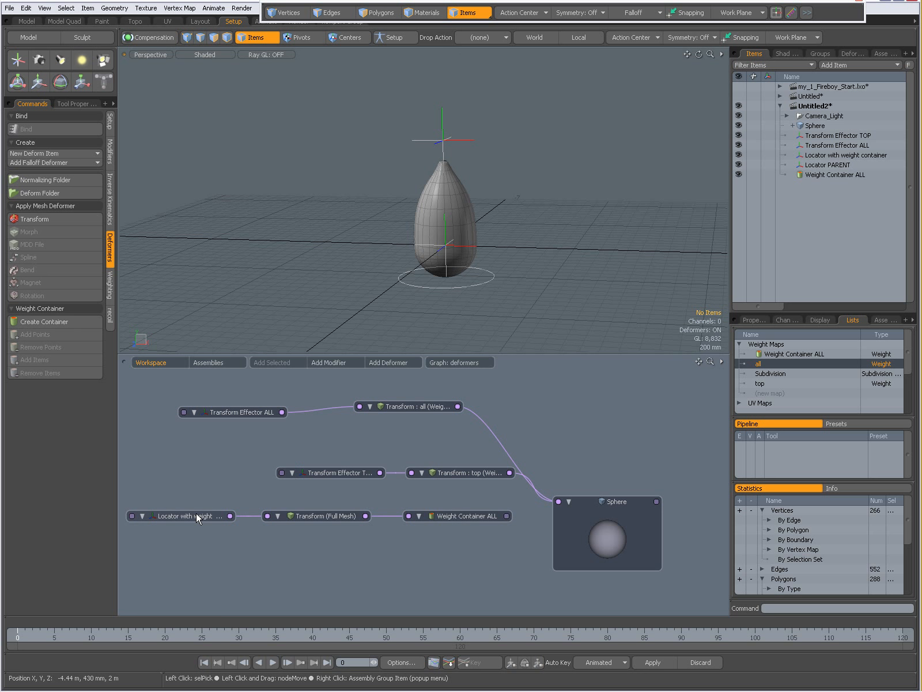
left_click_drag(451, 514, 446, 514)
left_click_drag(385, 497, 525, 537)
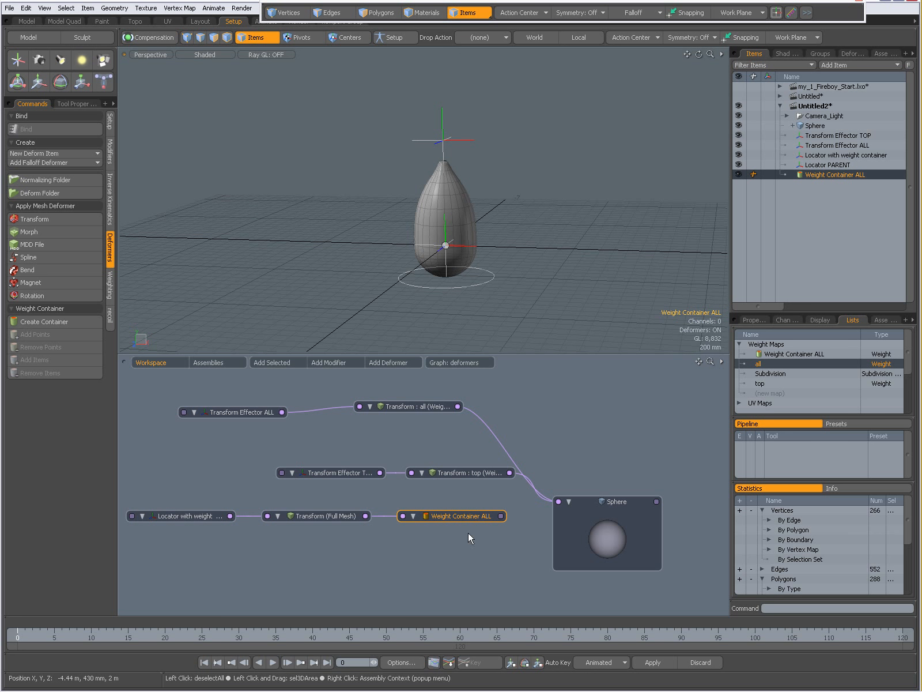
left_click_drag(452, 514, 453, 506)
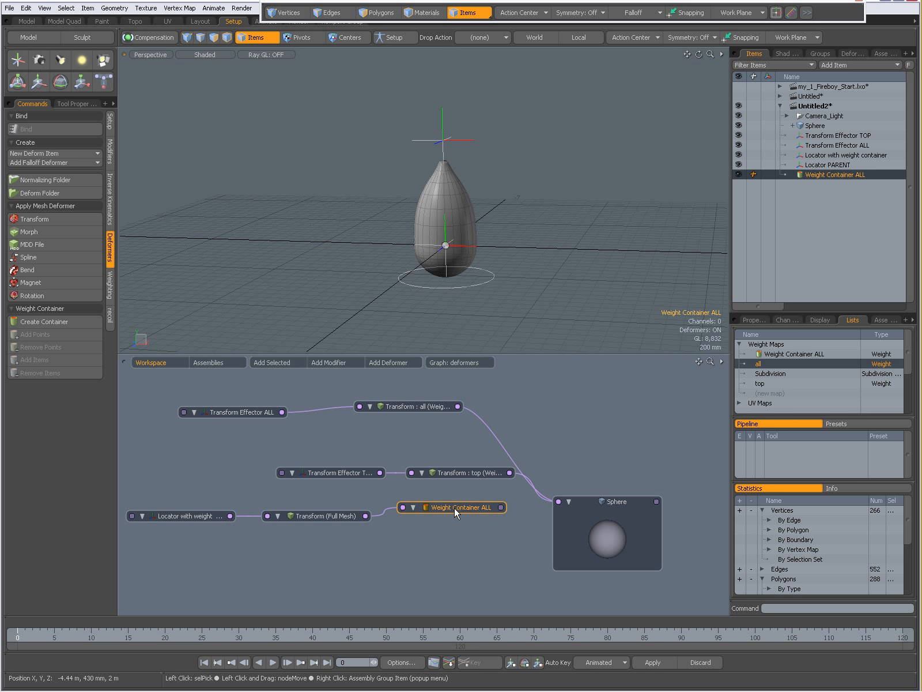
left_click_drag(453, 508, 455, 512)
Examine the influence type and weight map settings of the Transform : all and Transform : top deformers
left_click_drag(414, 404, 406, 407)
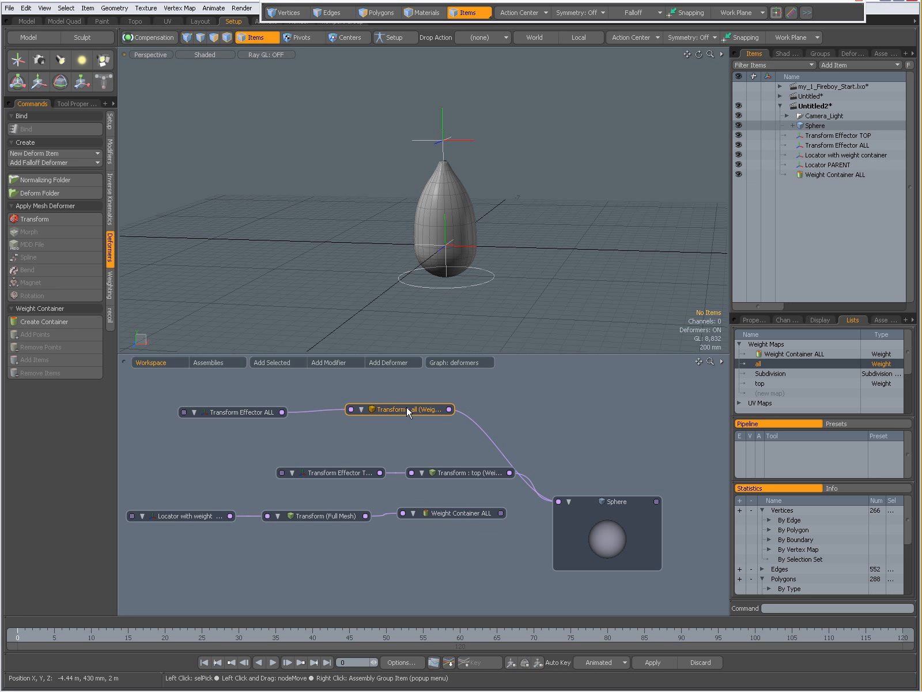
left_click(756, 319)
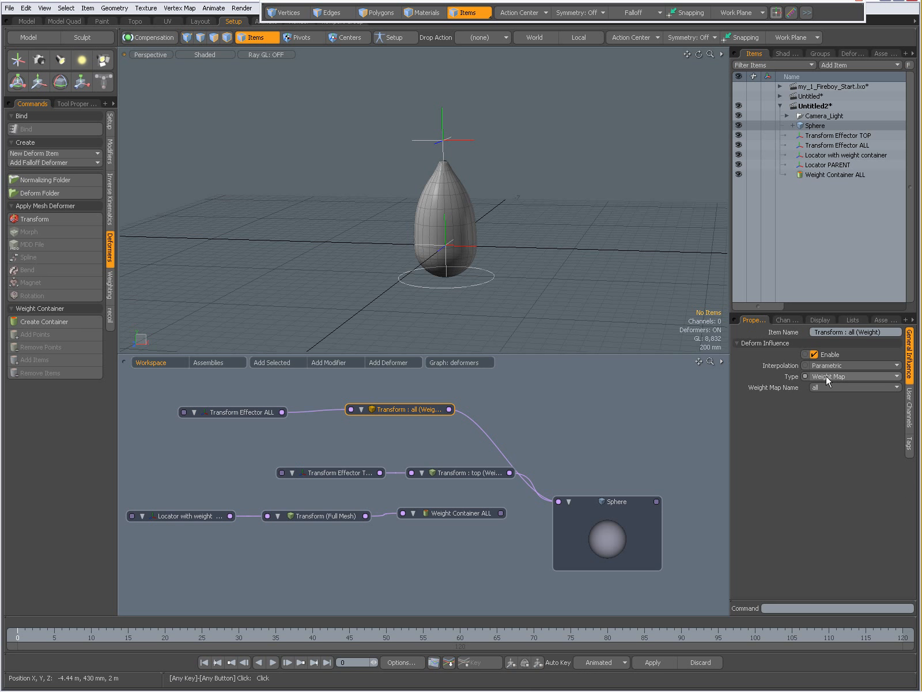
left_click_drag(397, 407, 394, 414)
mouse_move(453, 472)
left_mouse_down()
mouse_move(438, 467)
mouse_move(445, 476)
left_mouse_up()
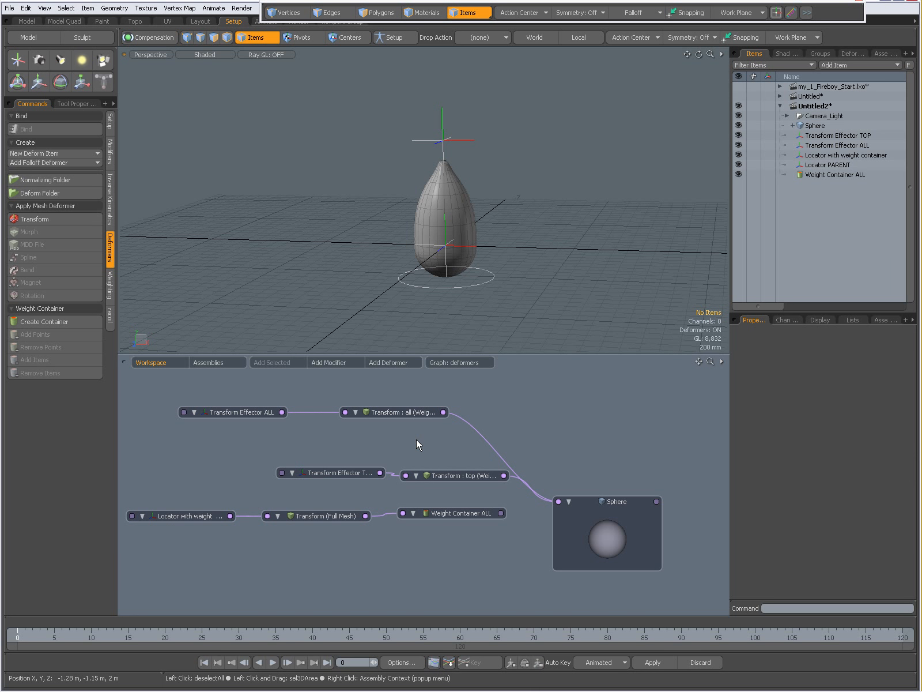
left_click(453, 474)
left_click_drag(453, 472, 452, 467)
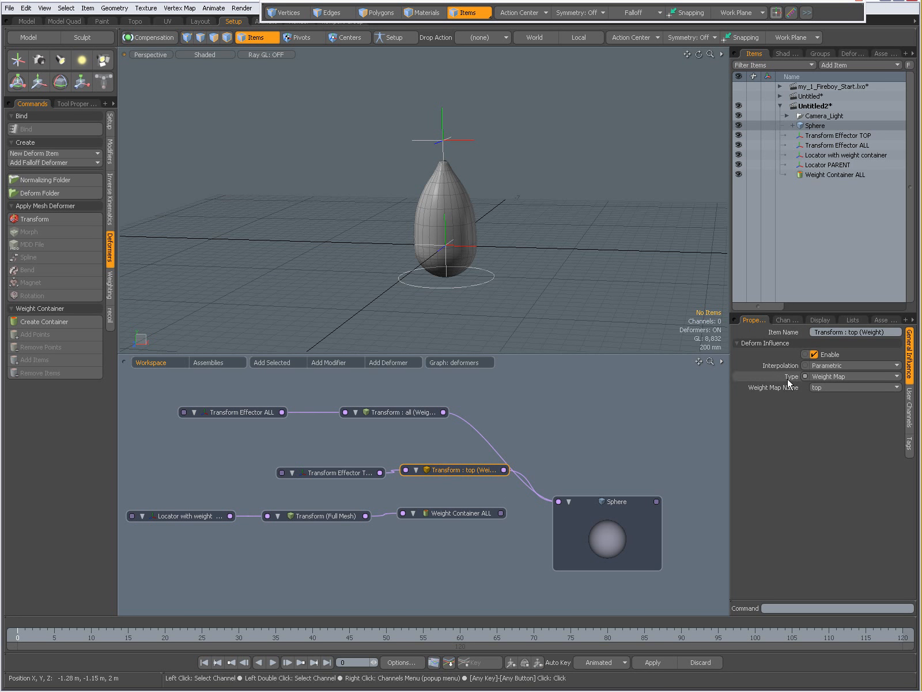
Select the Sphere and Weight Container ALL in turn to compare them, and clear the selection
left_click(465, 206)
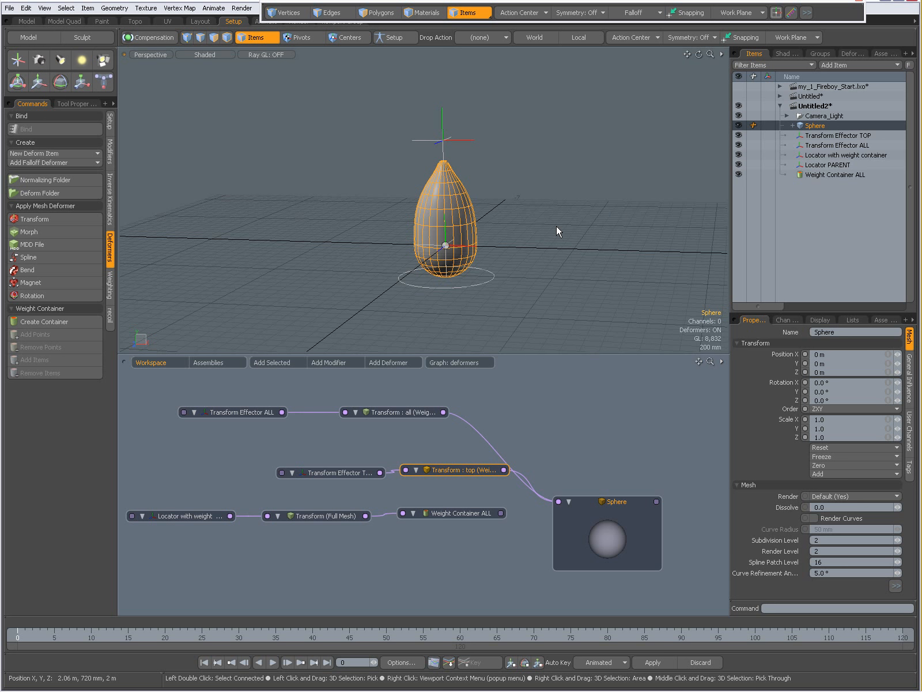
left_click_drag(450, 509, 511, 538)
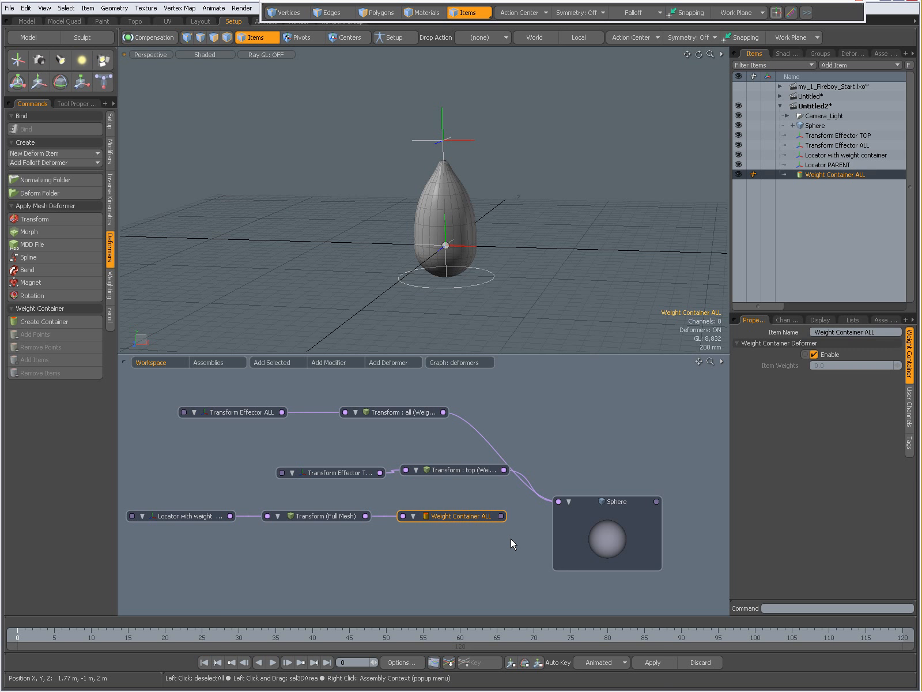
left_click(471, 490)
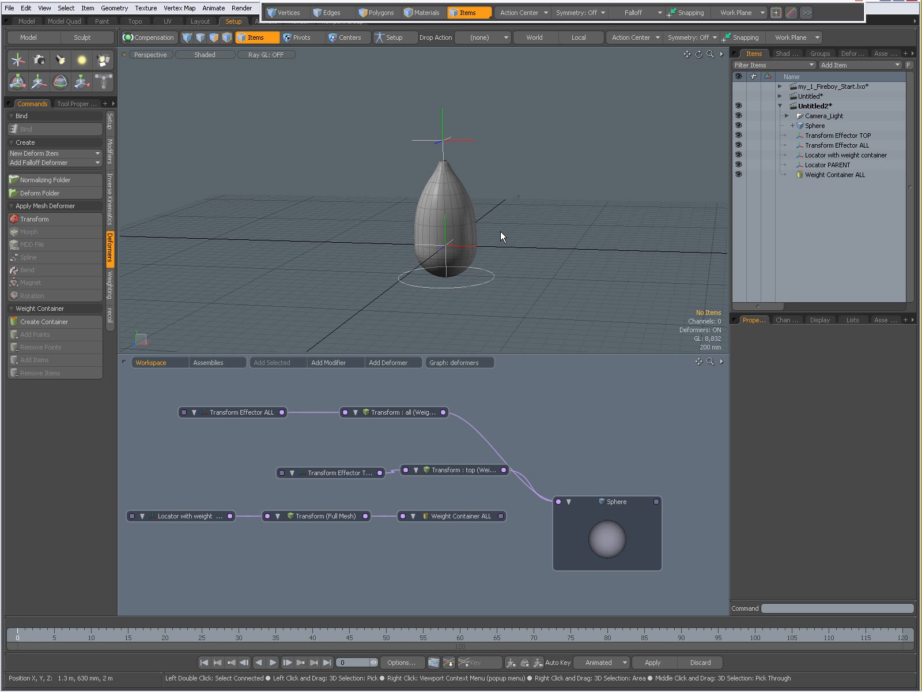
With the deformers list shown, move the Sphere to about X -2.24 m, Y -300 mm and rotate it to about -87° around Z
left_click(467, 209)
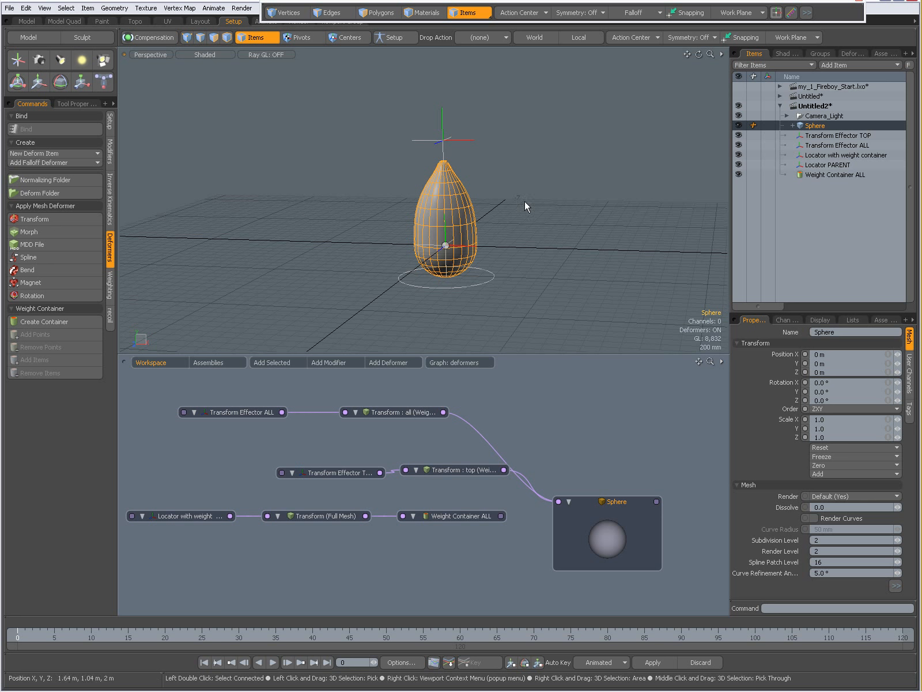
left_click(850, 54)
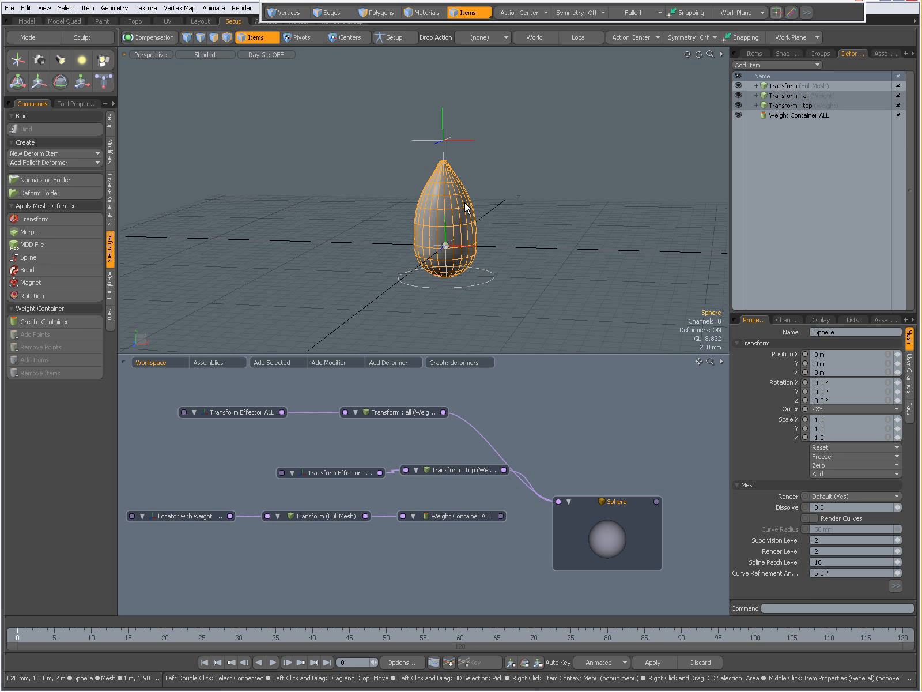
key("w")
left_click_drag(462, 220, 331, 234)
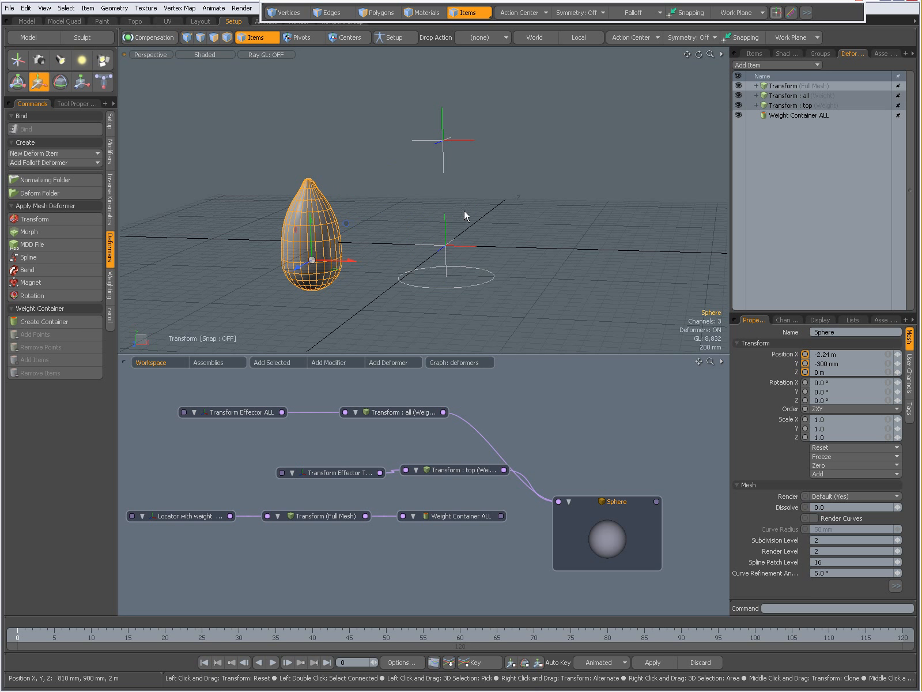
key("e")
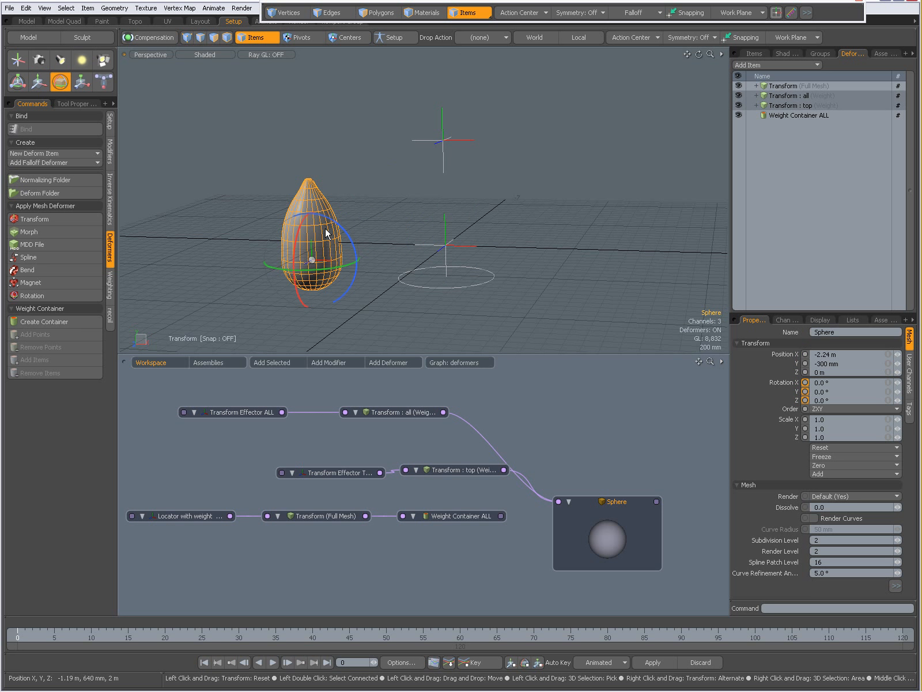
mouse_move(325, 228)
left_mouse_down()
mouse_move(346, 248)
mouse_move(343, 229)
left_mouse_up()
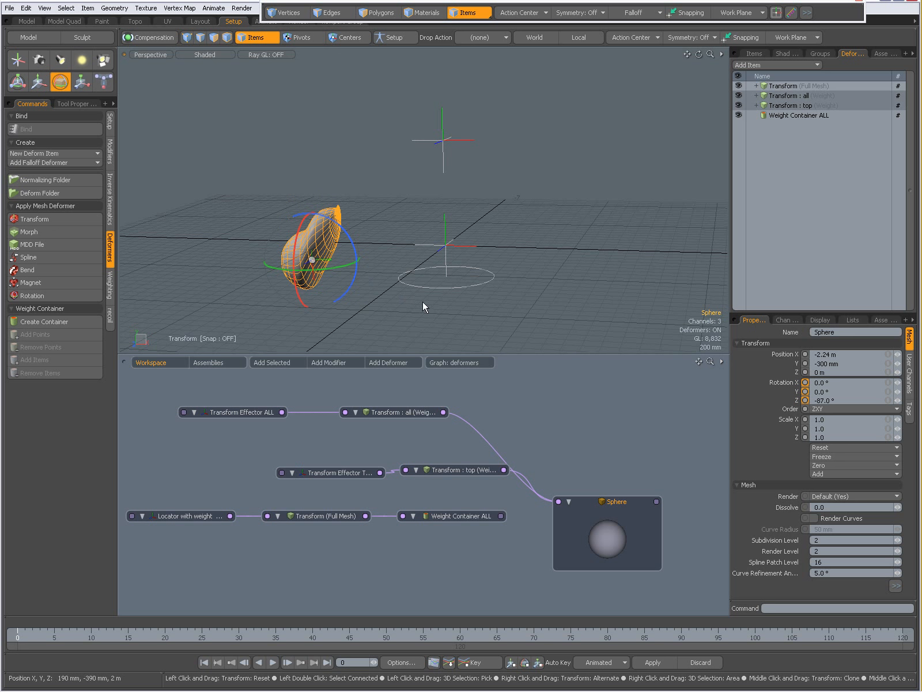
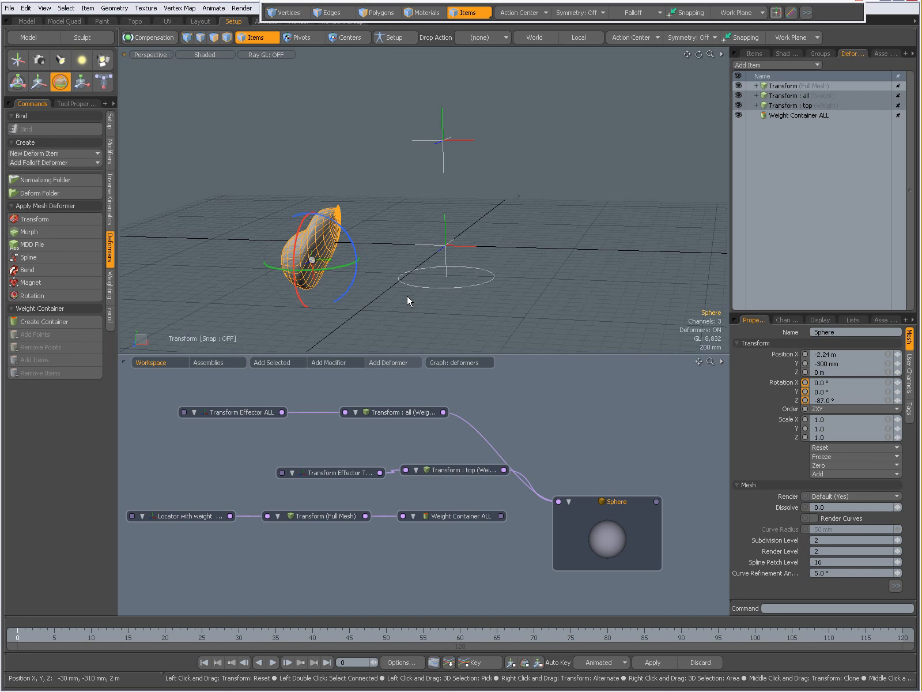
Show 1_fireworks.jpg in Windows Picture and Fax Viewer, return to modo, and switch to the picture again
key("alt+Tab")
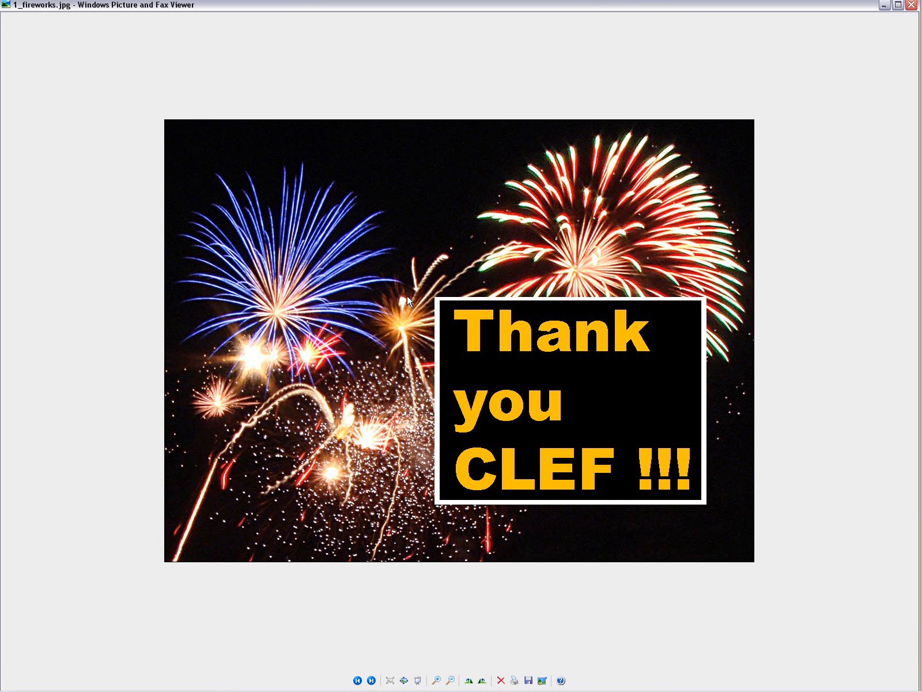
key("alt+Tab")
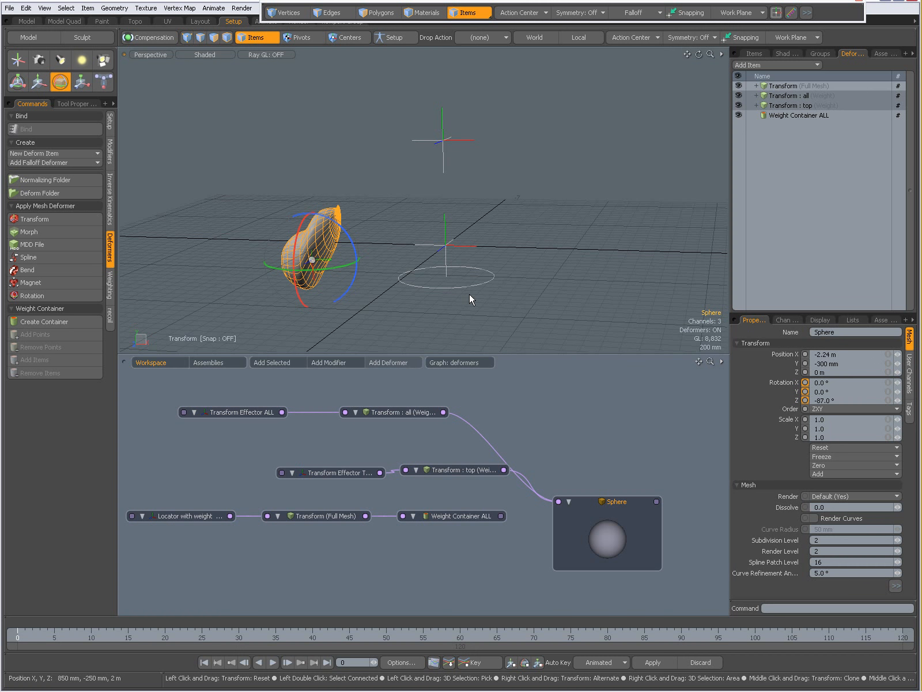
key("alt+Tab")
key("Tab")
key("Tab")
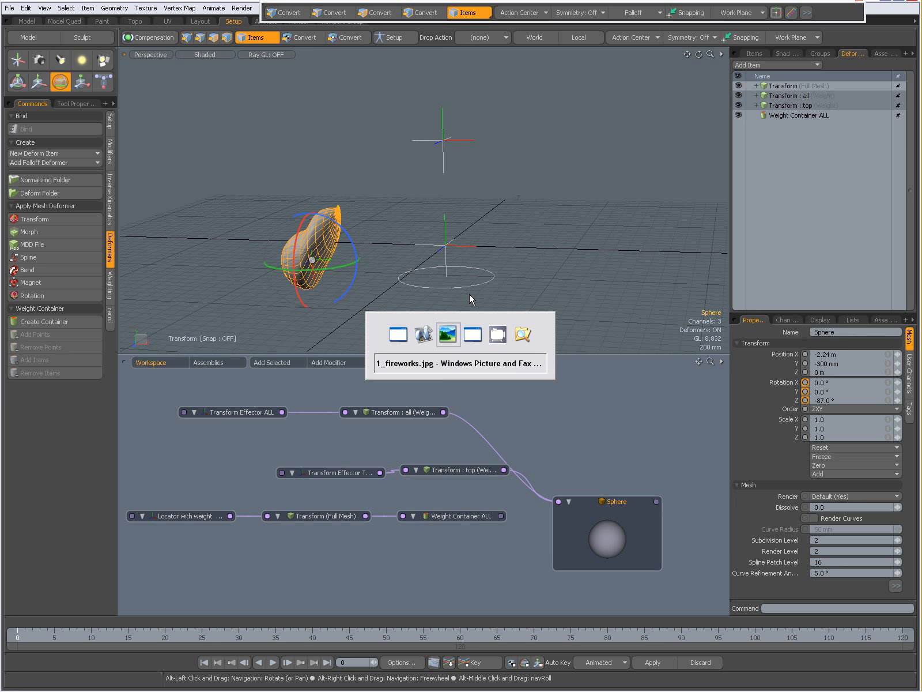